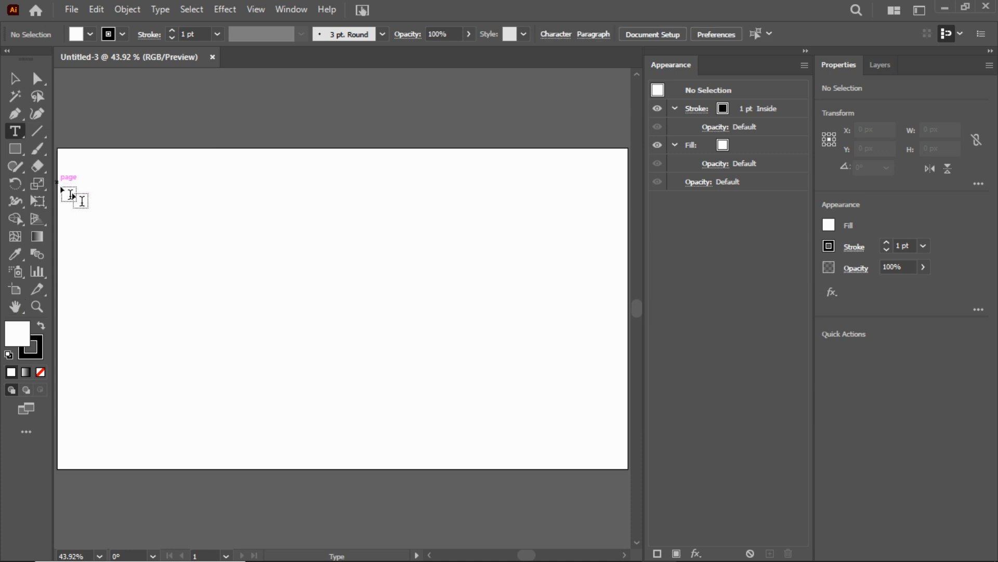
Place the point text "طلا" on the artboard, replacing the placeholder text
click(239, 281)
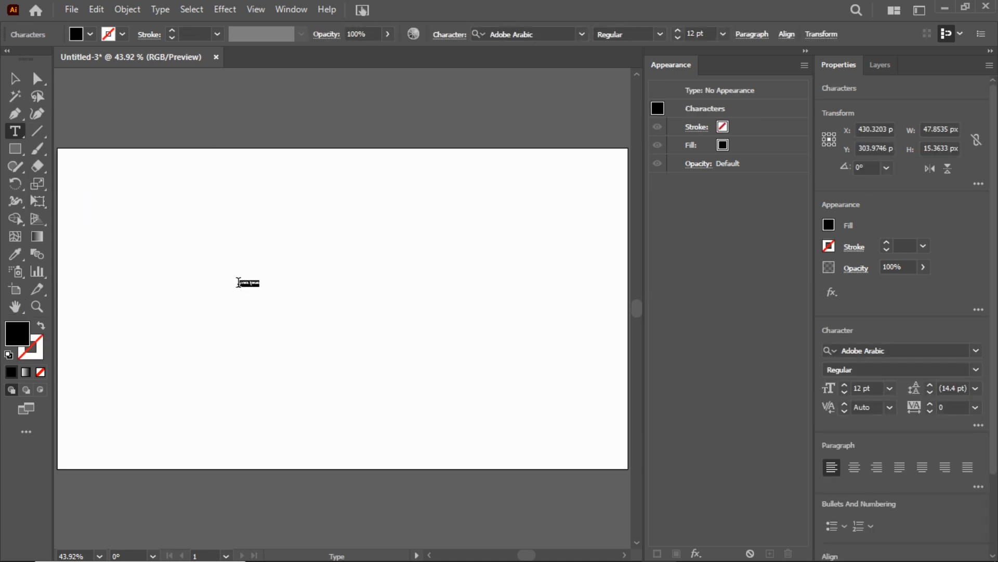
key(BackSpace)
text(Te)
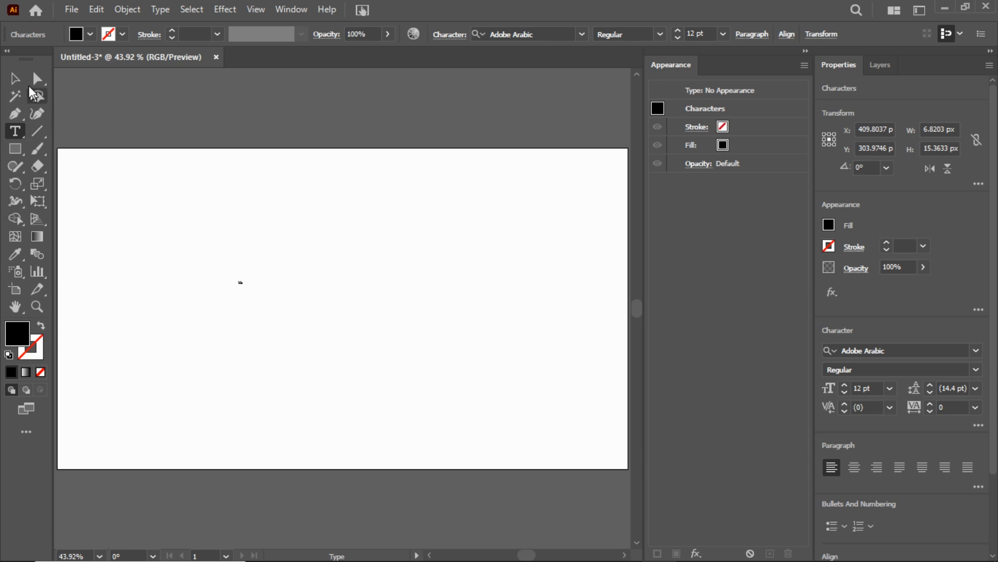
click(23, 79)
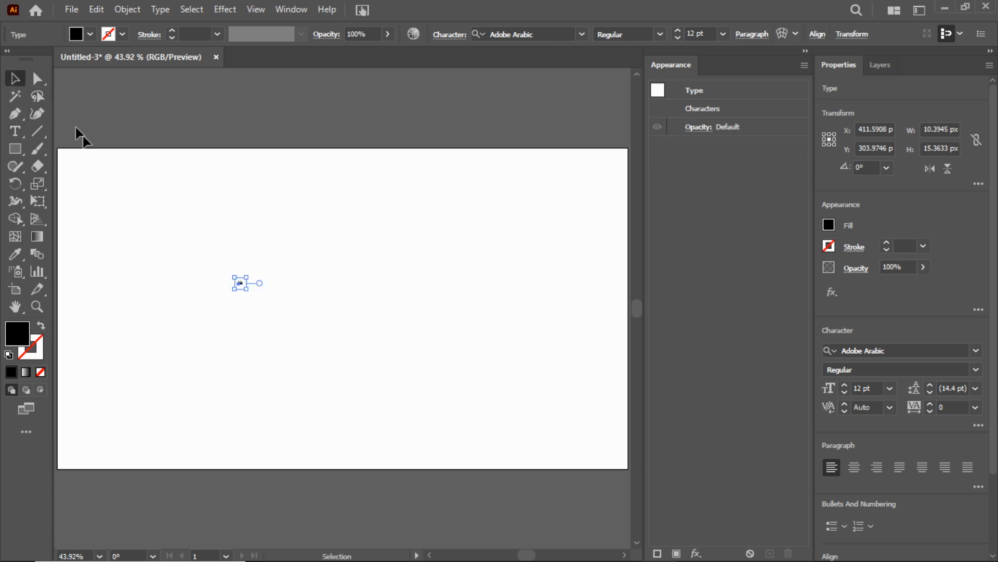
Set the text's font size to 72 pt, then scale it up proportionally to about 825 pt
click(726, 33)
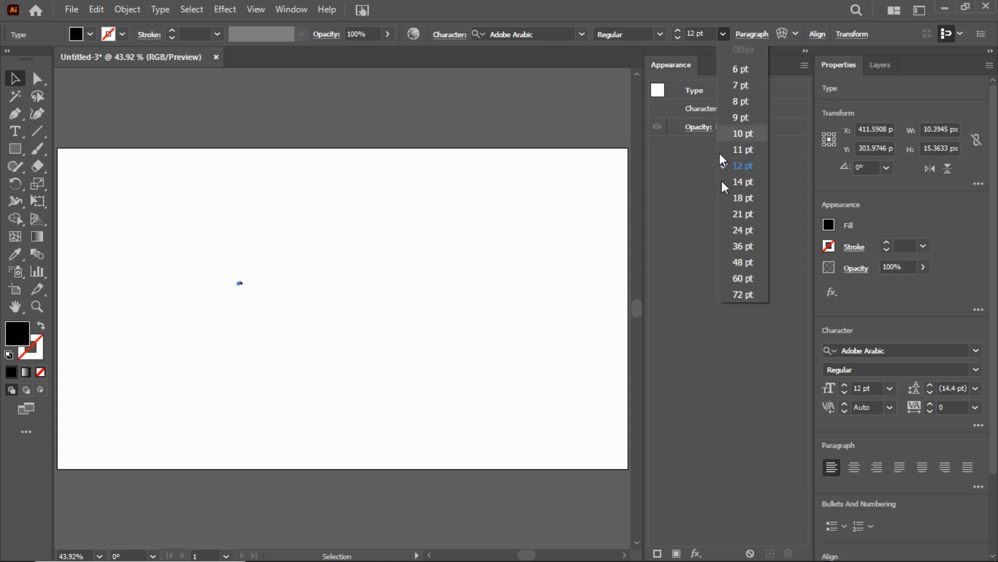
click(745, 293)
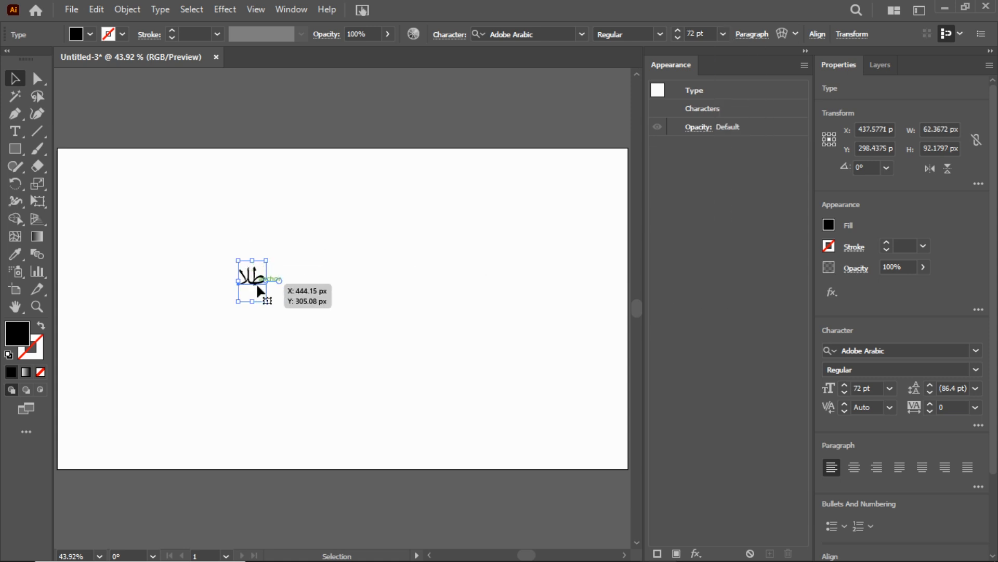
drag(268, 280, 414, 291)
drag(357, 245, 356, 290)
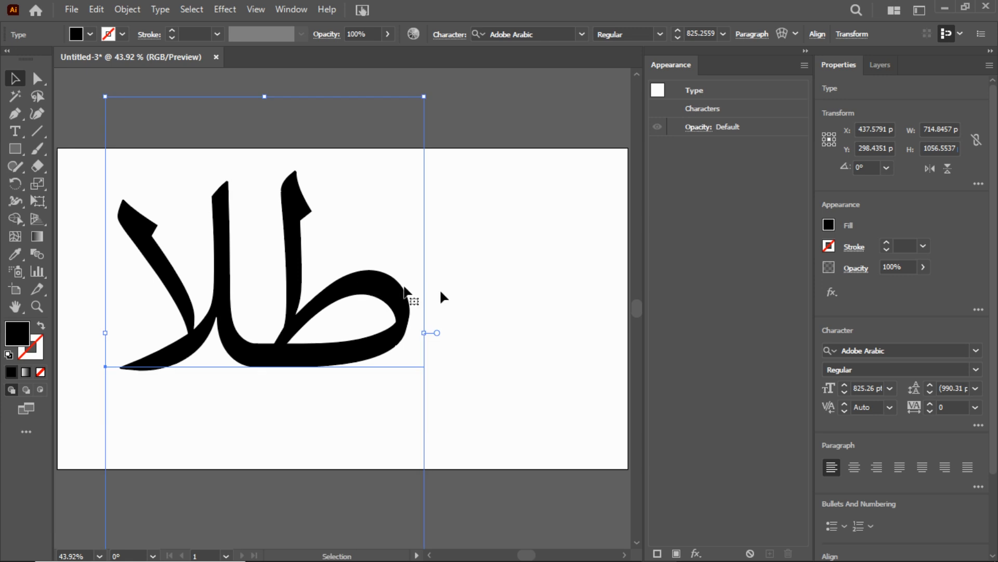
Change the text's font to B Titr, then scale it down to about 556 pt and reposition it so the lettering fits inside the artboard
click(976, 351)
click(974, 352)
click(582, 34)
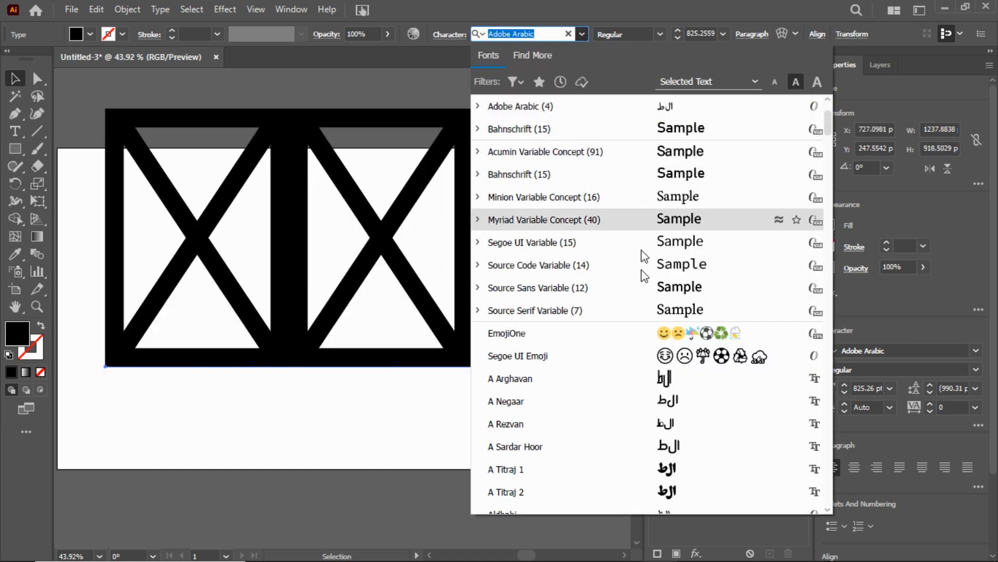
scroll(644, 359, down, 3)
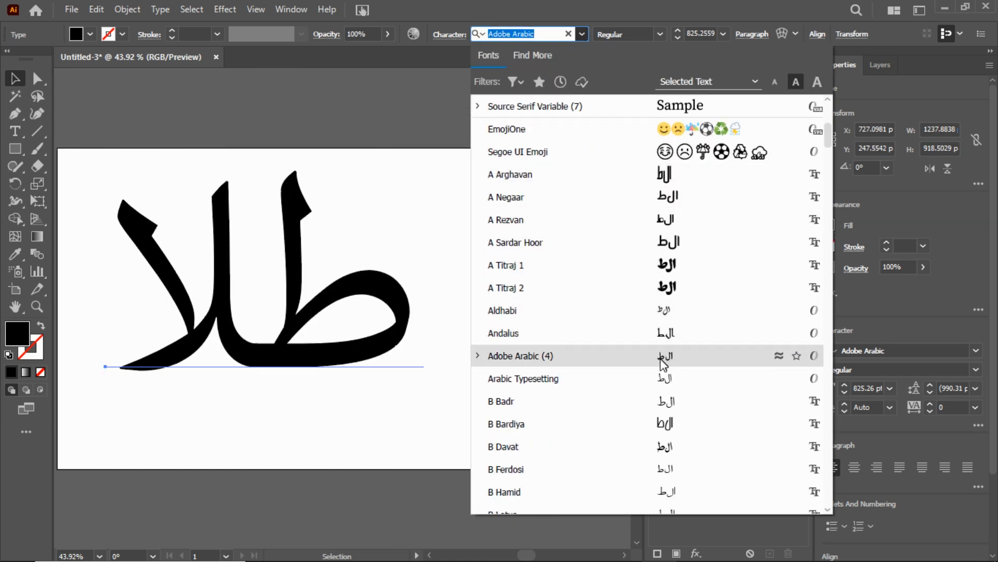
scroll(660, 372, down, 4)
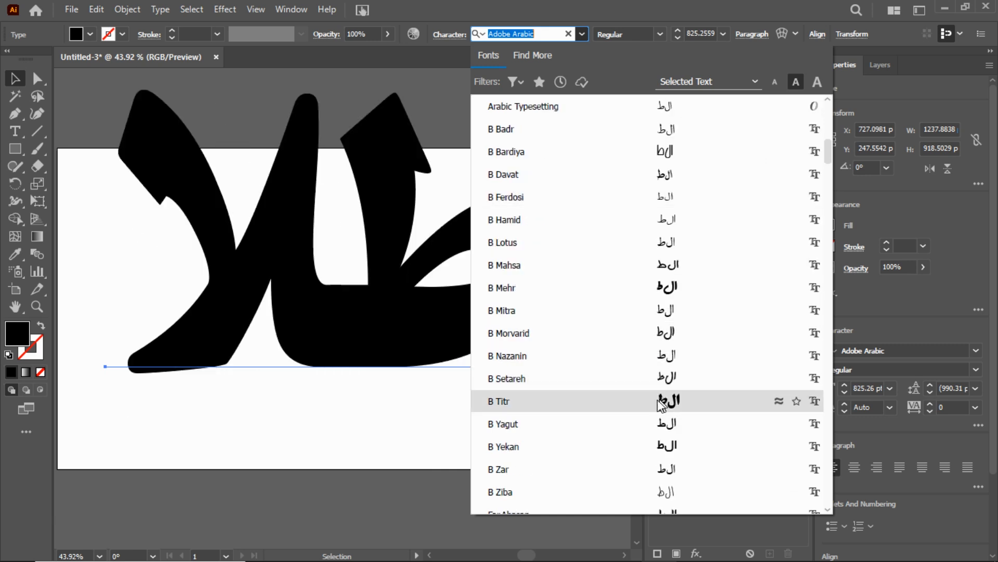
click(526, 401)
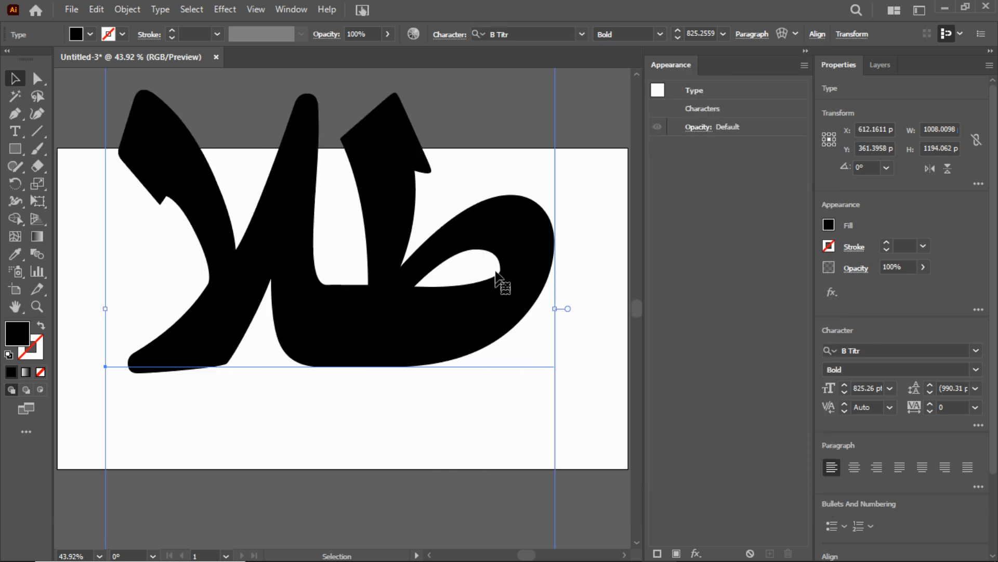
drag(557, 310, 487, 323)
drag(383, 327, 331, 349)
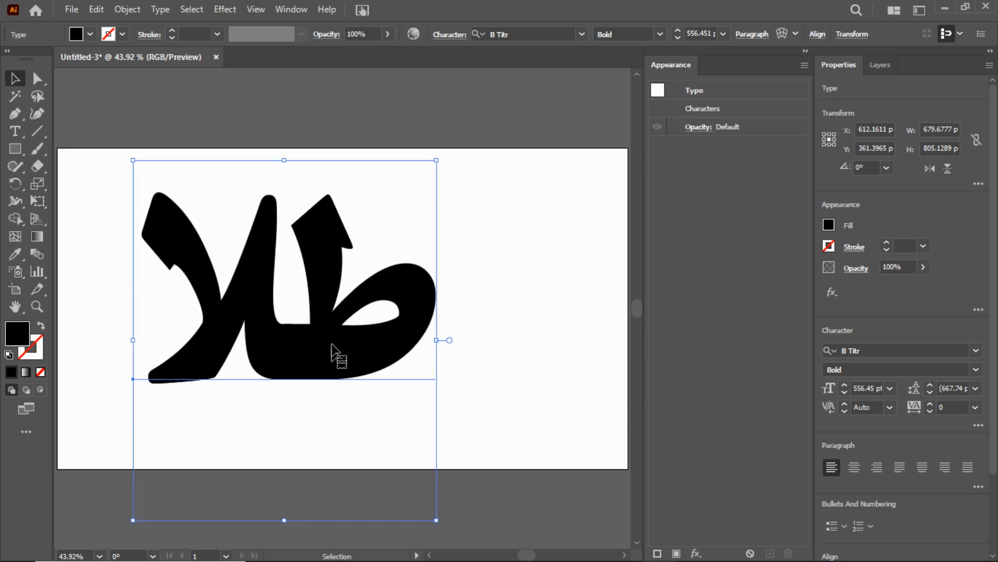
Expand the text into outlined shapes with Object and Fill enabled
click(130, 11)
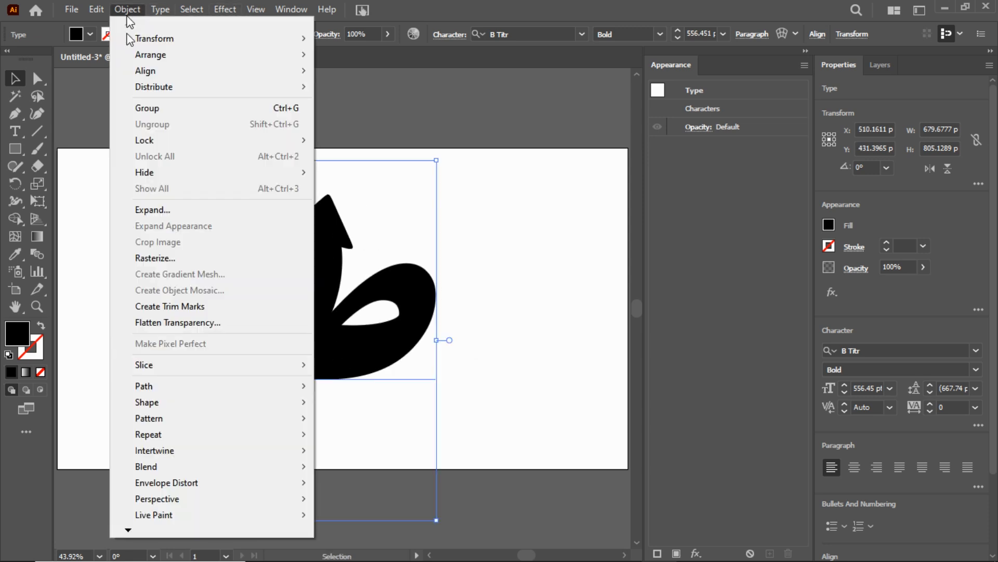
click(143, 209)
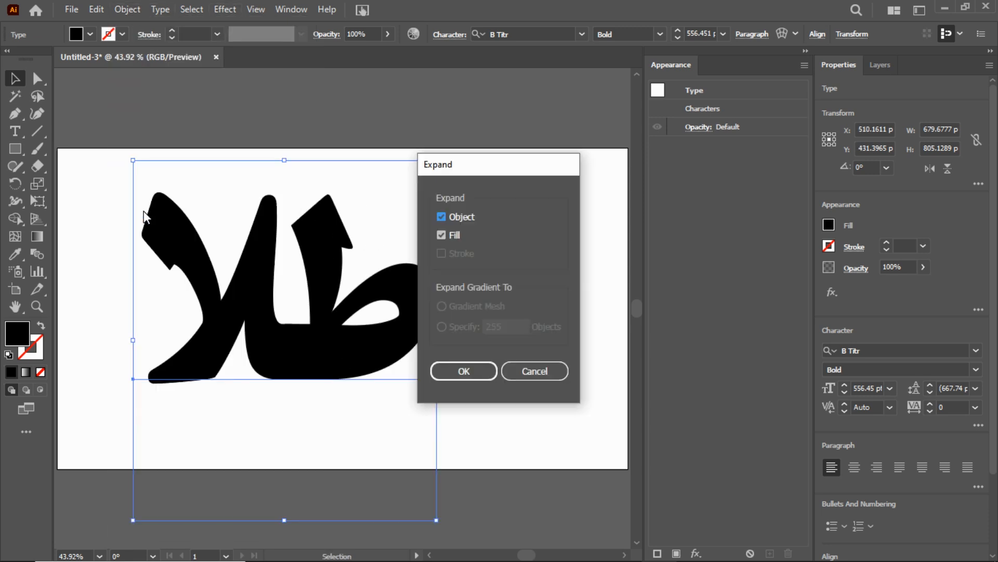
click(473, 370)
Merge the overlapping letter shapes into a single compound path with Pathfinder Unite
click(295, 10)
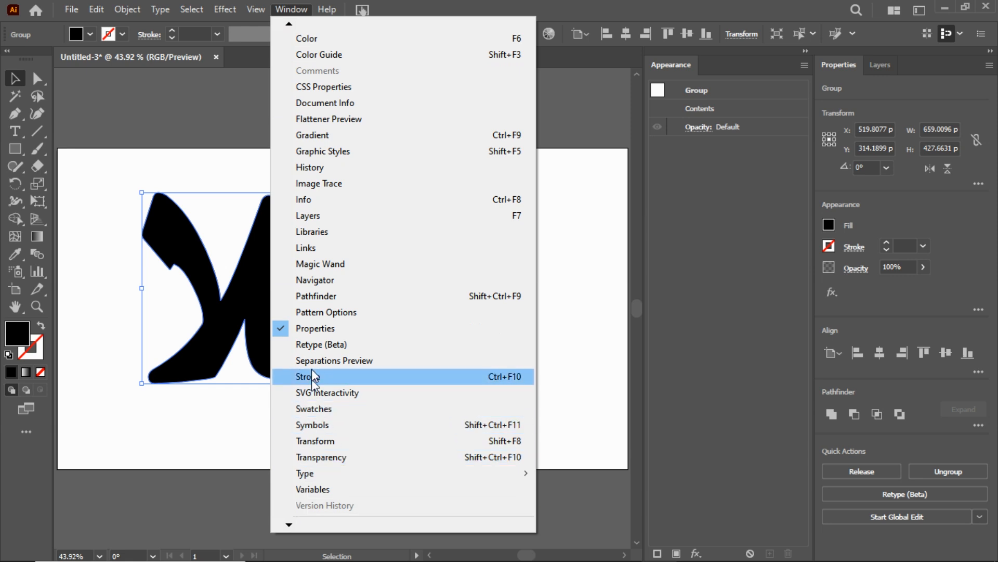
click(317, 296)
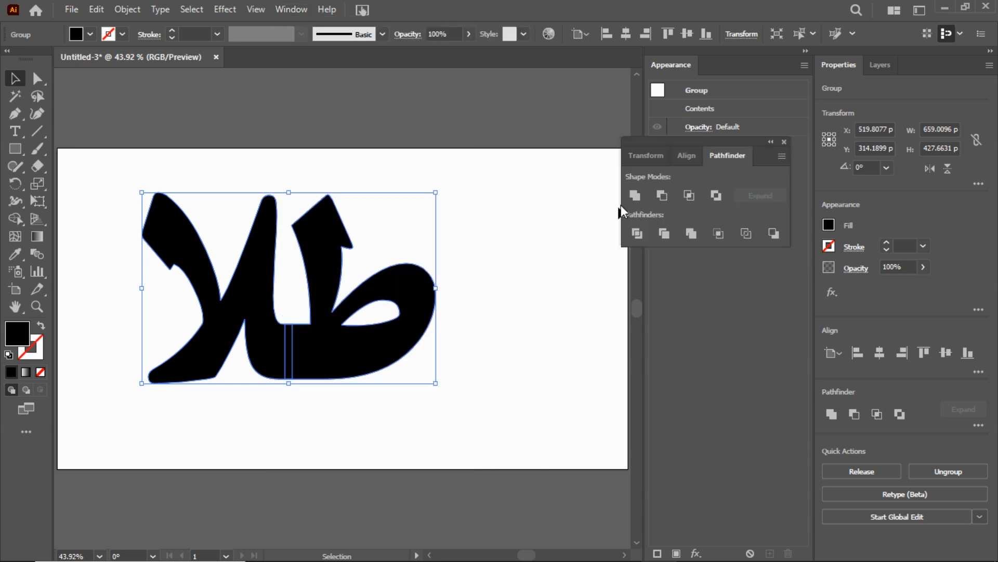
click(634, 196)
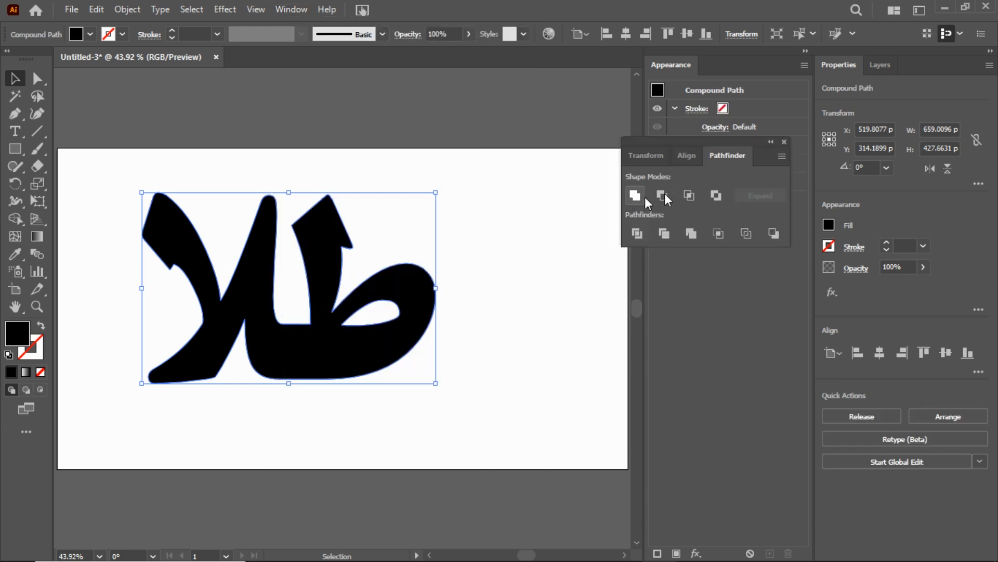
click(785, 143)
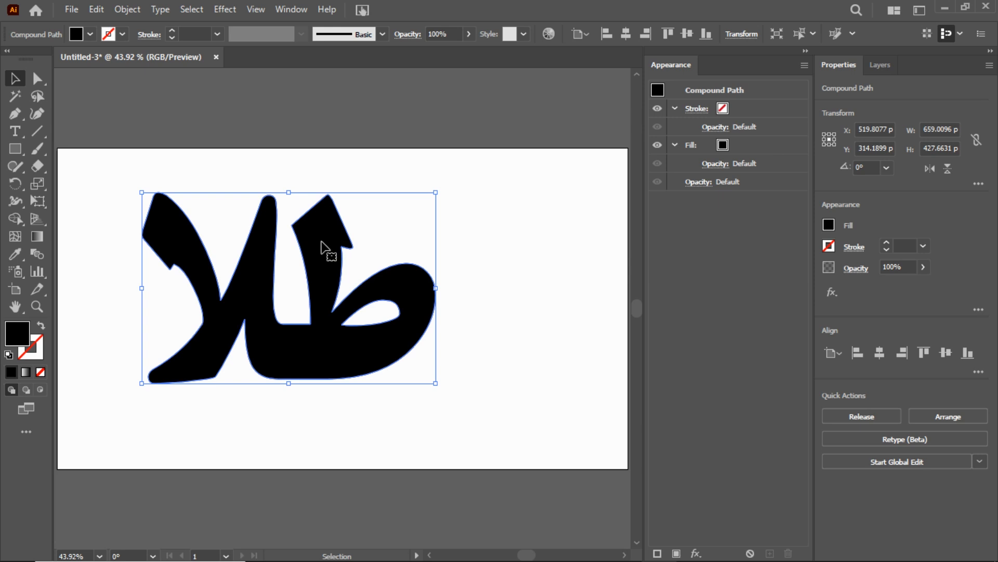
Fill the lettering's compound path with the white-to-black linear gradient swatch
click(724, 146)
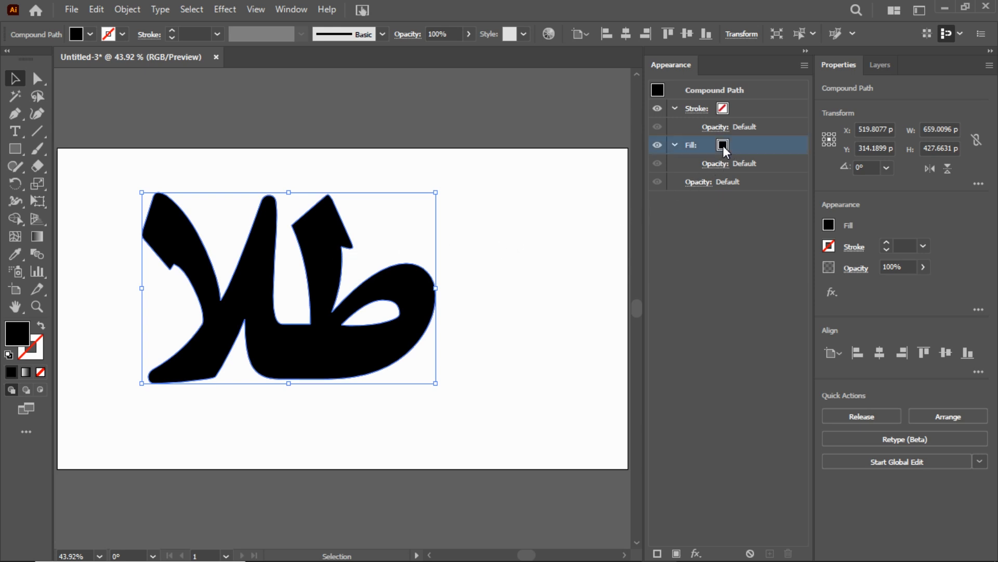
click(735, 146)
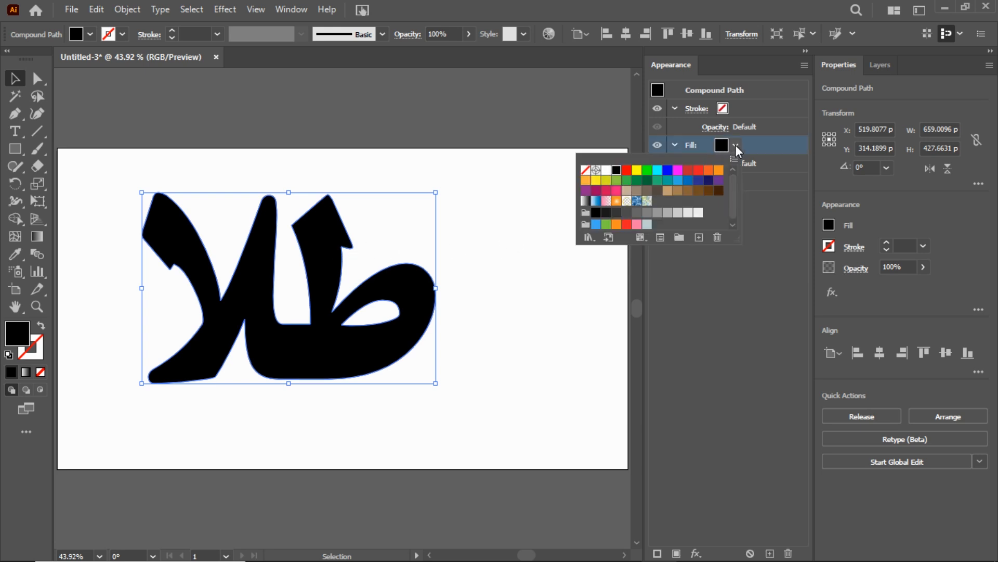
click(585, 202)
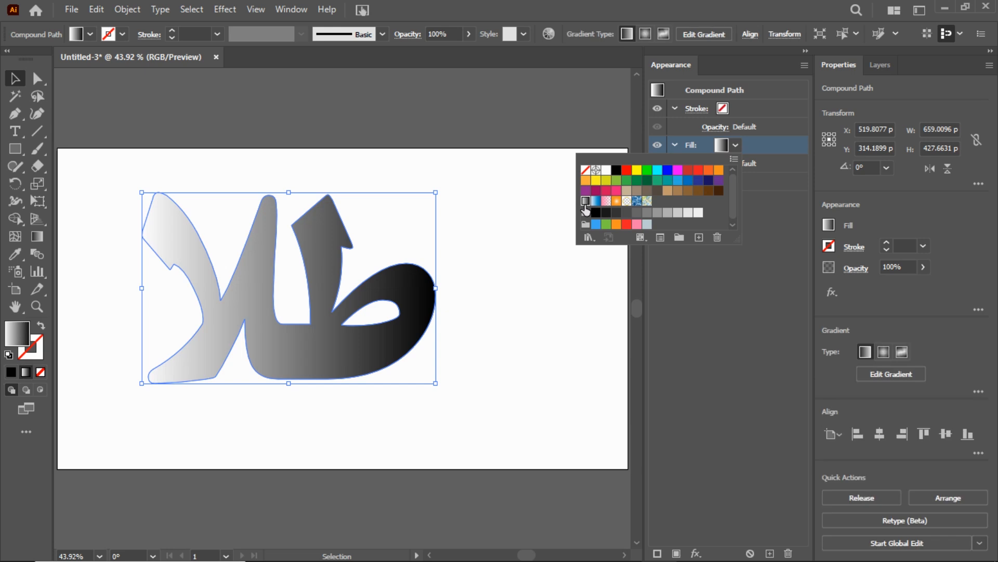
Set the lettering's gradient angle to -90° so that it runs vertically
click(39, 236)
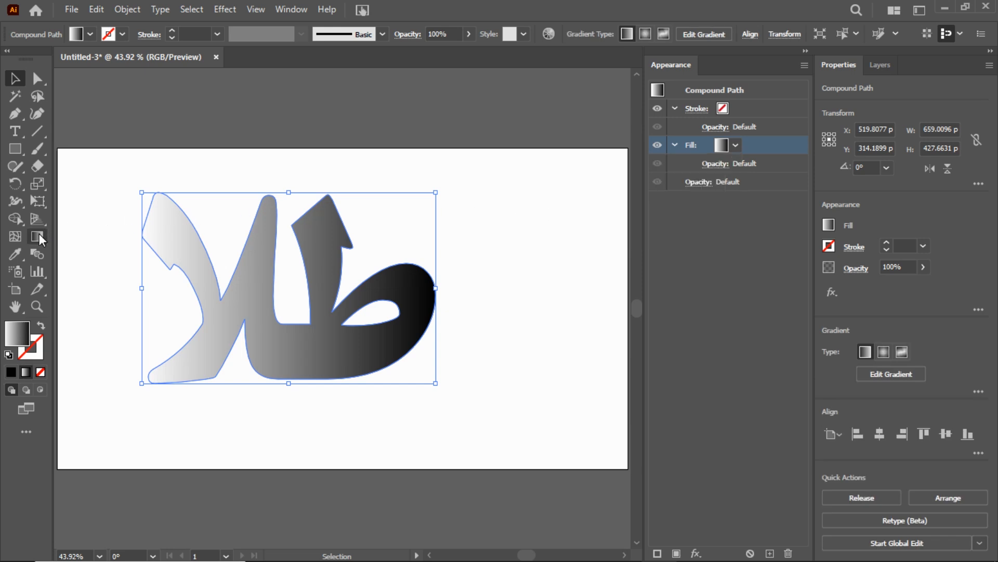
double_click(39, 236)
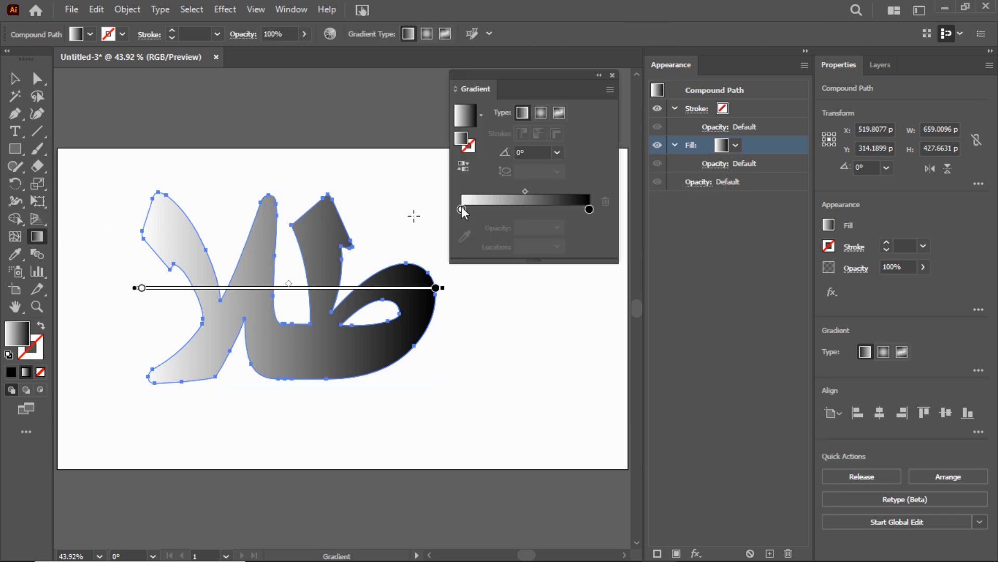
click(559, 150)
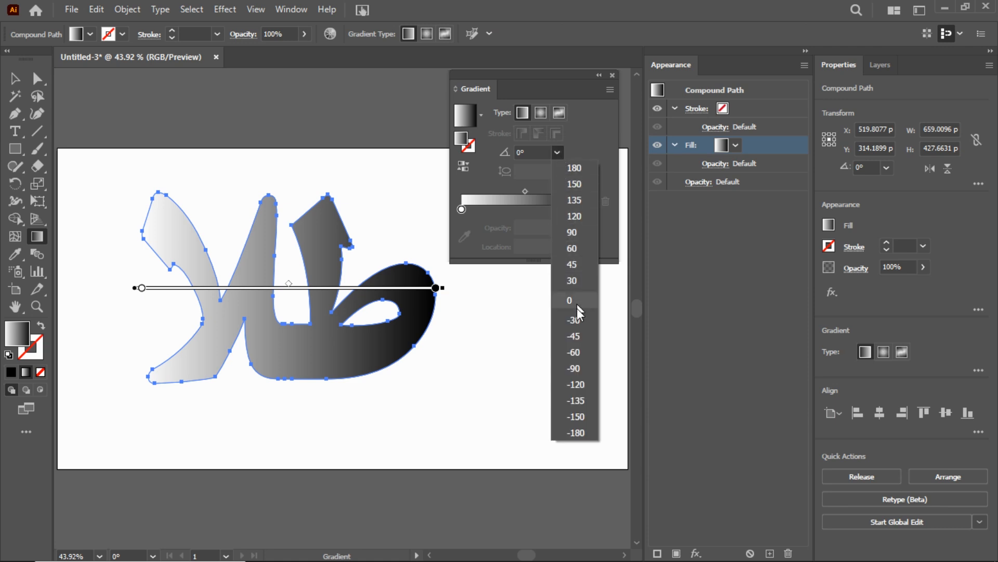
click(575, 368)
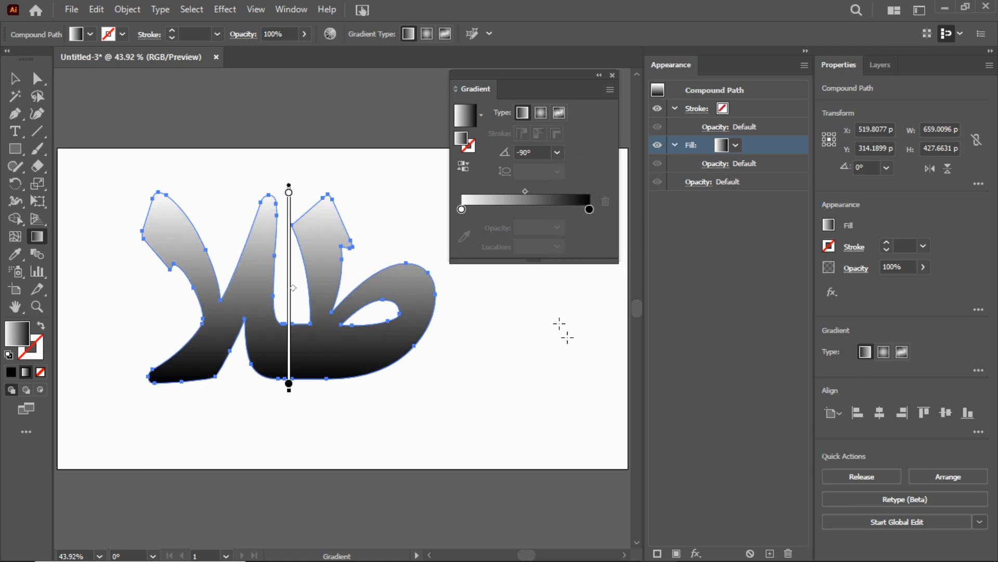
Recolour the gradient's white starting stop to a light gold with hue 45°, about #FFD255
click(462, 209)
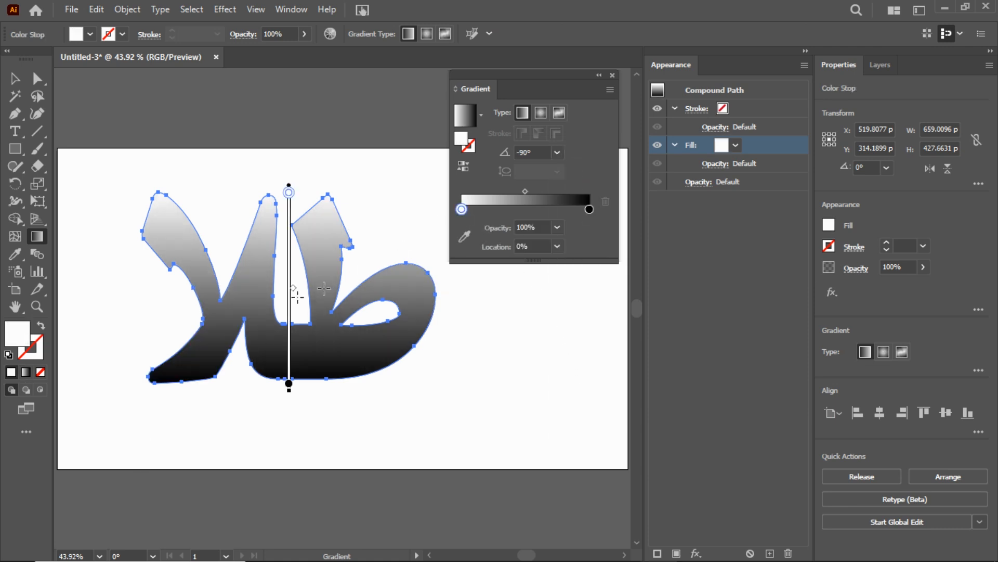
double_click(23, 337)
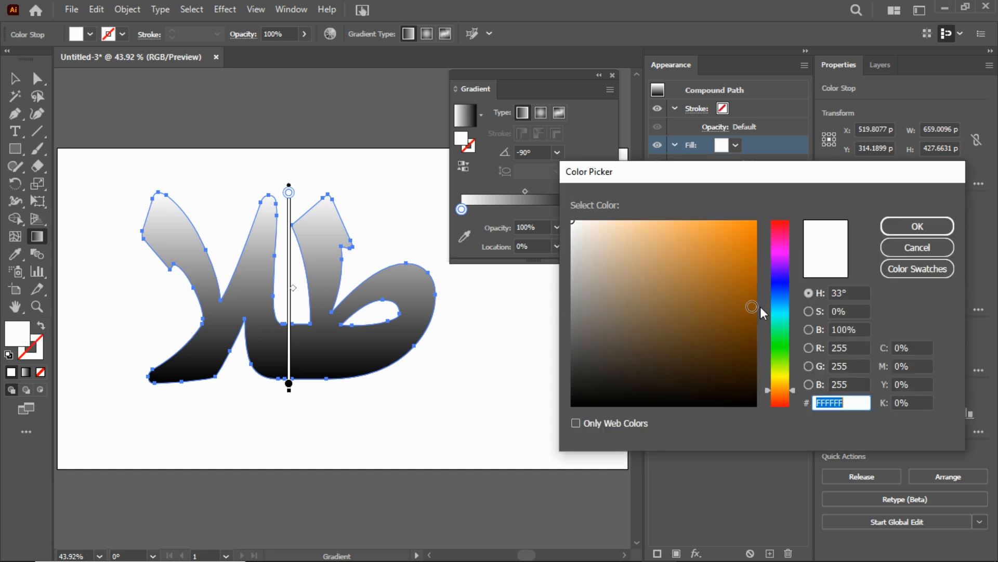
click(847, 294)
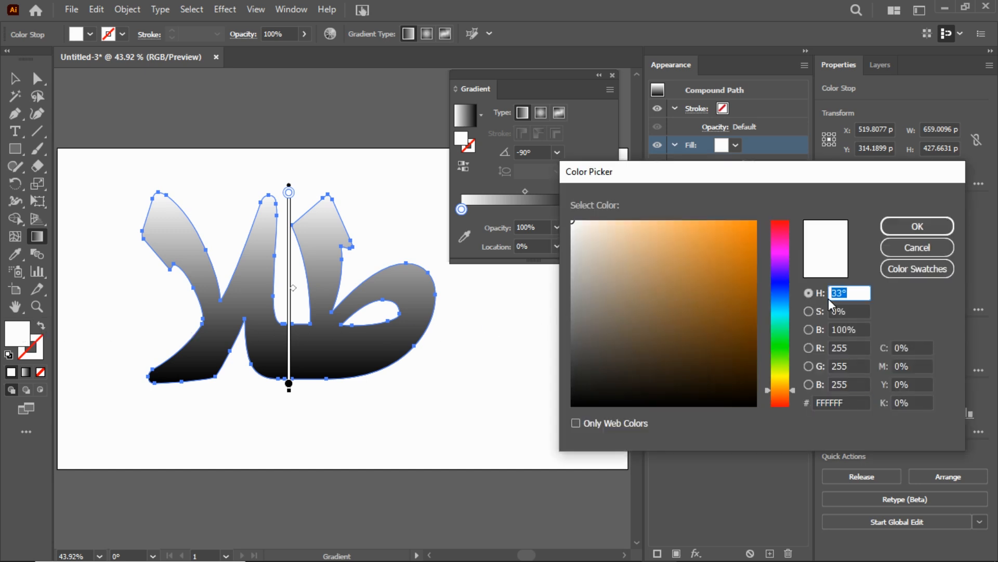
text(45)
drag(702, 238, 696, 208)
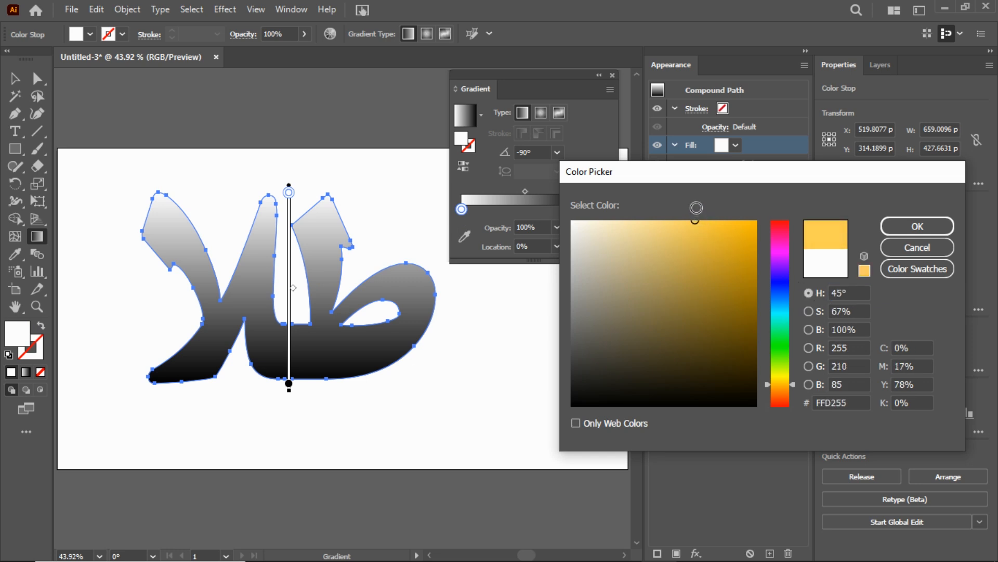
click(911, 228)
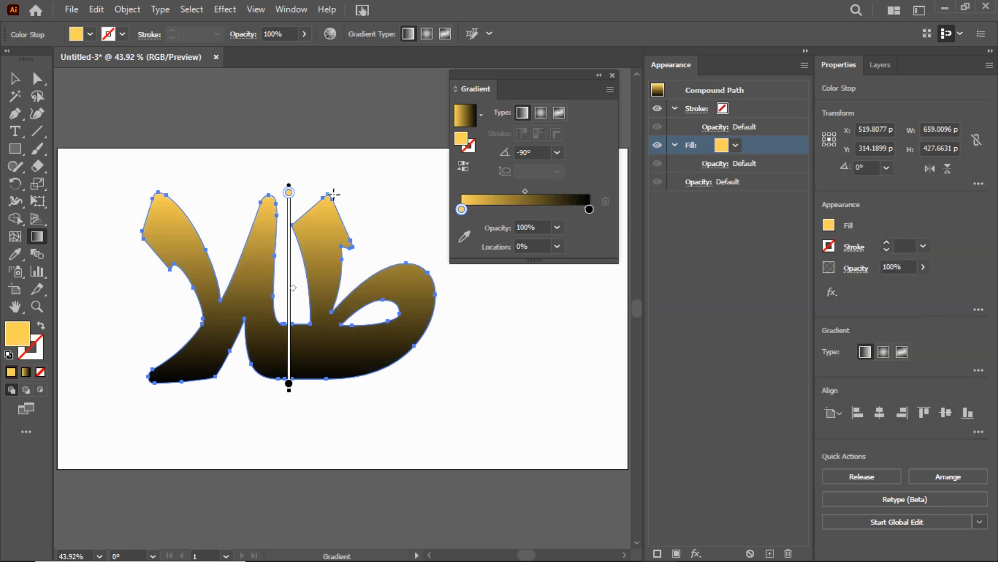
Recolour the gradient's black end stop to a saturated orange with hue 36°, #FF9700
click(289, 384)
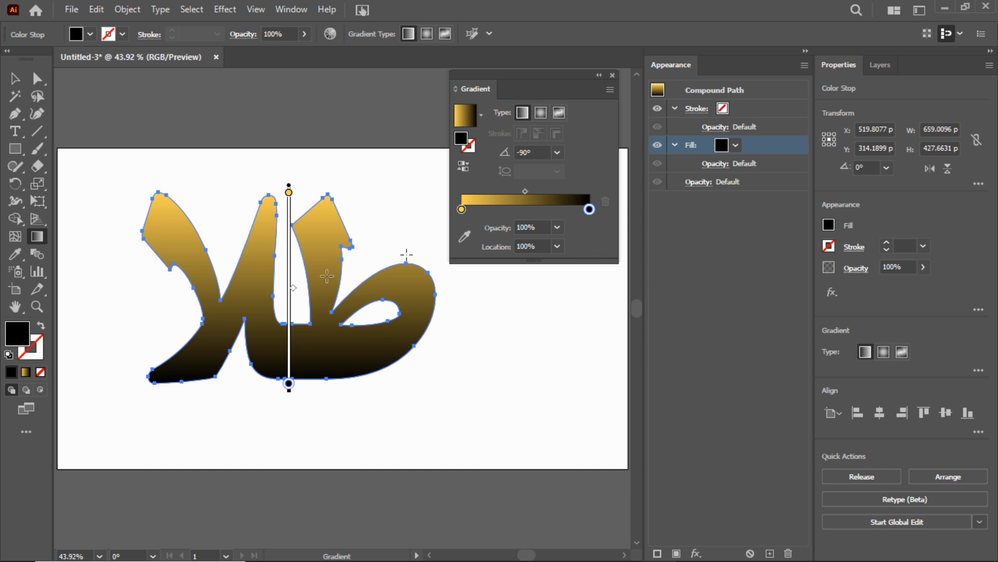
double_click(24, 336)
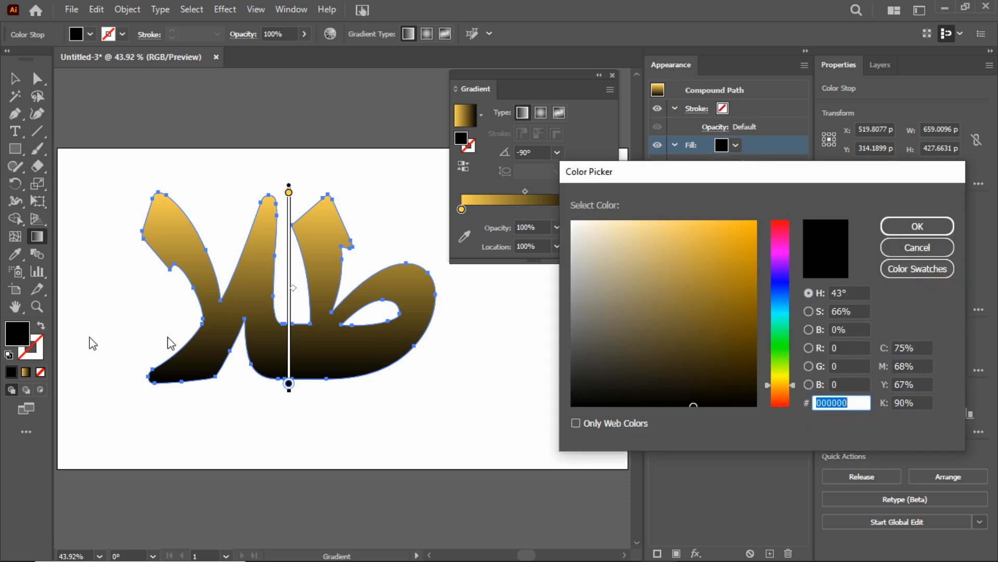
double_click(847, 293)
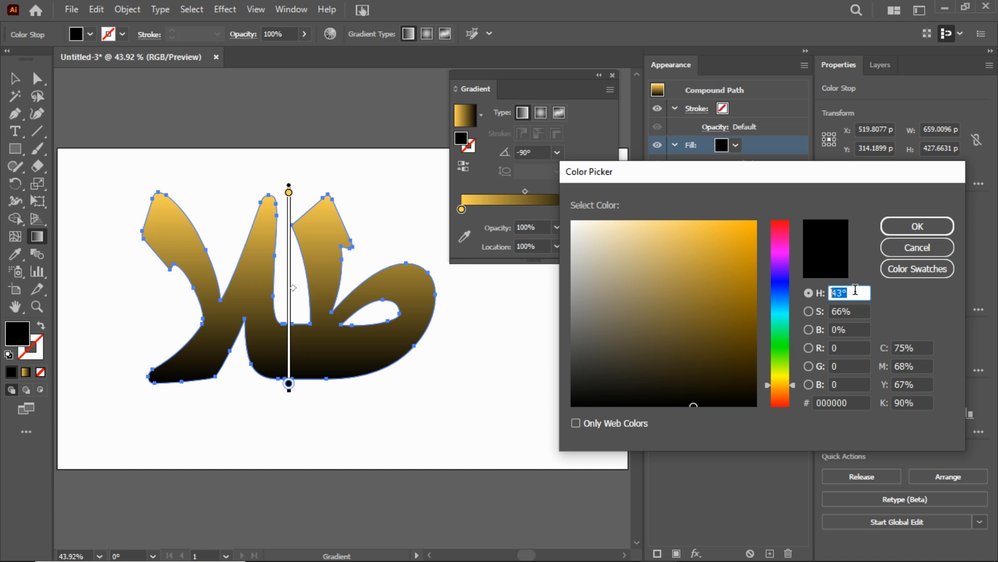
text(3)
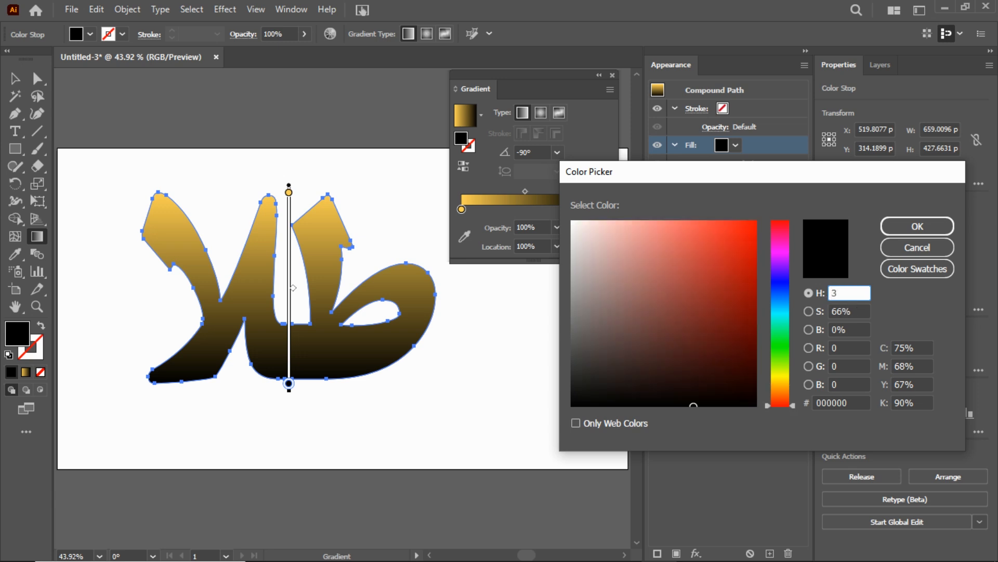
text(6)
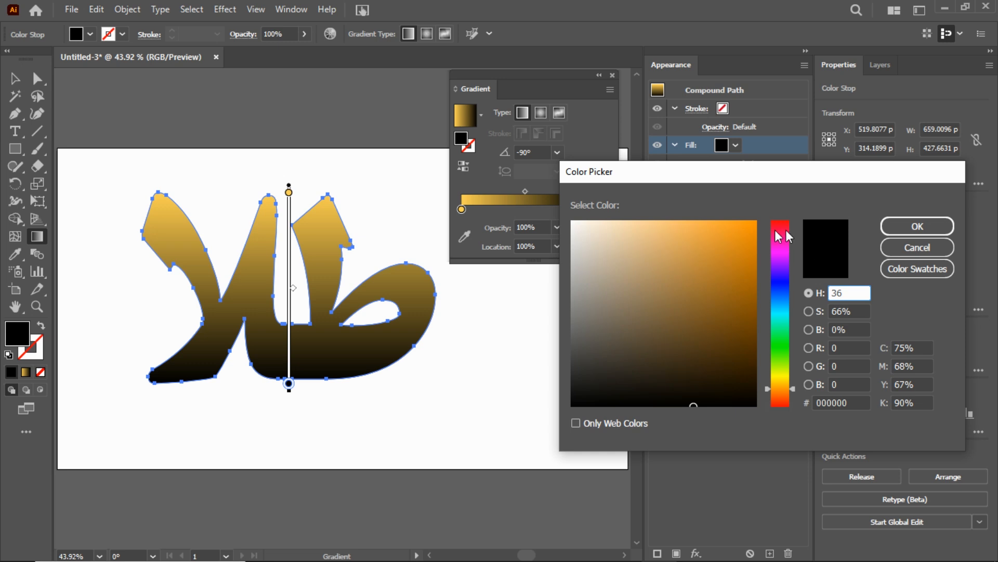
drag(744, 234, 762, 214)
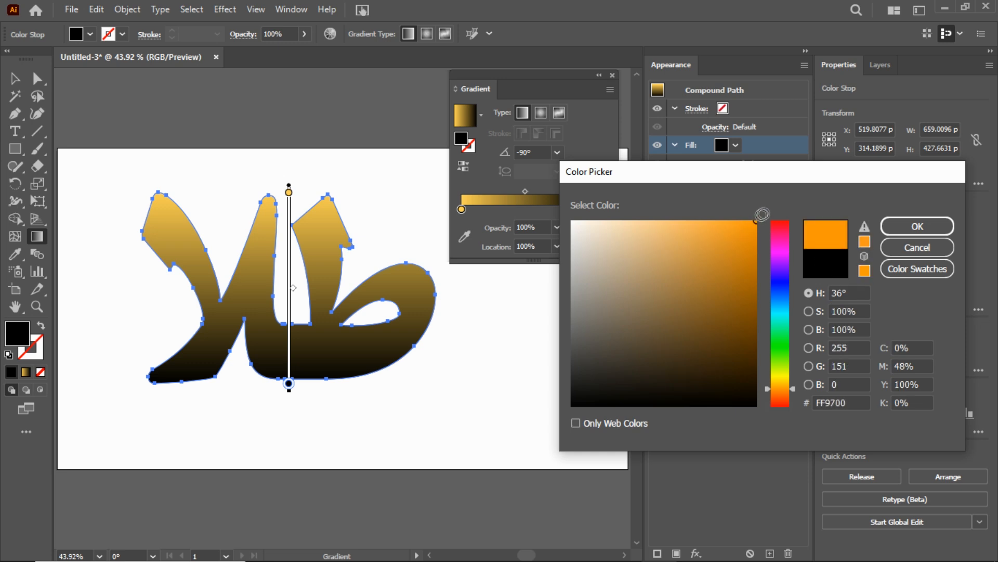
click(907, 225)
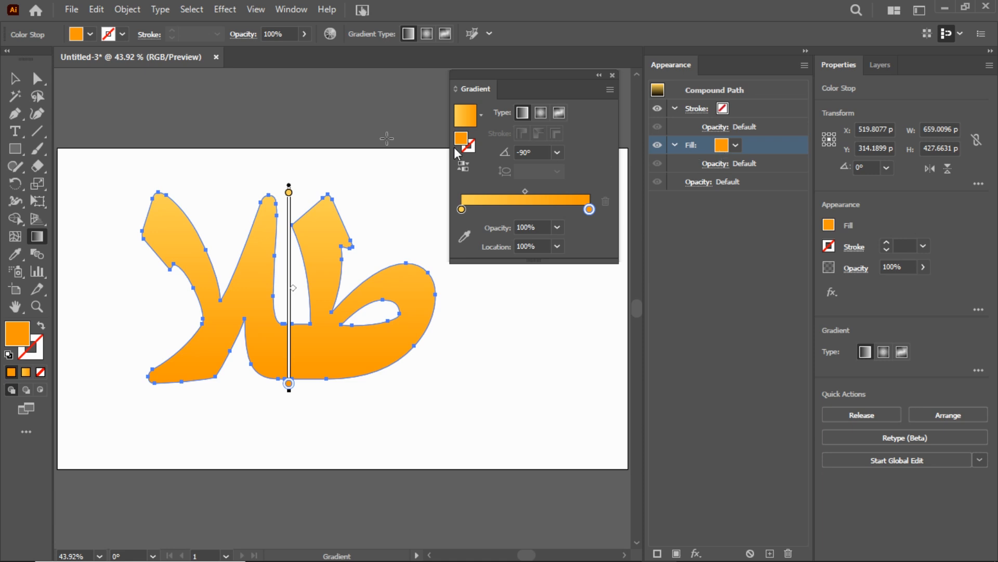
Add a second fill above the lettering's gradient fill and colour it neutral grey with 50% brightness
click(7, 81)
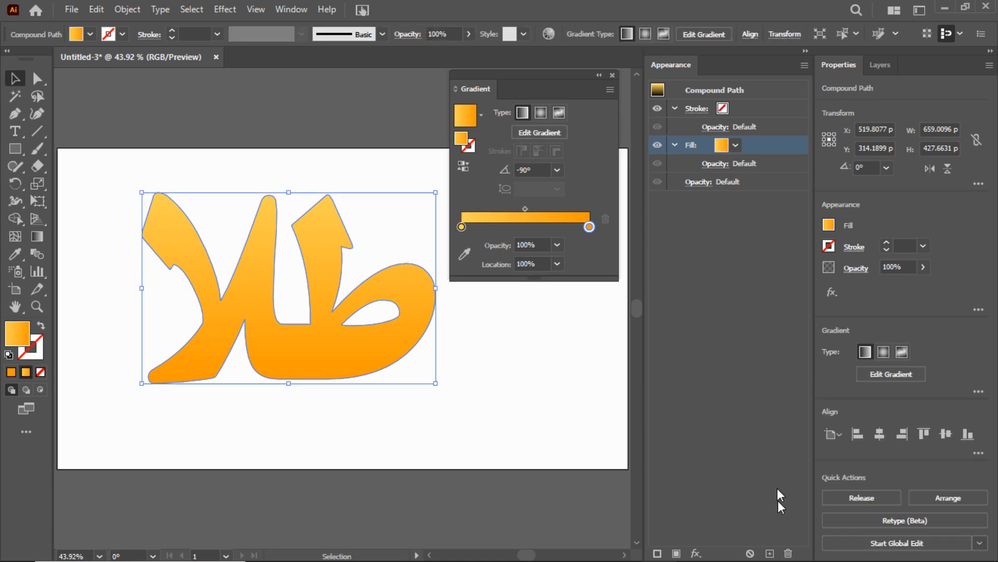
click(770, 553)
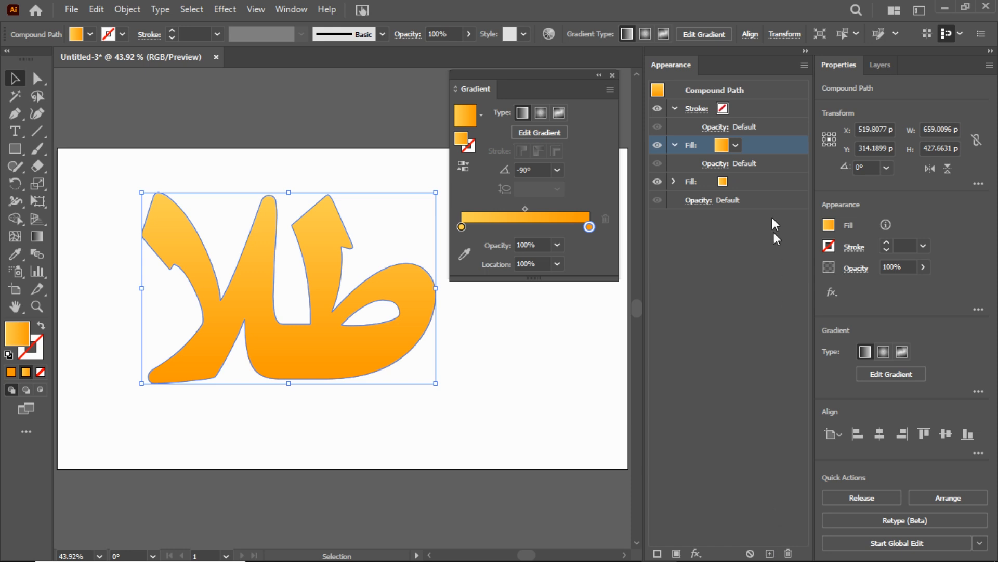
click(735, 144)
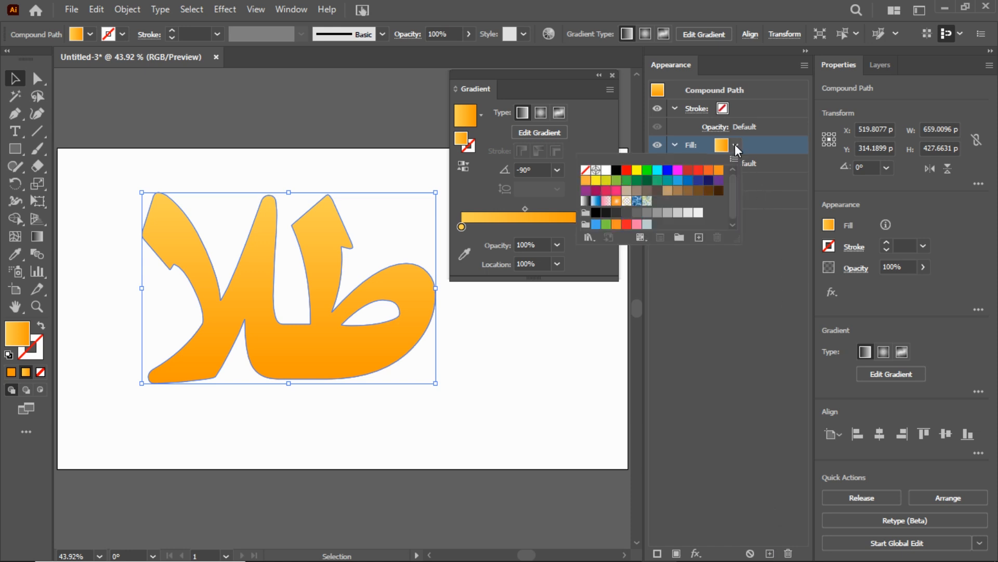
click(648, 213)
double_click(19, 338)
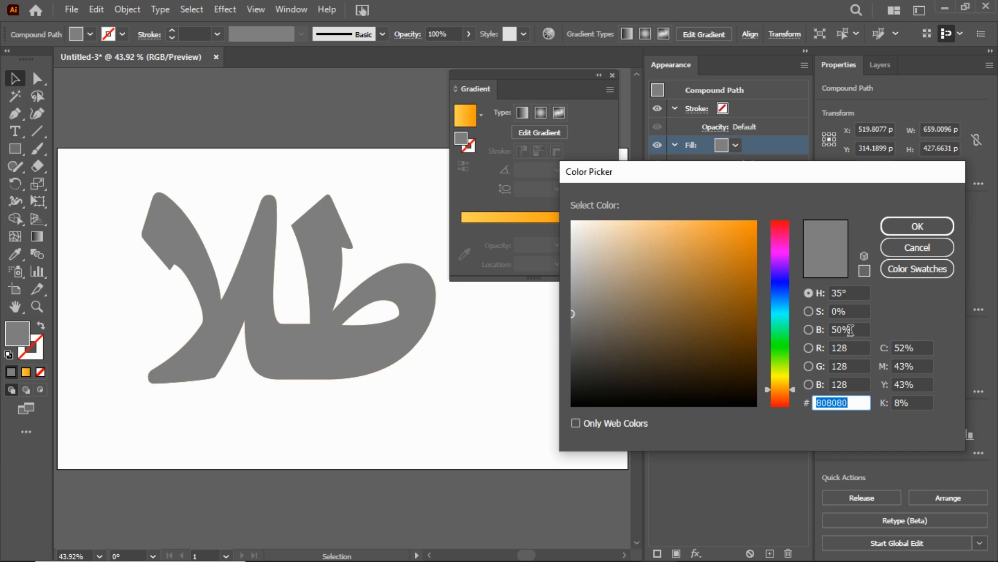
click(832, 330)
text(50)
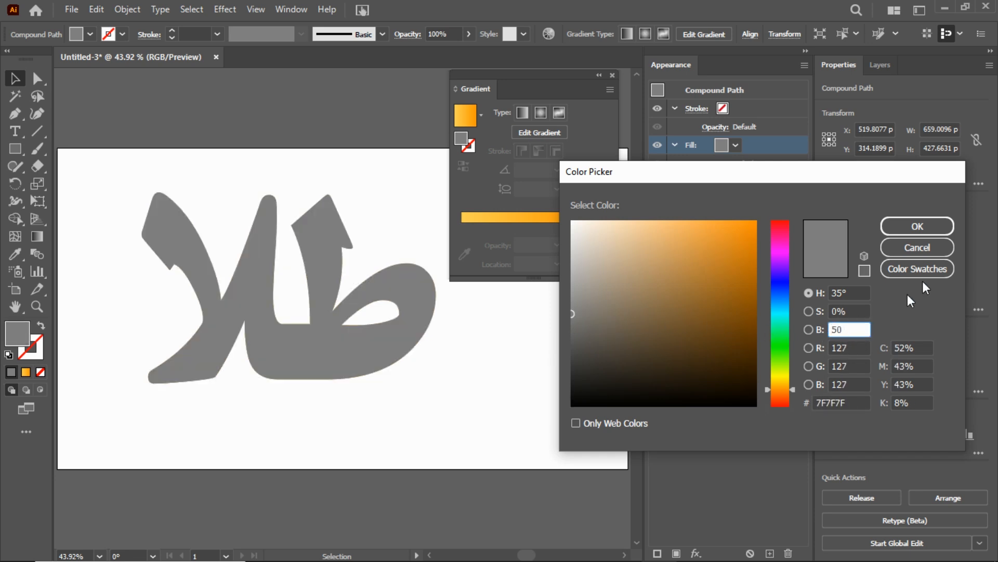
click(920, 226)
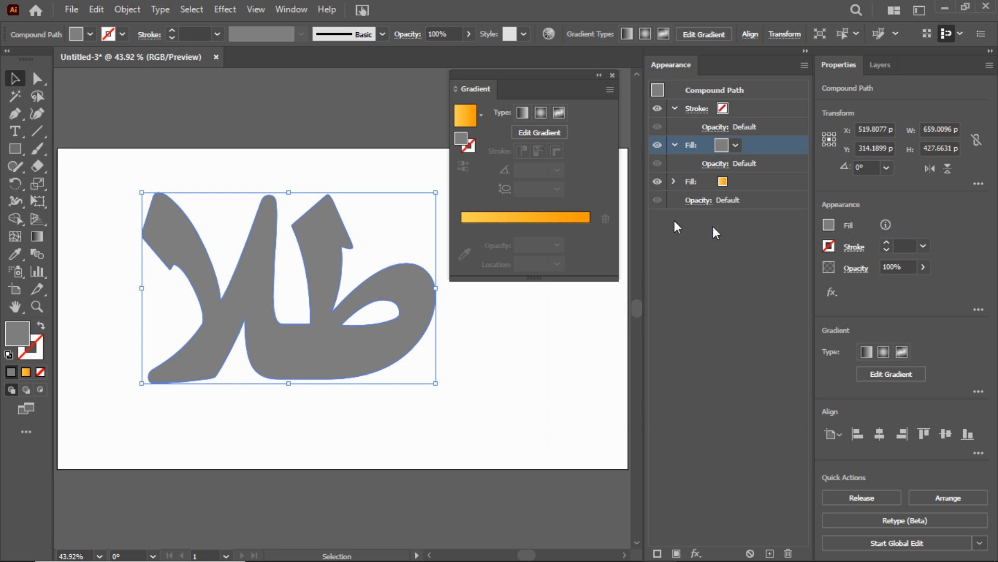
Add an Inner Glow effect to the grey fill in Screen mode from the edge, with 50% opacity and 20 px blur
click(226, 9)
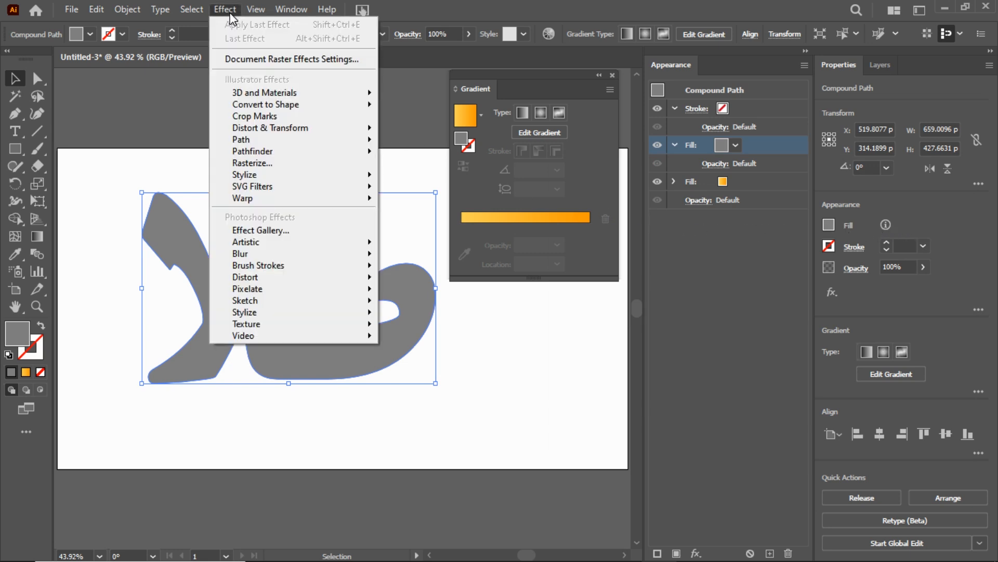
click(231, 12)
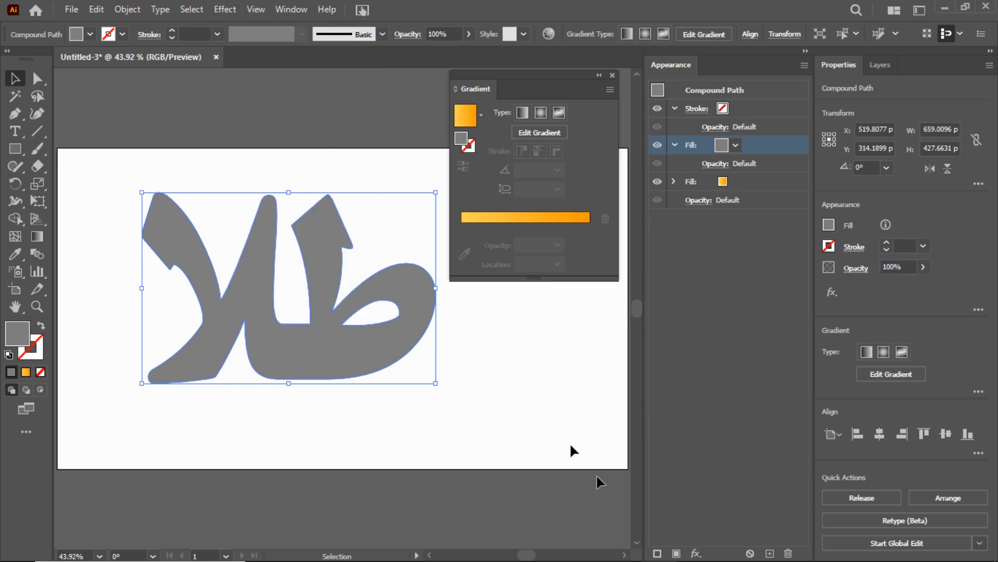
click(696, 553)
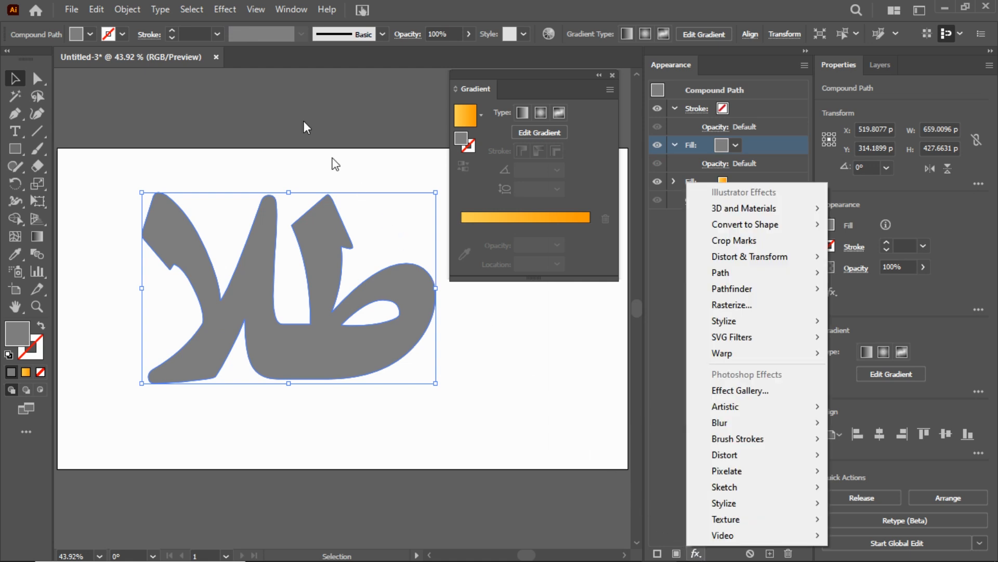
click(235, 10)
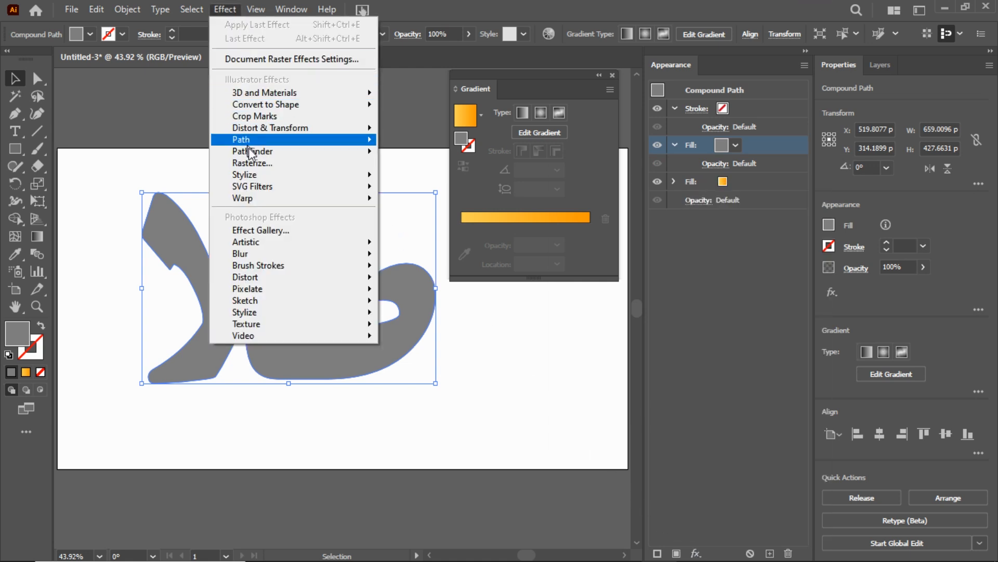
mouse_move(256, 175)
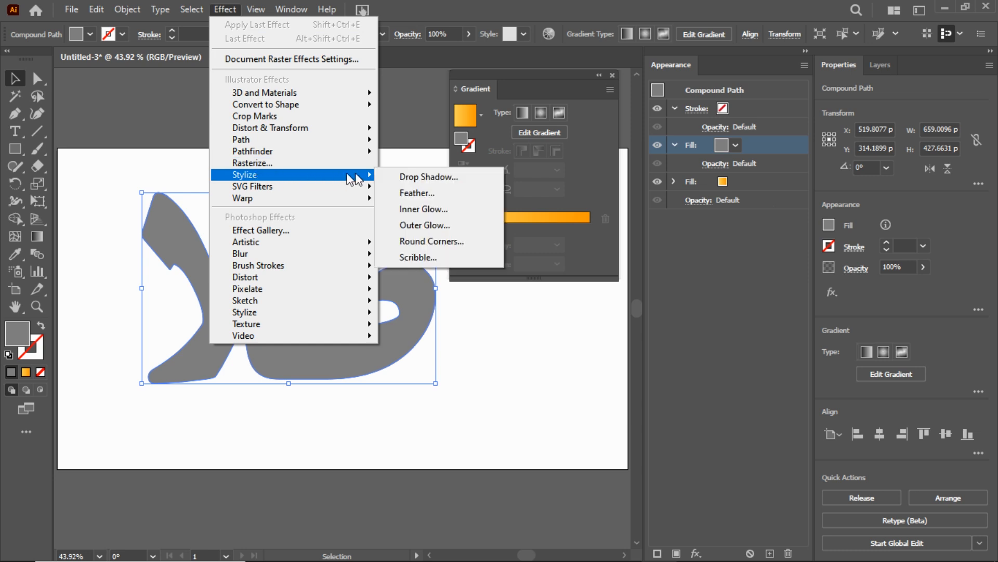
click(428, 209)
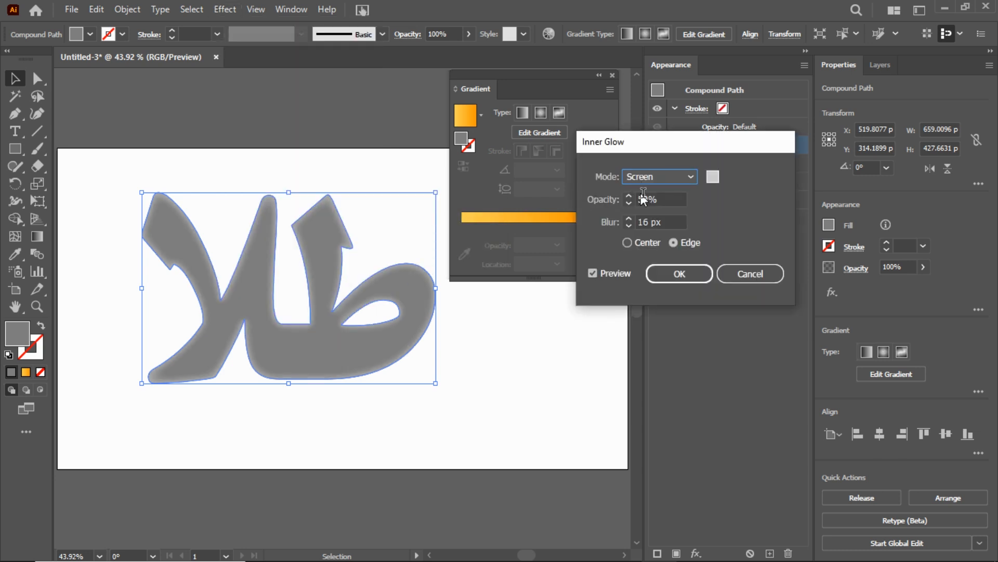
double_click(648, 199)
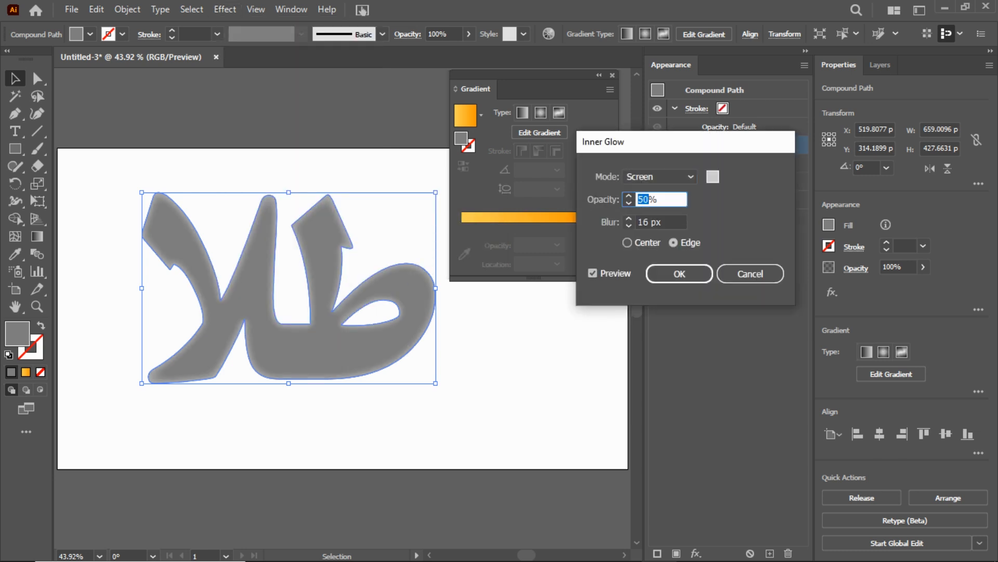
double_click(642, 222)
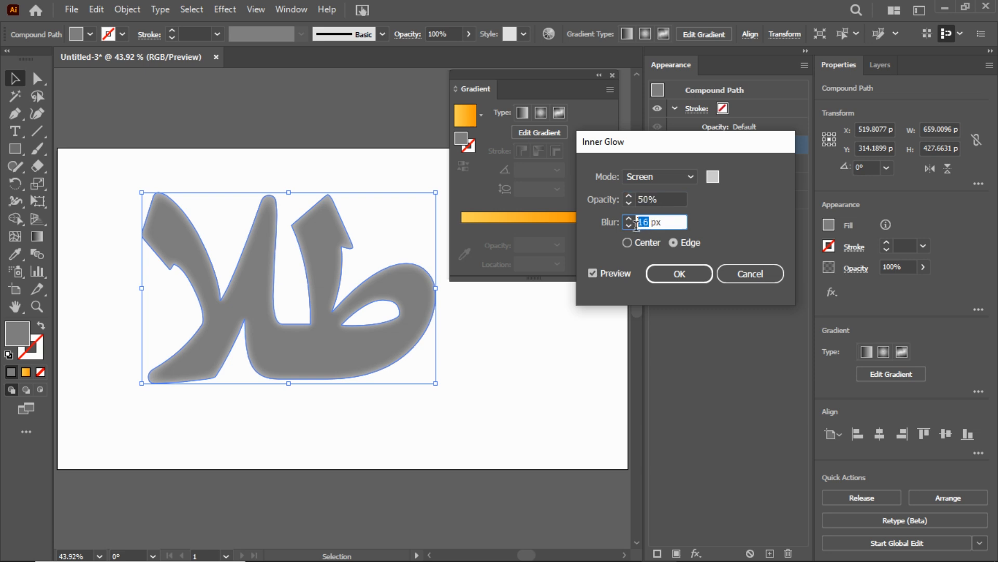
text(20)
Set the inner glow's colour to a light grey with 80% brightness and apply the effect
click(711, 176)
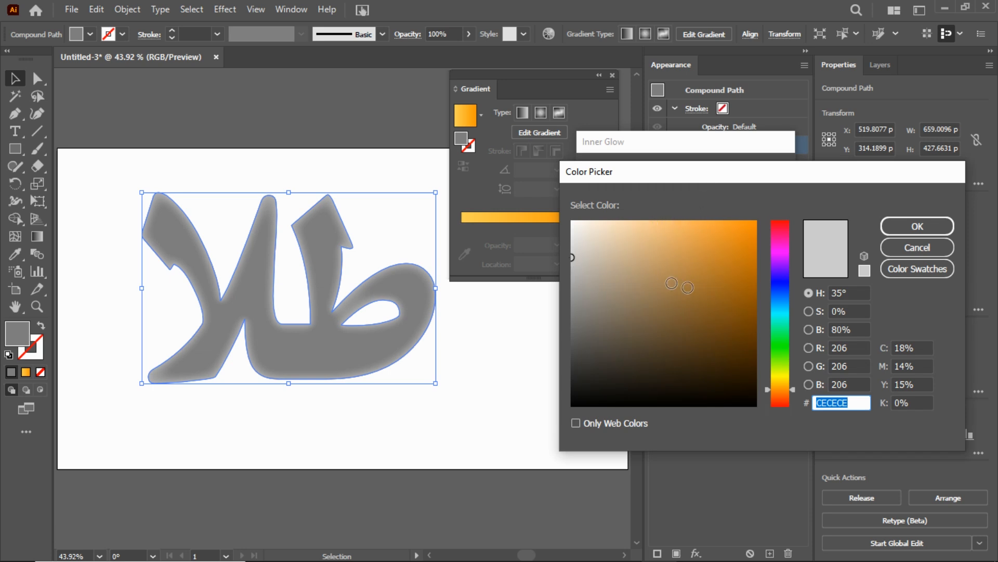
drag(850, 331, 821, 337)
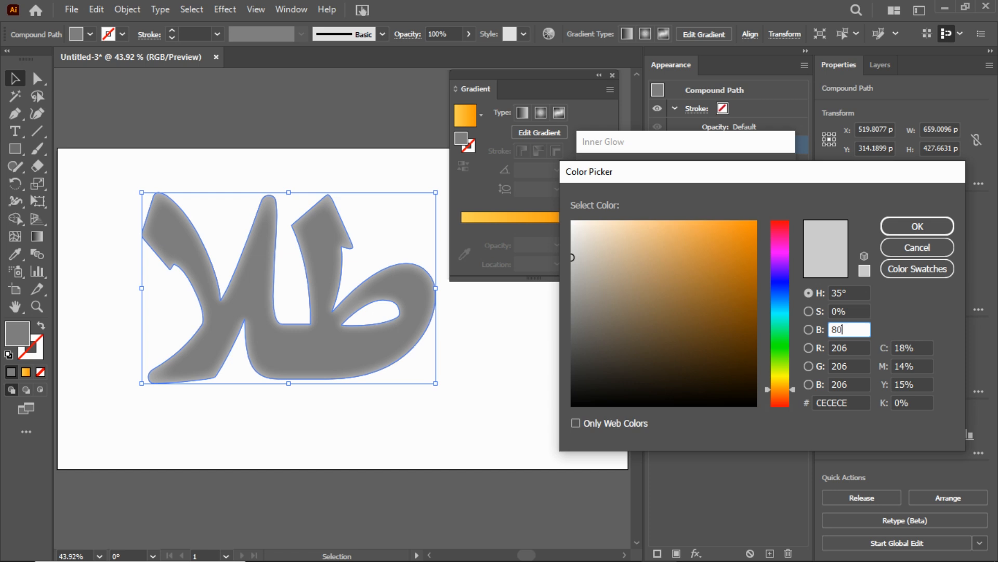
click(932, 224)
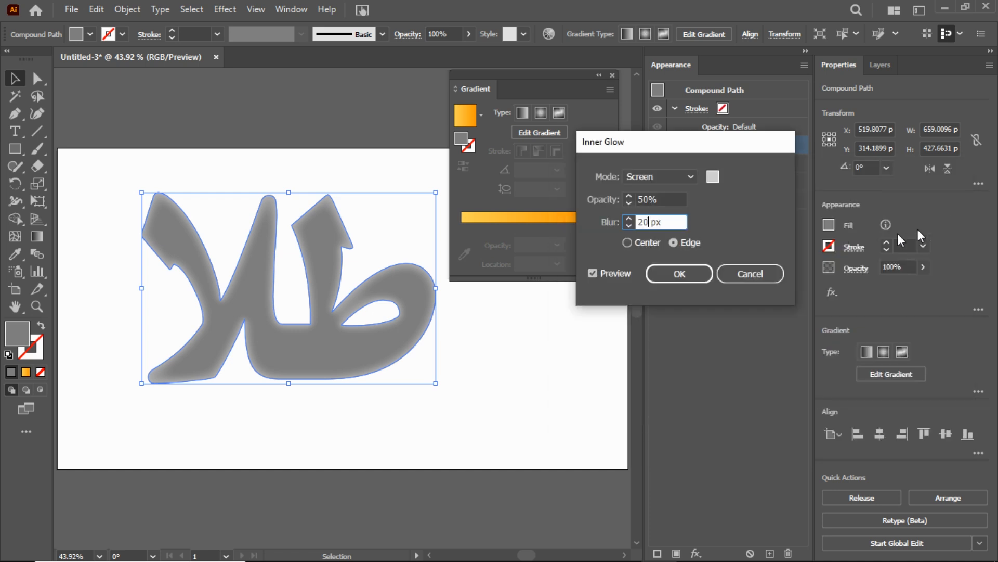
click(677, 273)
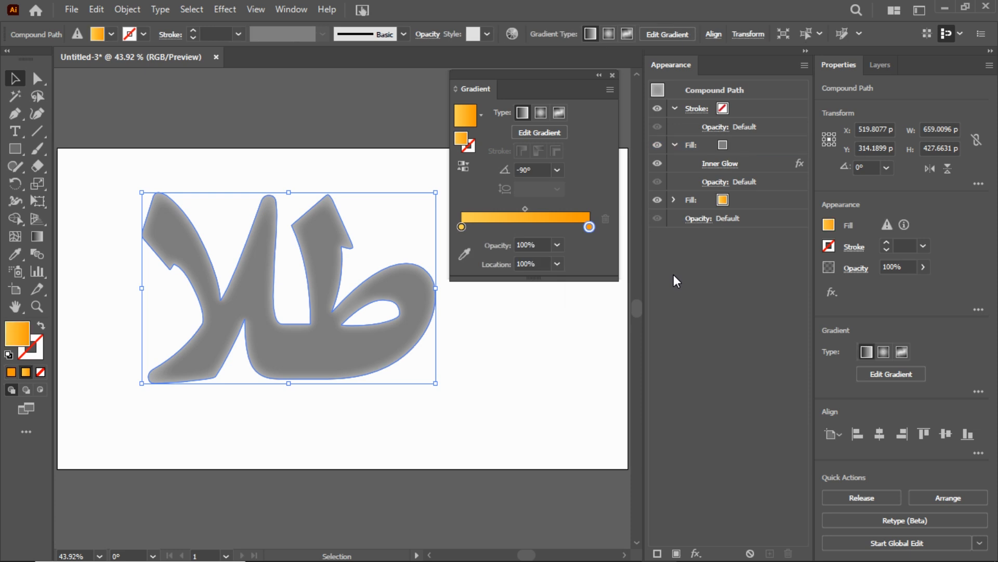
Apply the Chrome sketch effect from the Effect Gallery to the grey fill, with Detail 10 and Smoothness 10
click(760, 148)
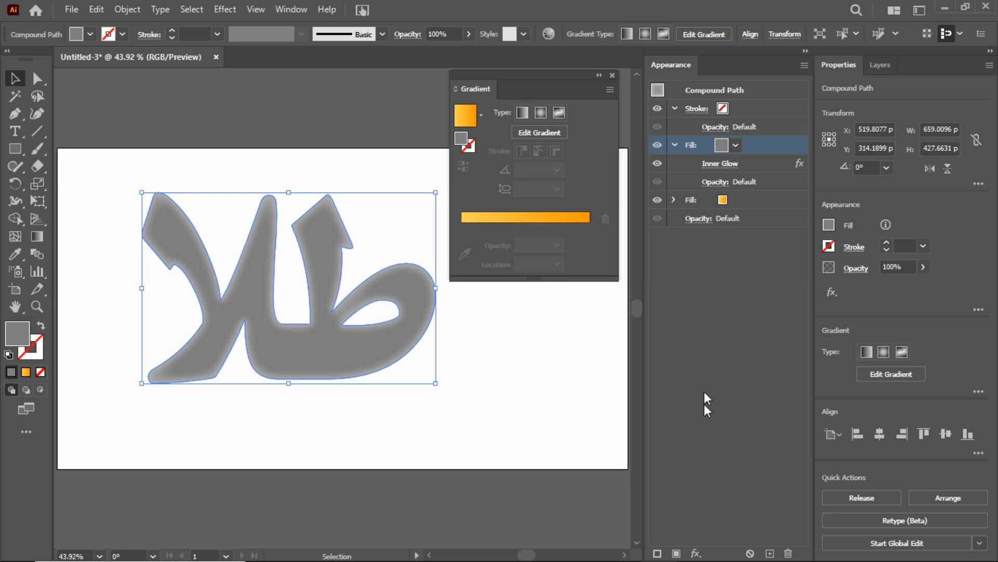
click(225, 9)
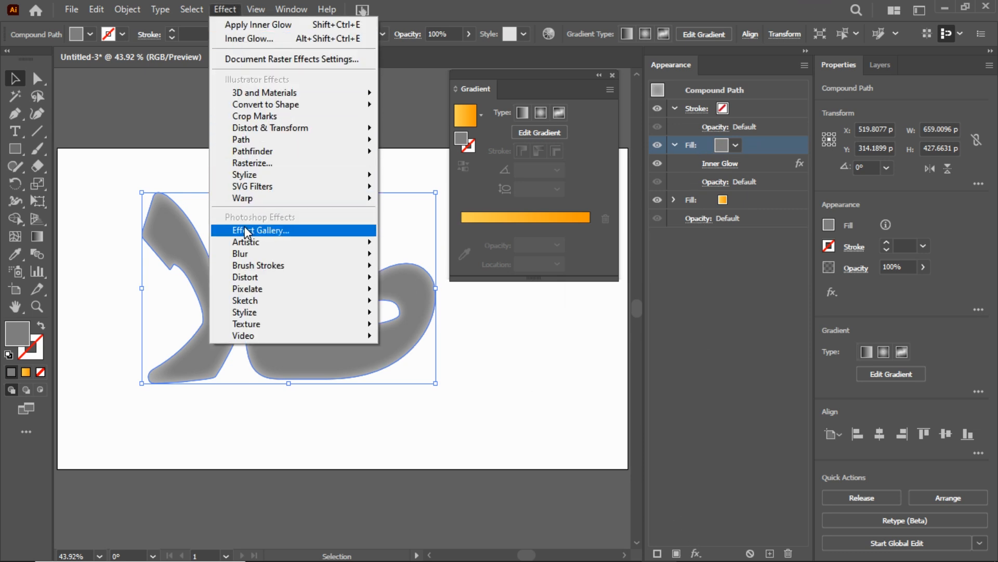
click(276, 230)
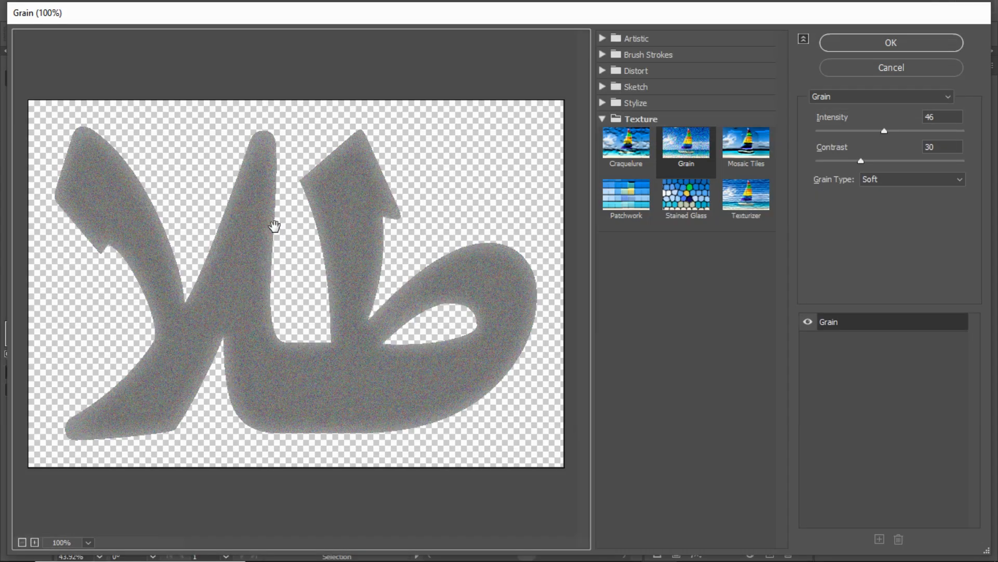
click(605, 121)
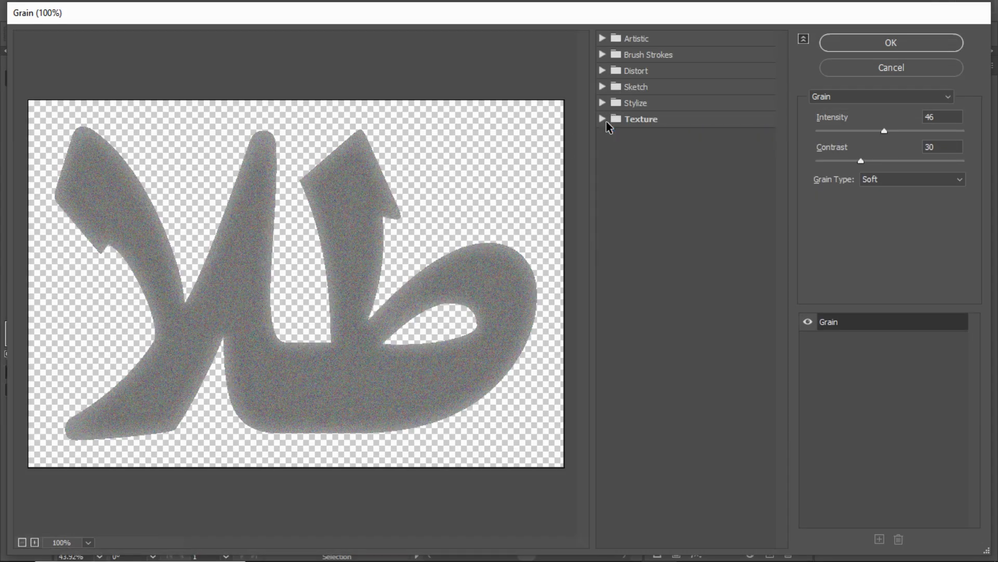
click(605, 88)
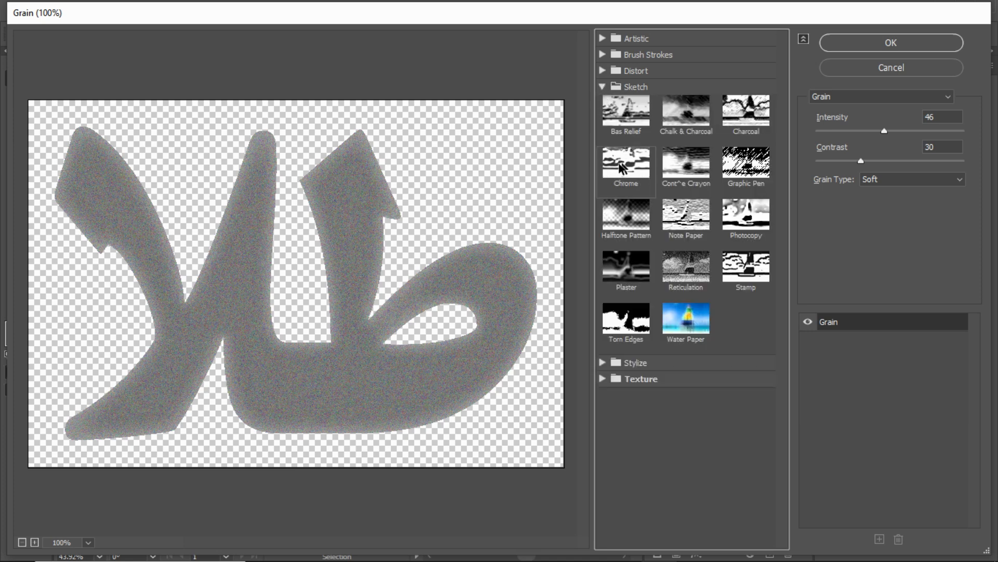
click(627, 175)
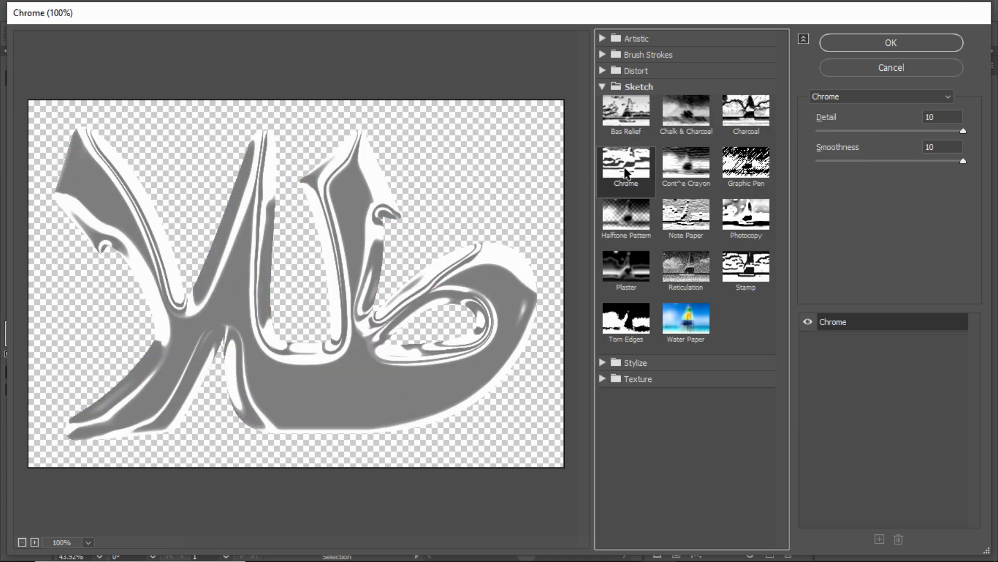
drag(963, 131, 985, 136)
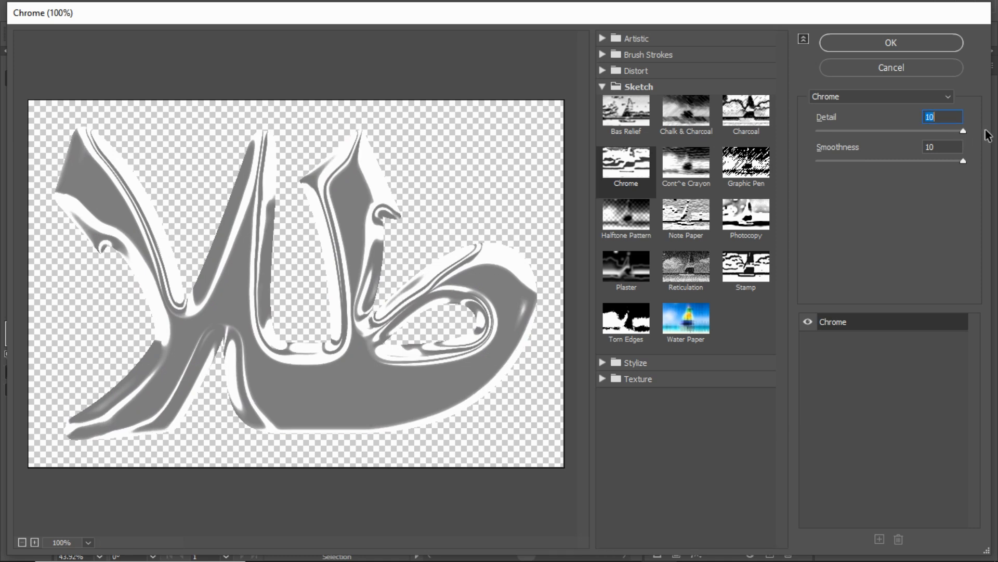
click(891, 43)
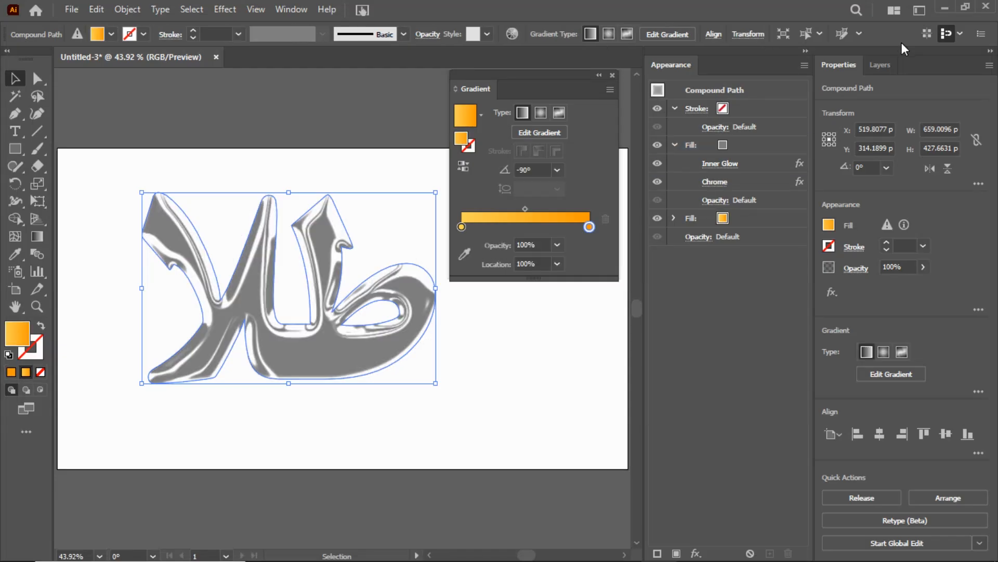
Set the blend mode of the lettering's grey chrome fill to Multiply
click(675, 144)
click(756, 143)
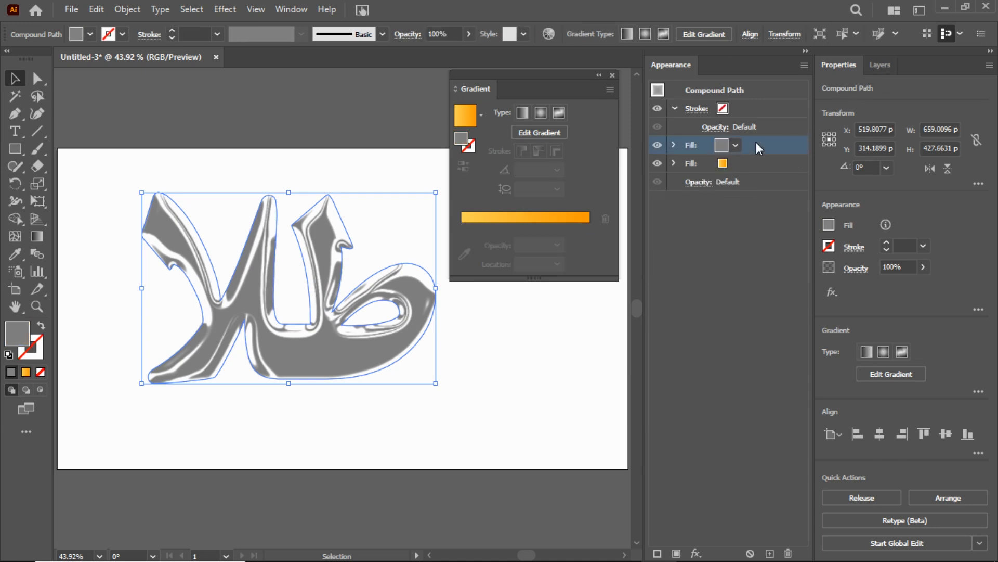
click(674, 145)
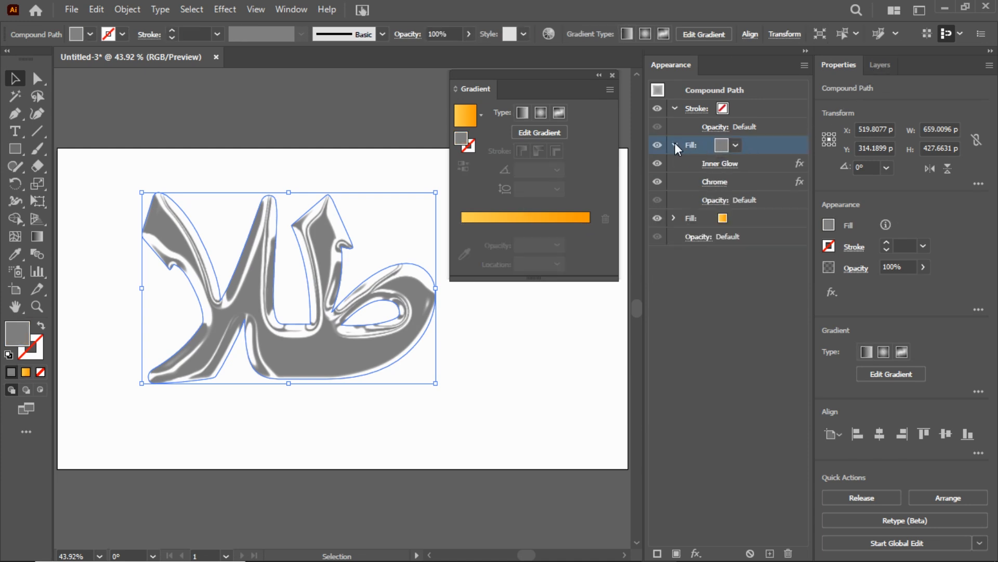
click(725, 203)
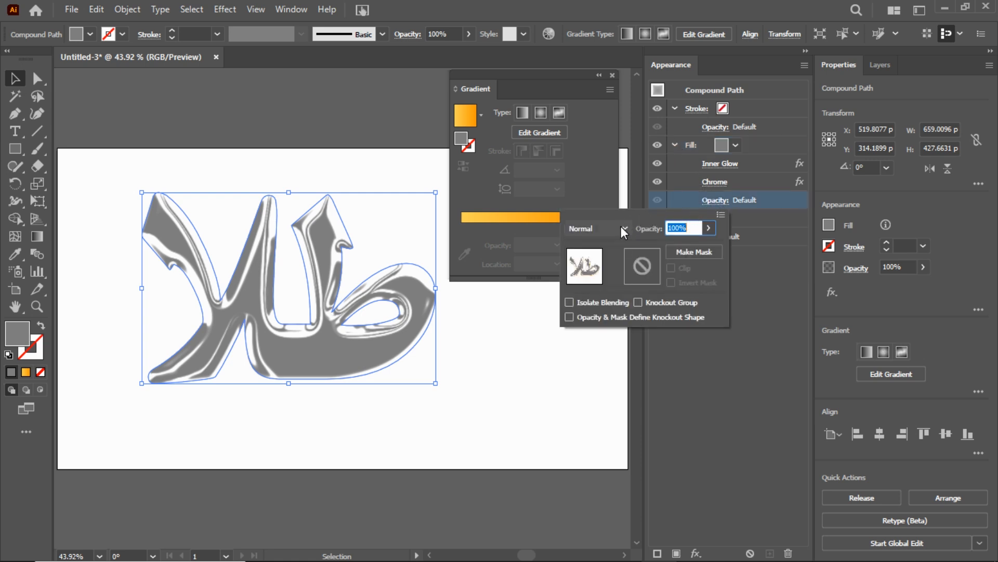
click(623, 229)
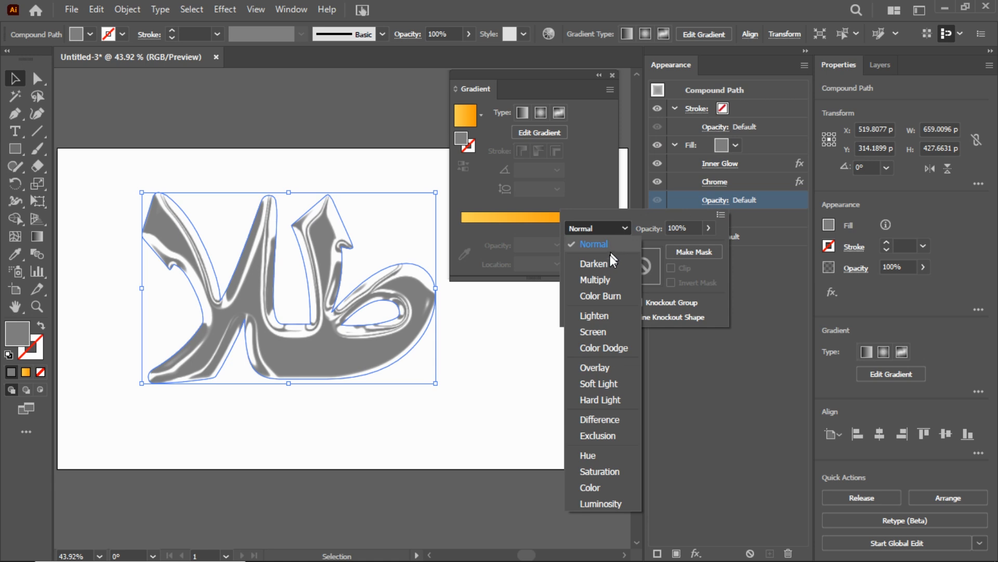
click(604, 278)
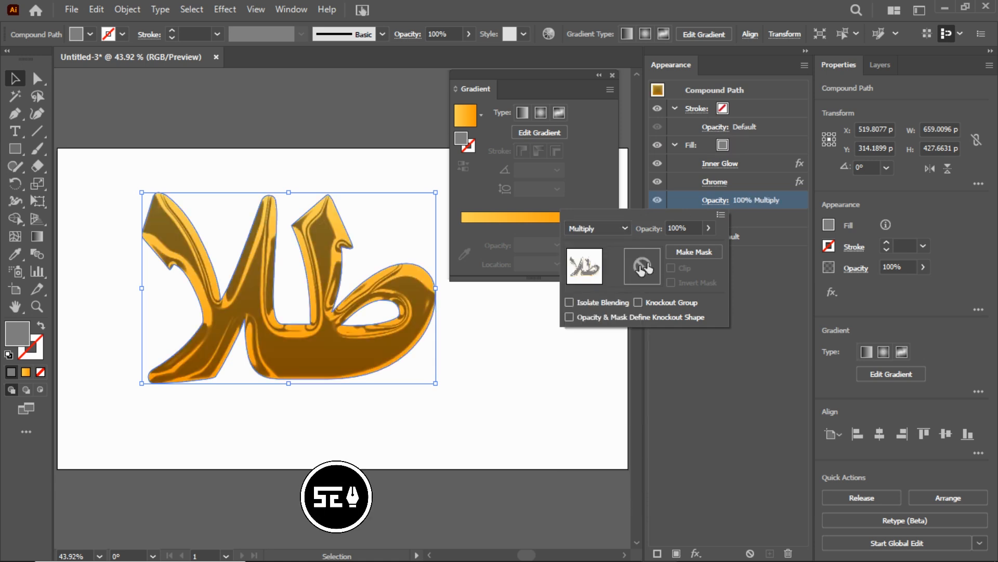
click(679, 143)
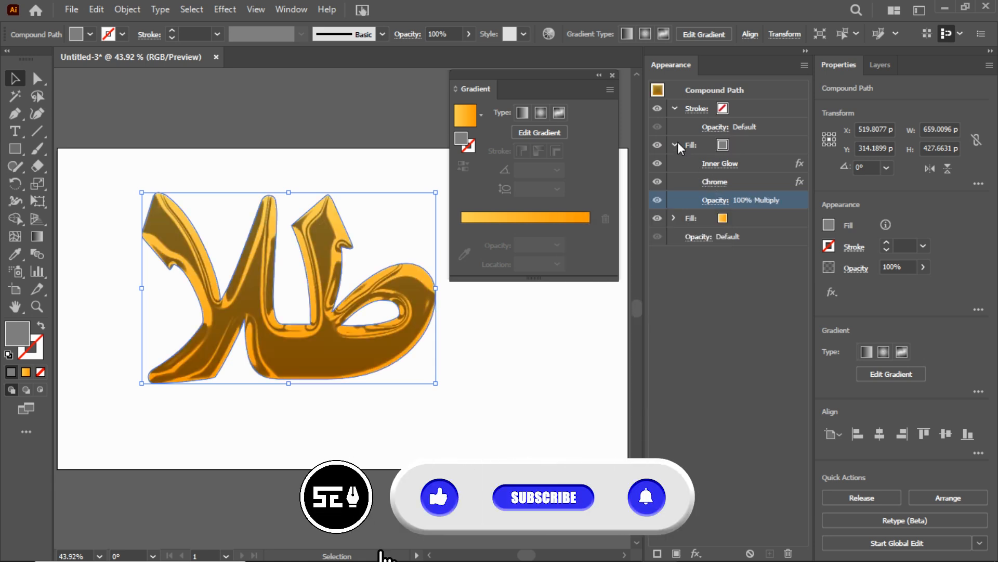
Duplicate the grey chrome fill and change the upper copy to the white-to-black linear gradient
click(678, 142)
click(750, 145)
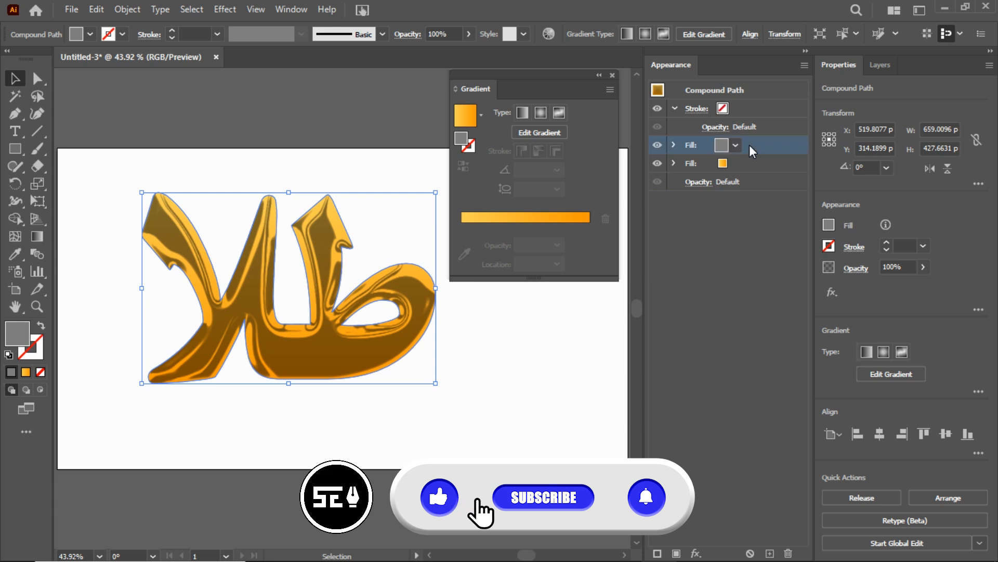
click(770, 553)
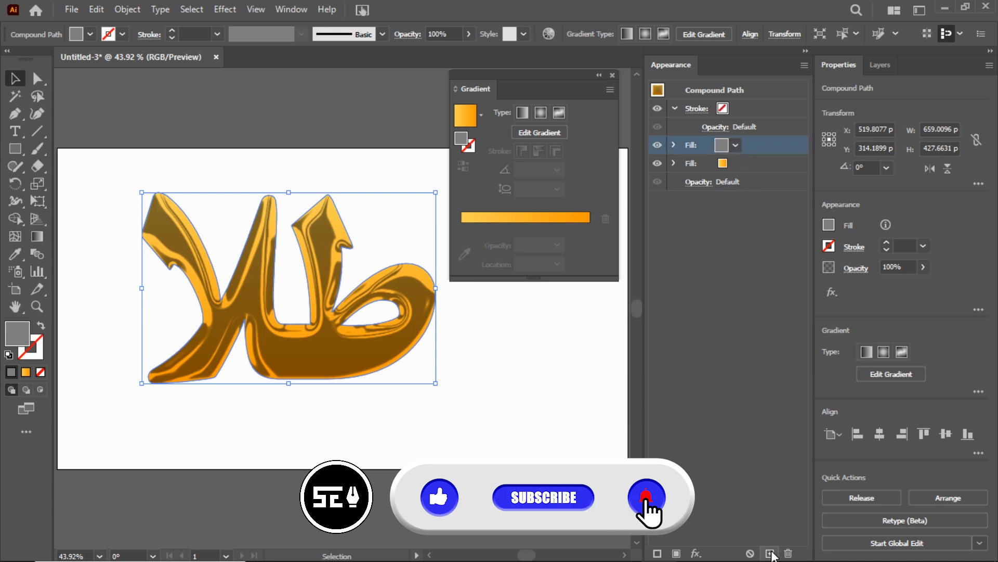
click(739, 145)
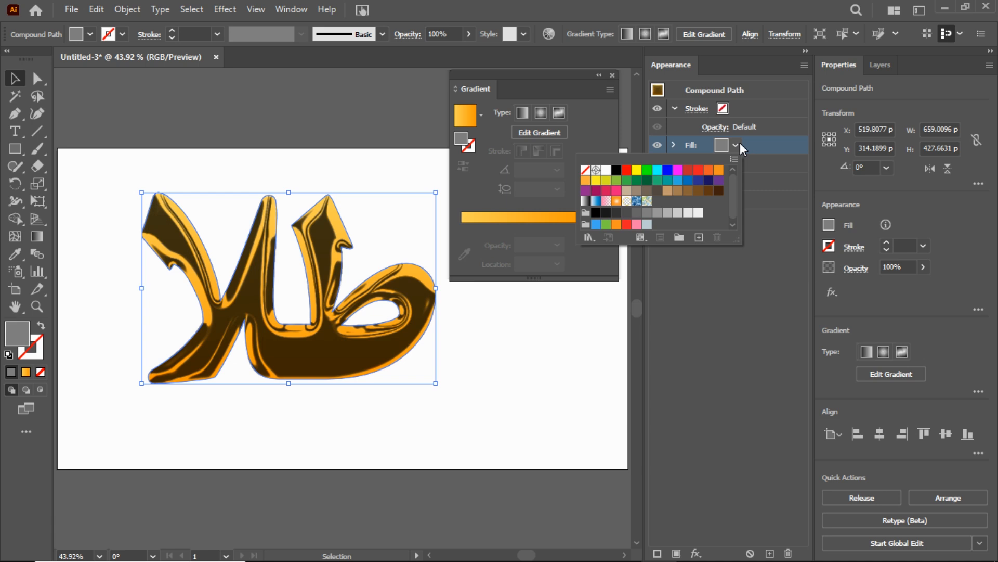
click(585, 201)
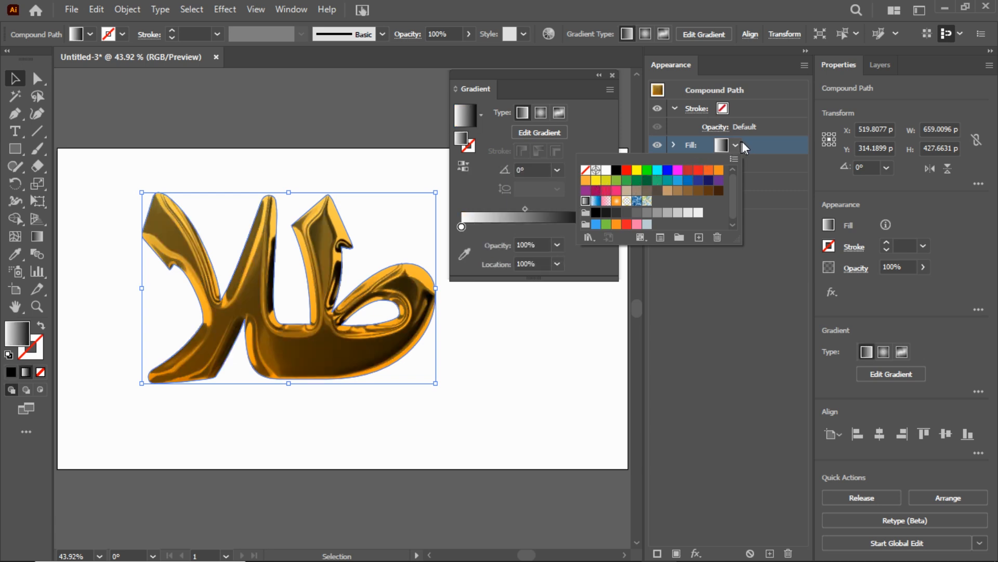
Activate the Gradient tool and set the top fill's gradient angle to -90°
click(38, 233)
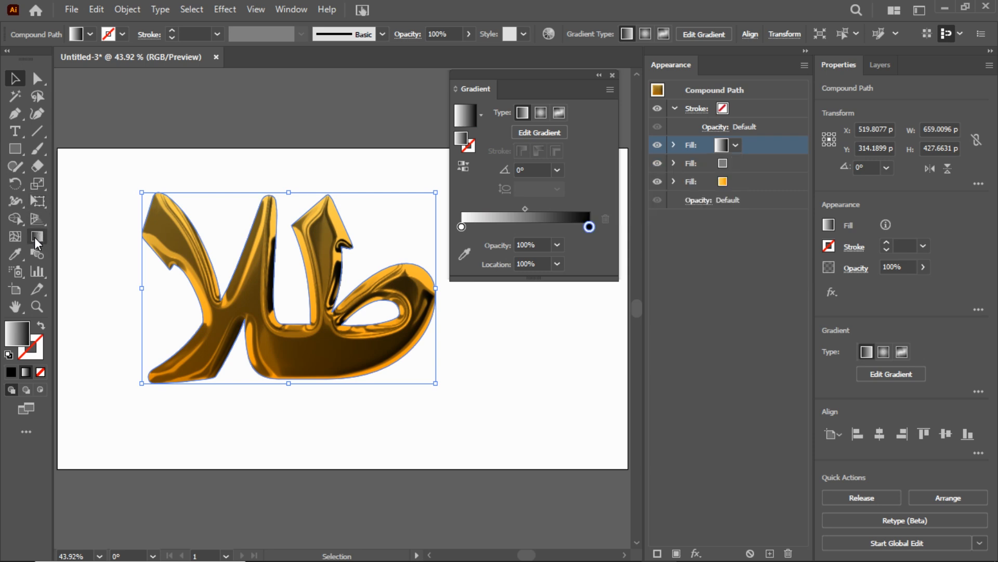
click(35, 235)
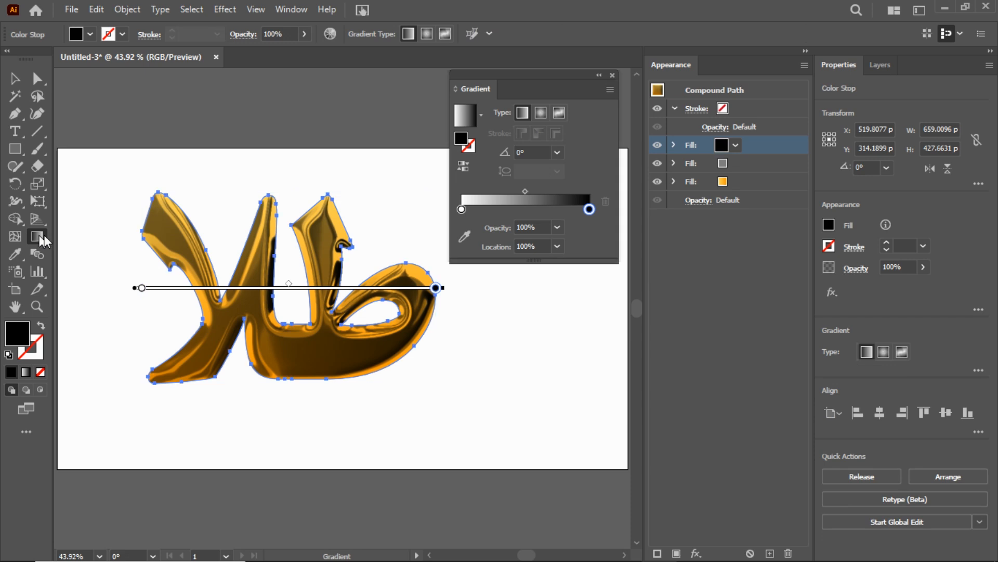
click(557, 152)
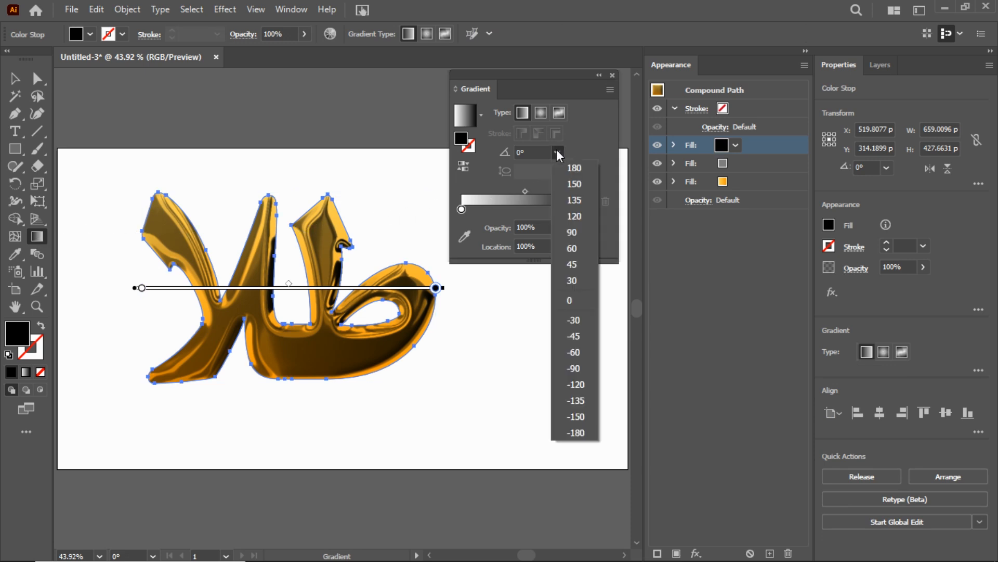
click(574, 368)
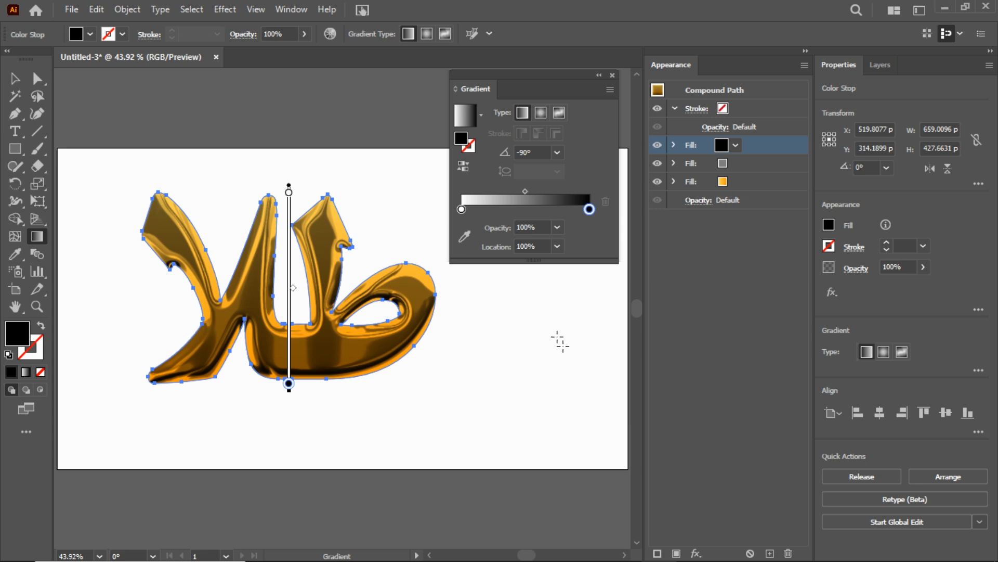
Recolour the white stop of the top fill's gradient to neutral grey with 50% brightness
click(461, 210)
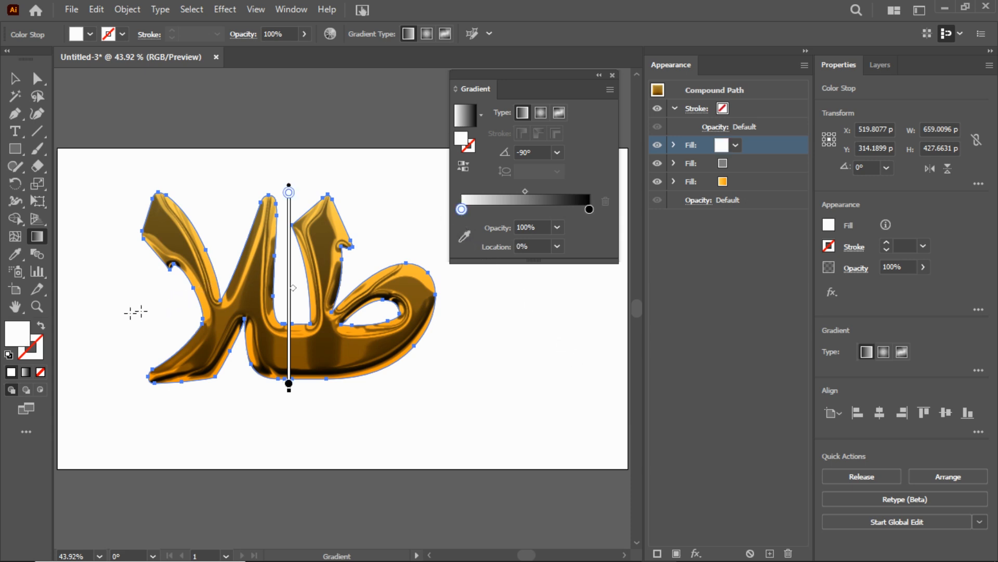
double_click(29, 335)
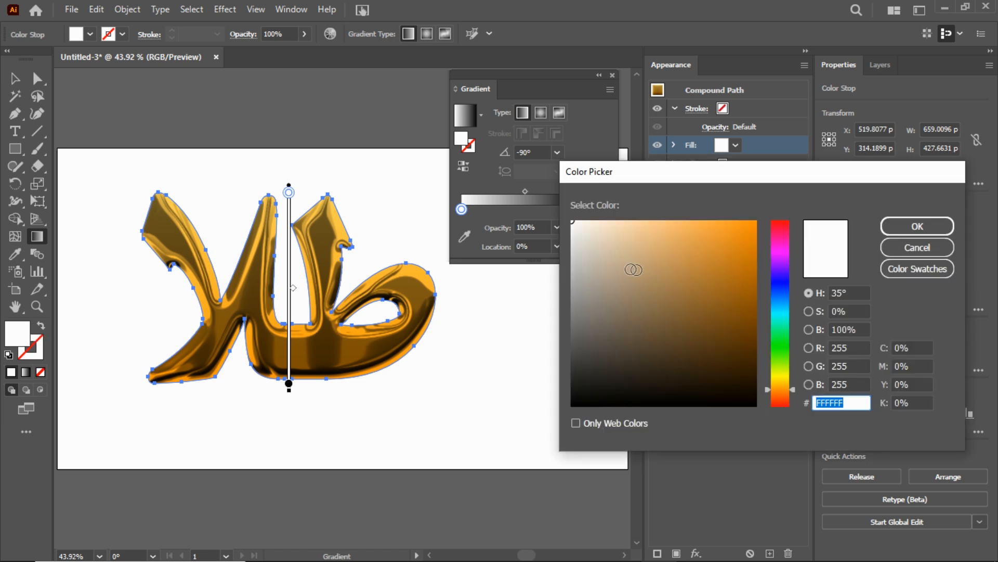
drag(591, 267, 547, 318)
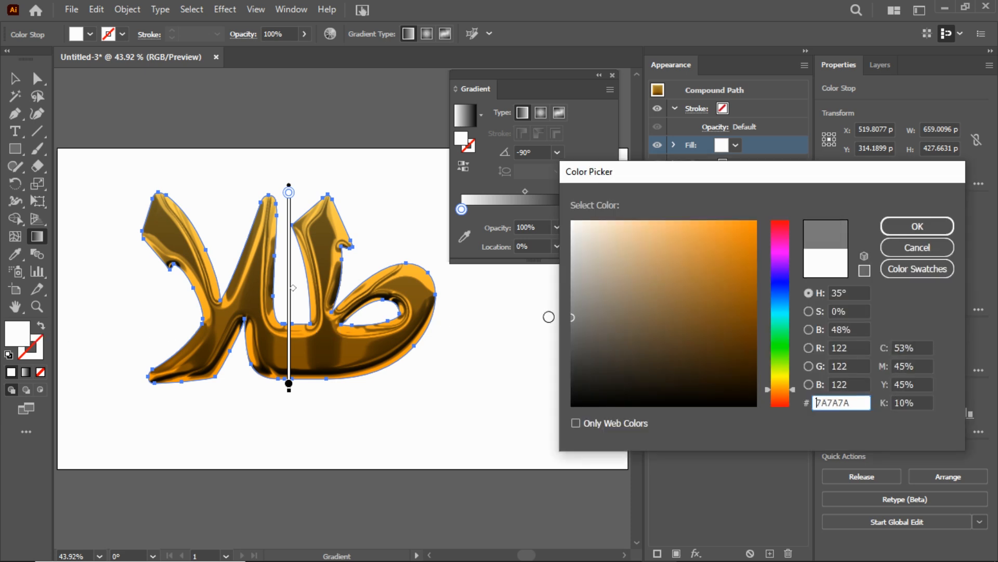
click(826, 330)
text(50)
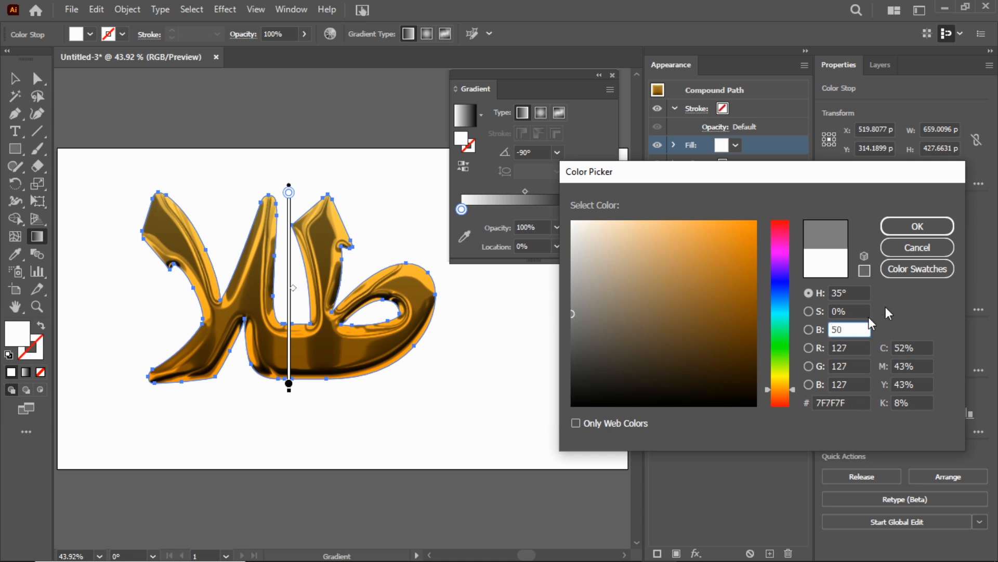
click(916, 231)
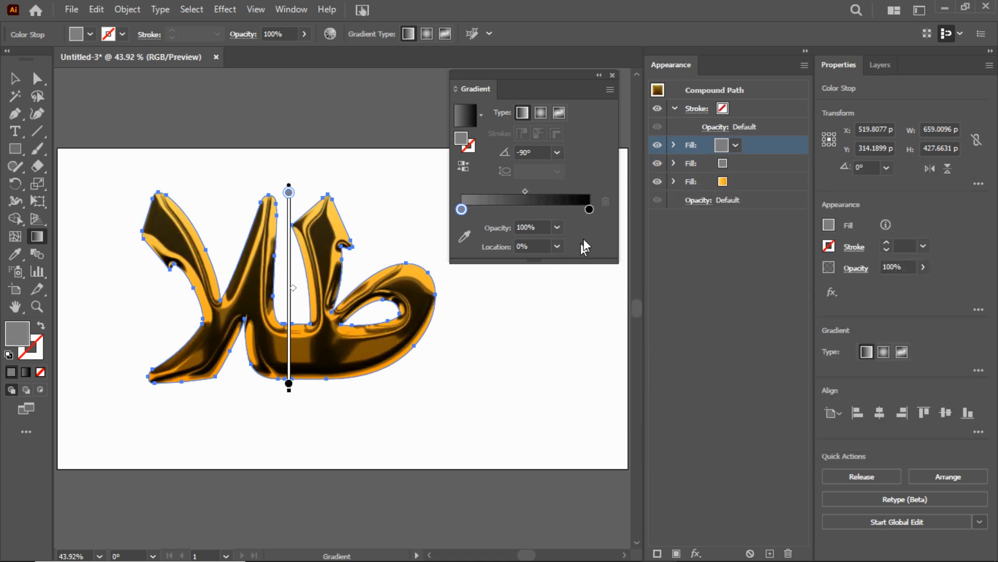
Set the end stop of the top fill's gradient to pure black, 000000
click(589, 210)
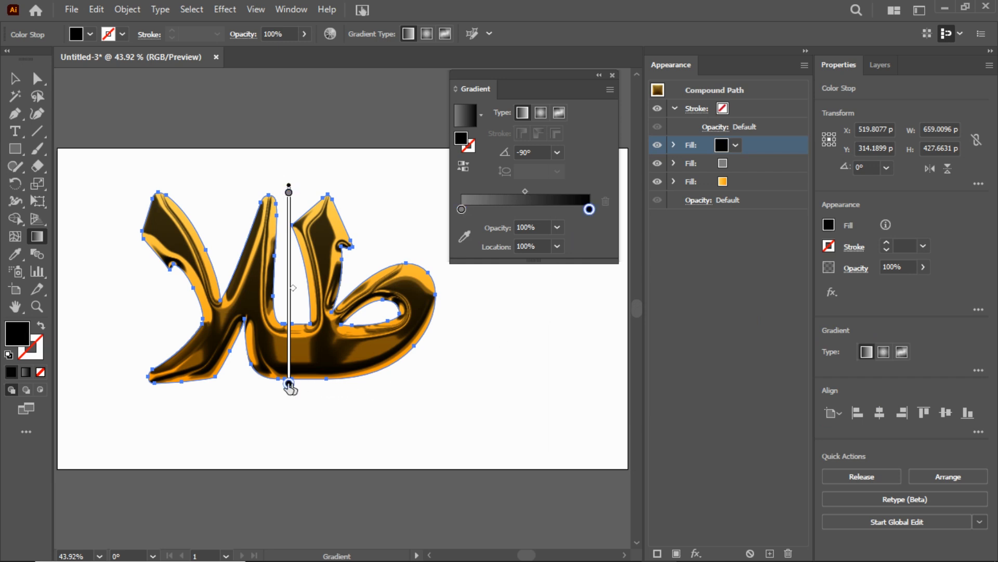
double_click(23, 337)
drag(661, 393, 521, 424)
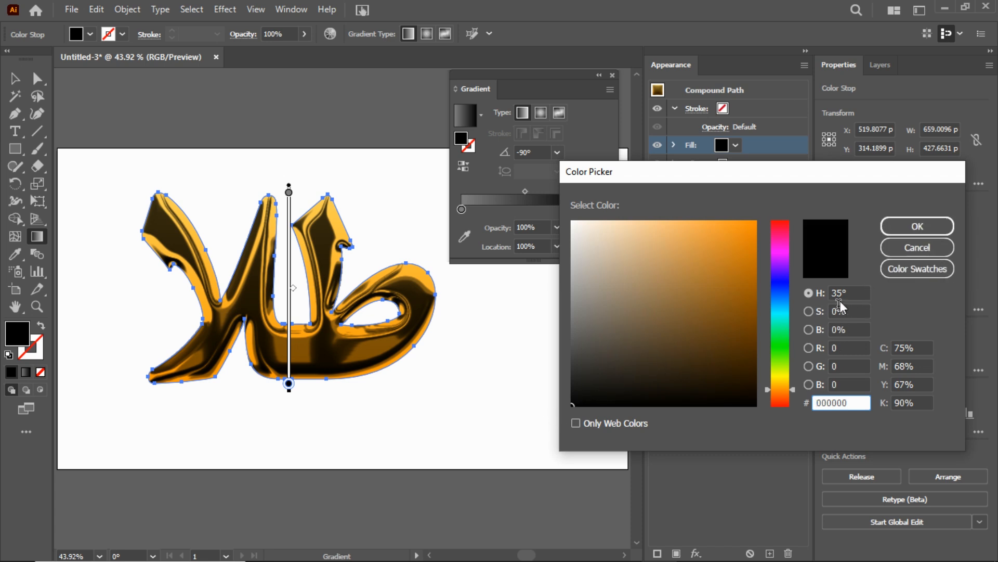
click(916, 227)
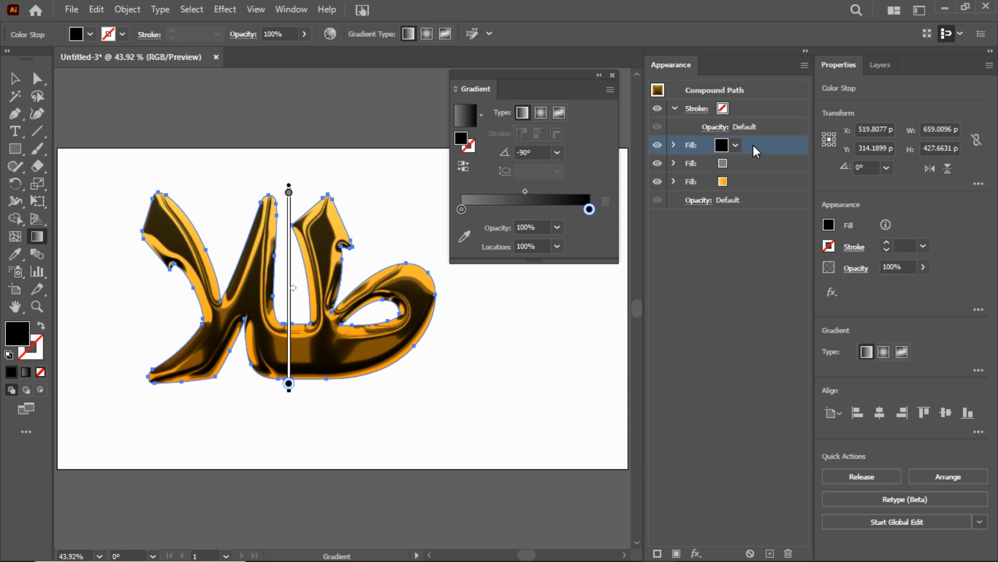
Return to the Selection tool and set the grey-to-black gradient fill's blend mode to Overlay
click(674, 145)
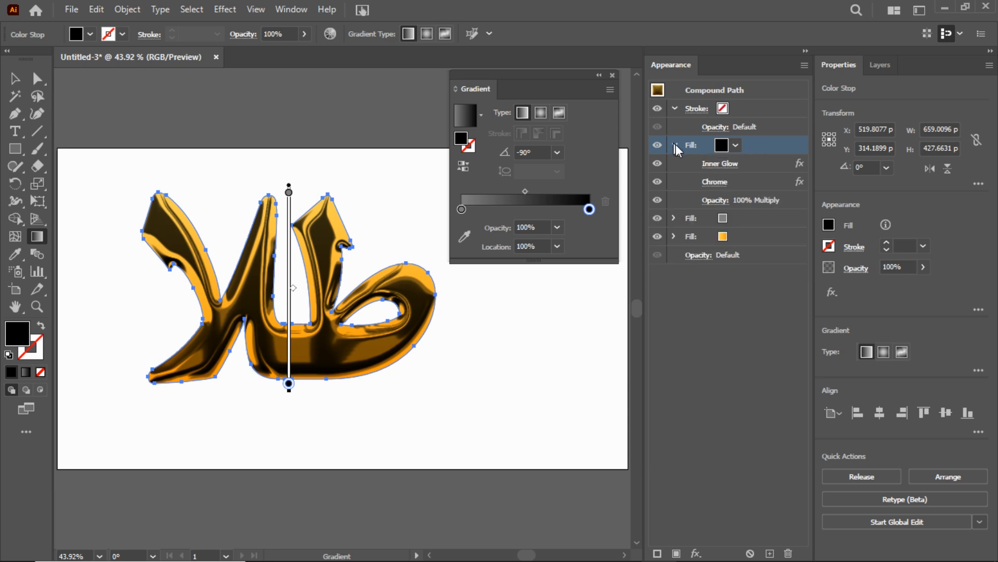
click(711, 201)
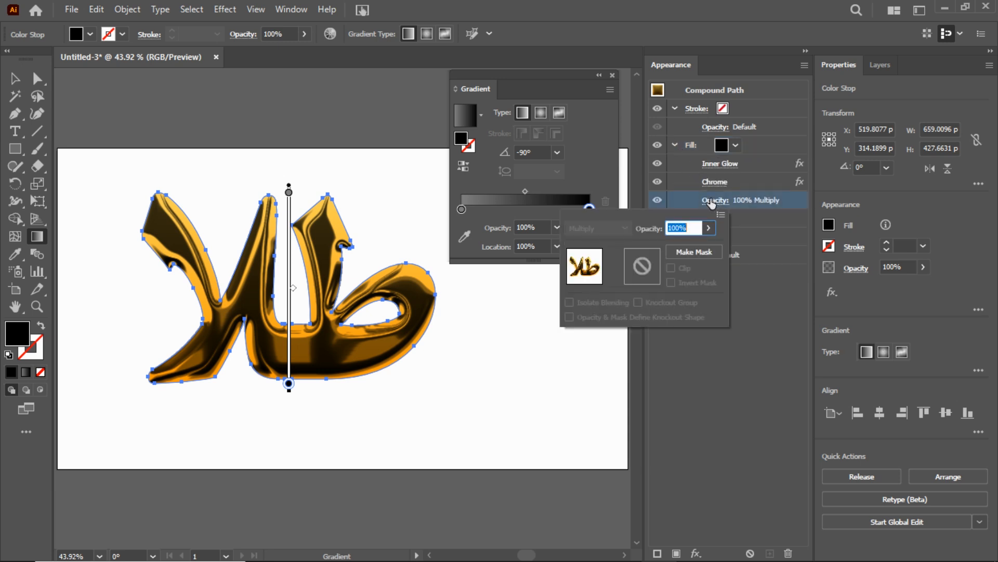
click(17, 81)
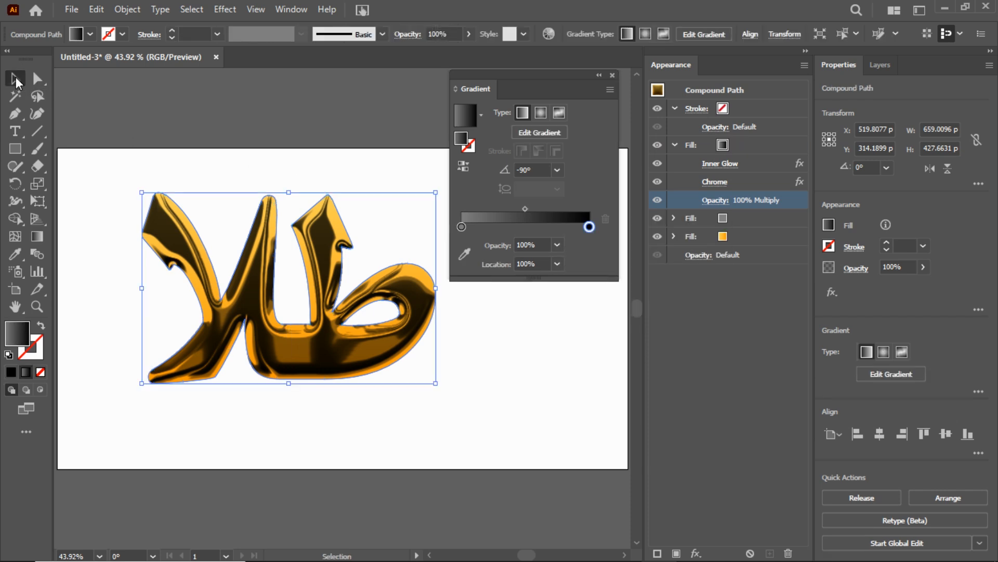
click(713, 202)
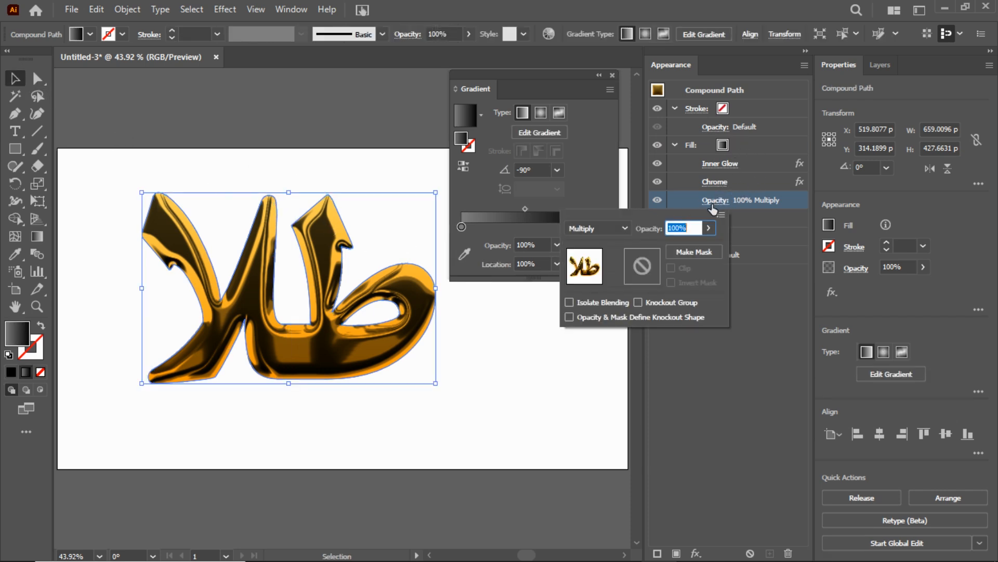
click(607, 230)
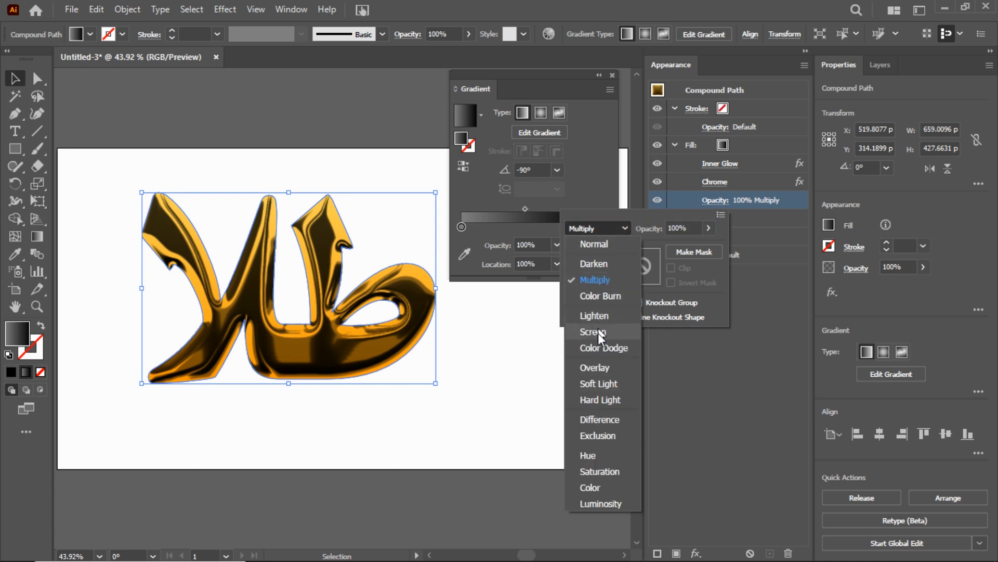
click(598, 366)
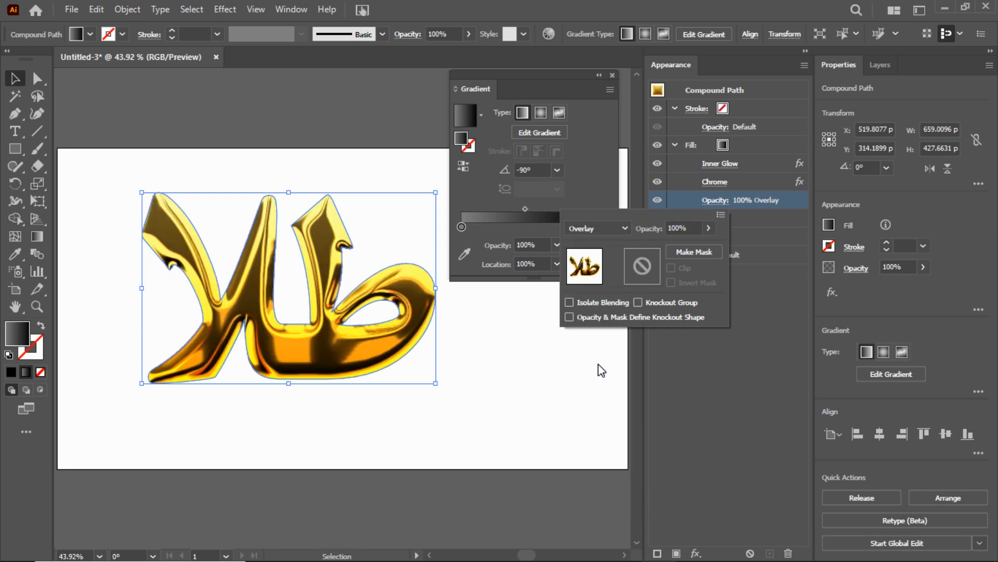
click(679, 143)
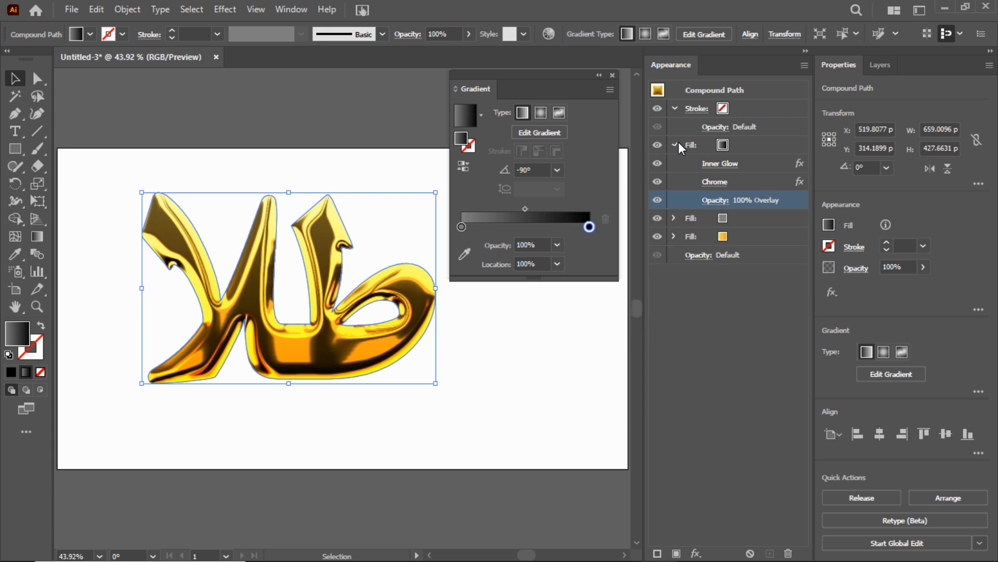
Duplicate the grey-to-black Overlay fill above the existing fills, keeping its gradient colours
click(676, 144)
click(746, 145)
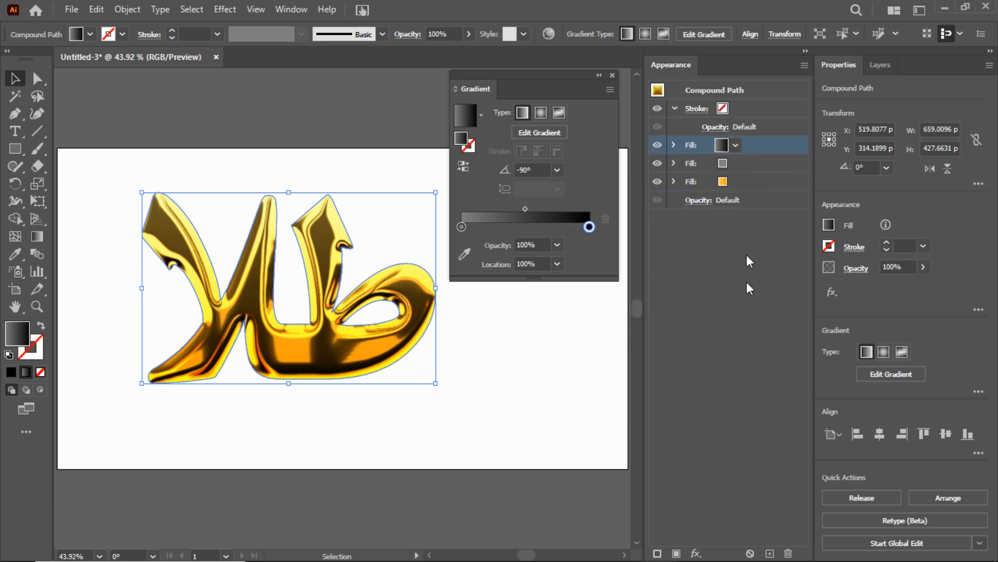
click(769, 553)
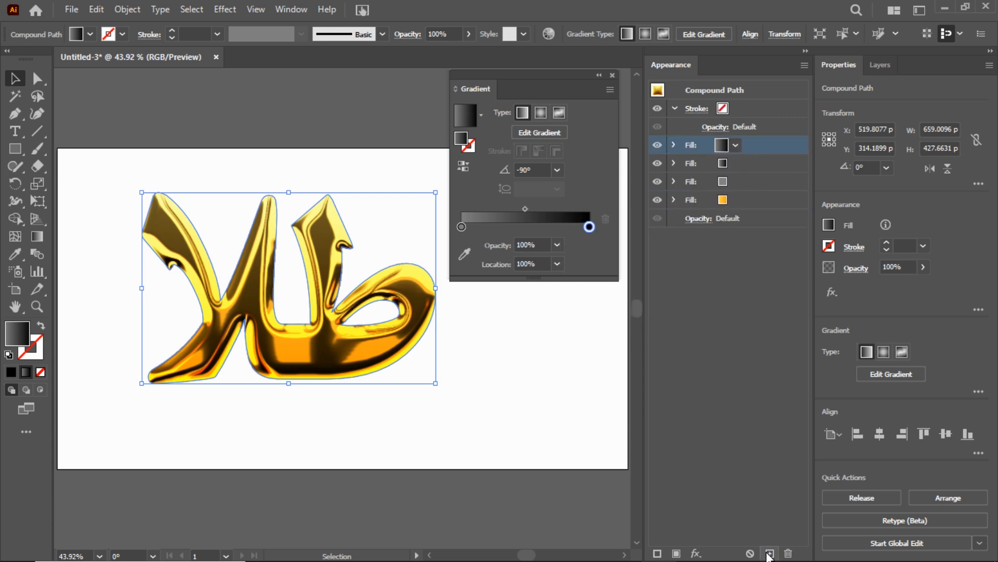
click(737, 146)
key(Escape)
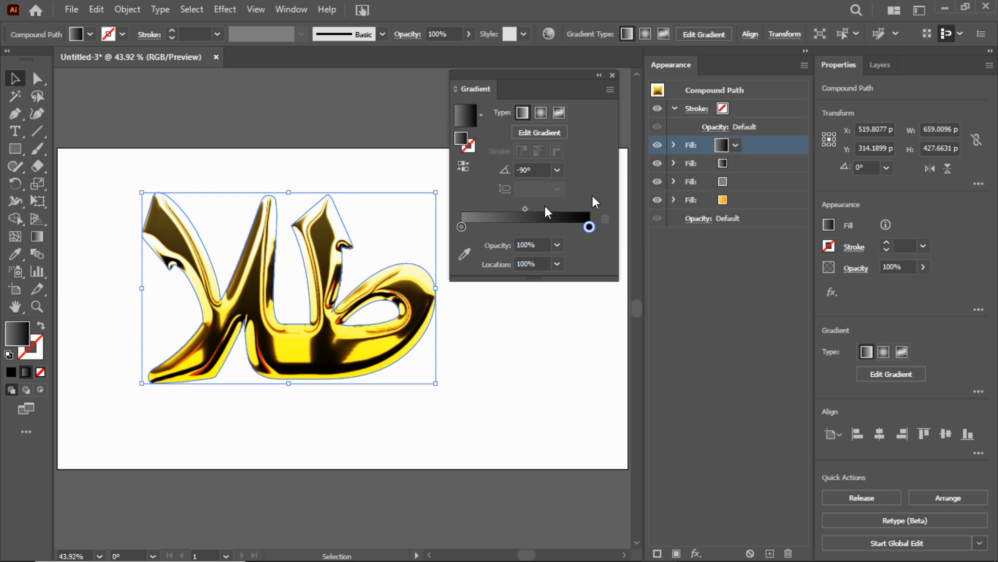
Recolour the start stop of the top fill's gradient to light grey, CCCCCC
click(40, 232)
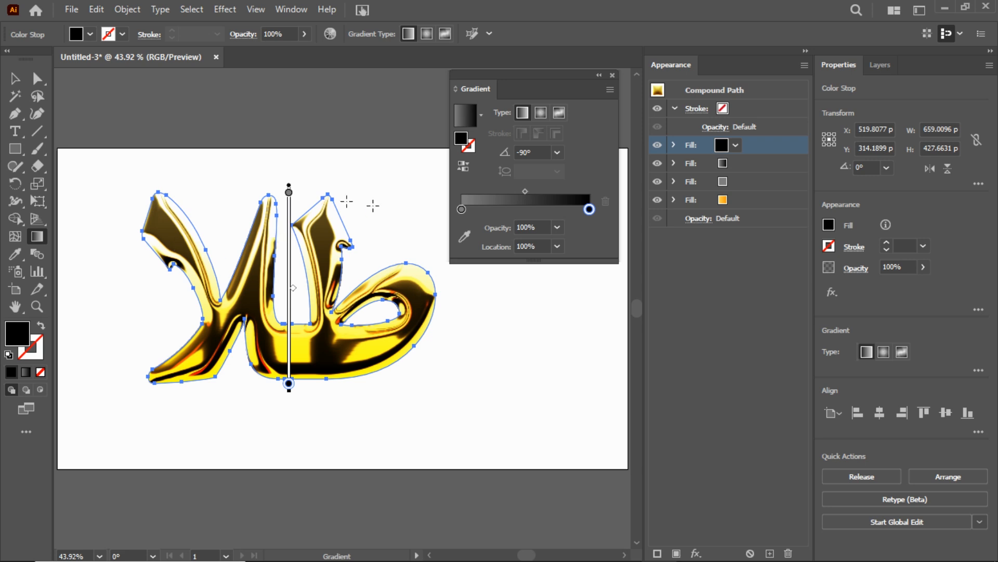
click(461, 211)
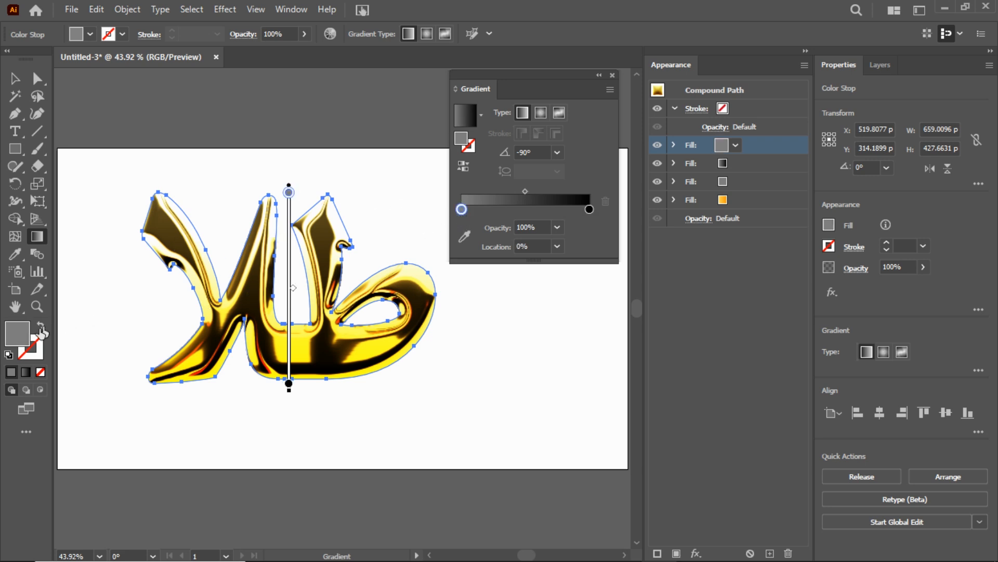
double_click(25, 338)
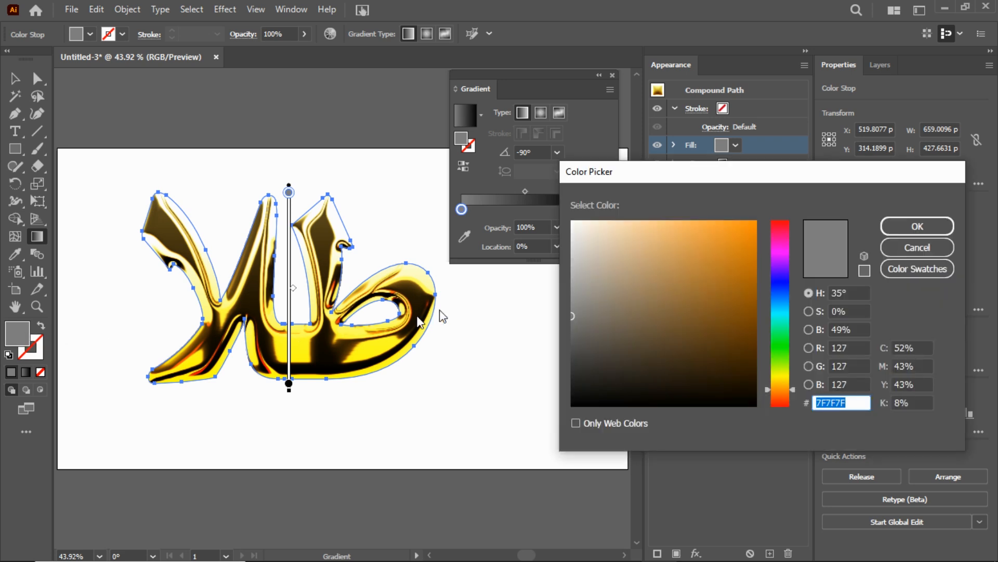
click(569, 258)
drag(568, 258, 557, 257)
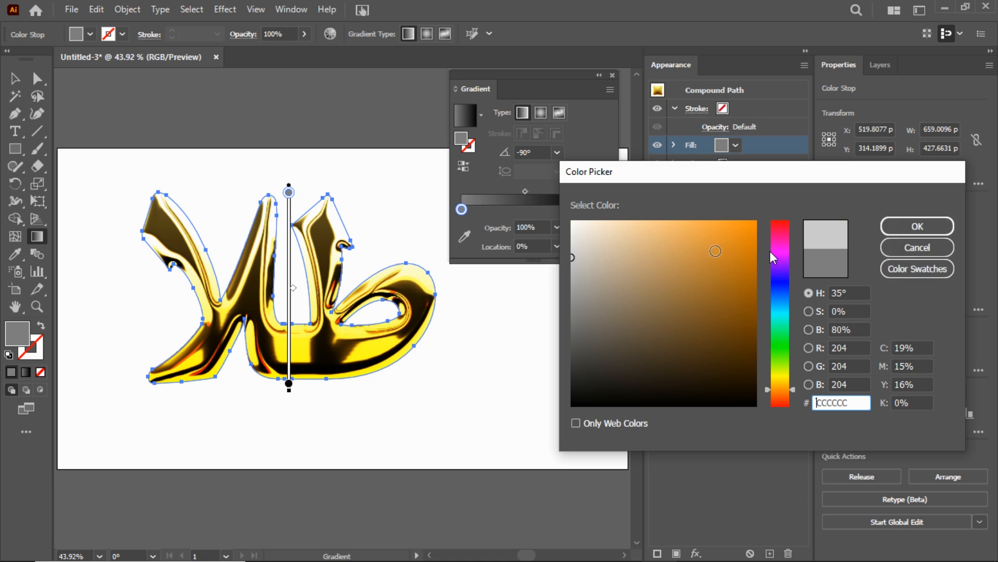
click(909, 231)
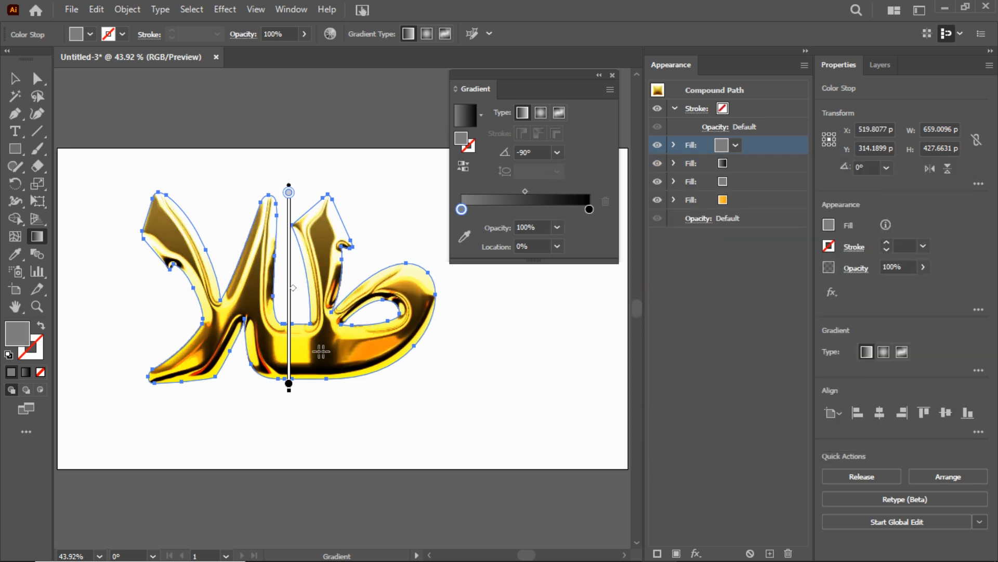
Recolour the black end stop of the top fill's gradient to dark grey, 2D2D2D
click(289, 385)
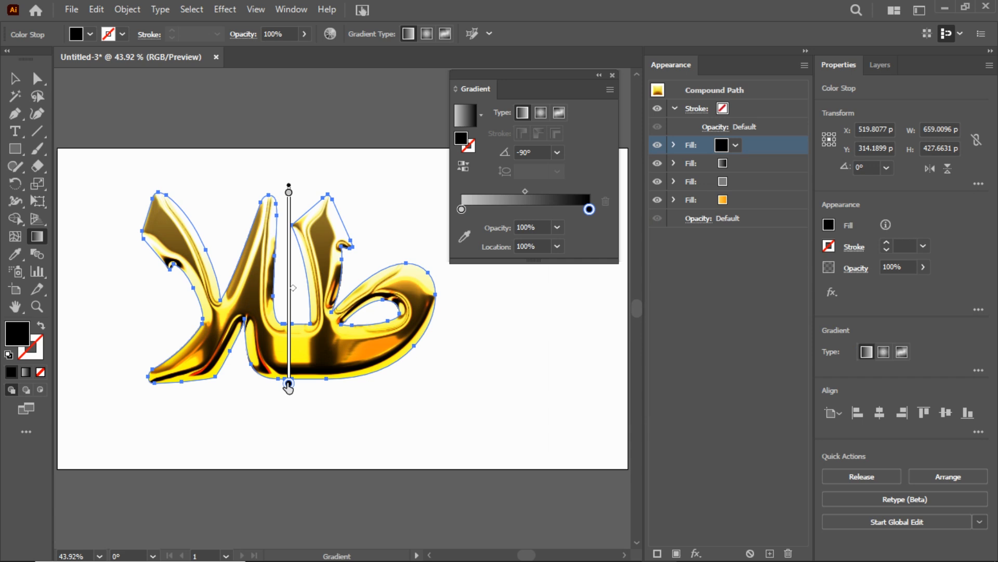
double_click(19, 344)
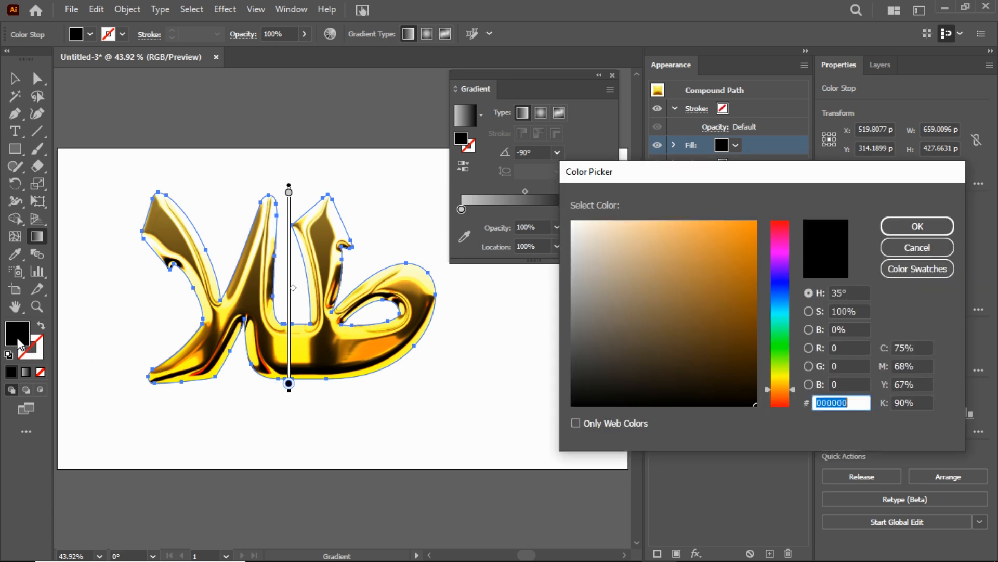
drag(580, 365, 554, 373)
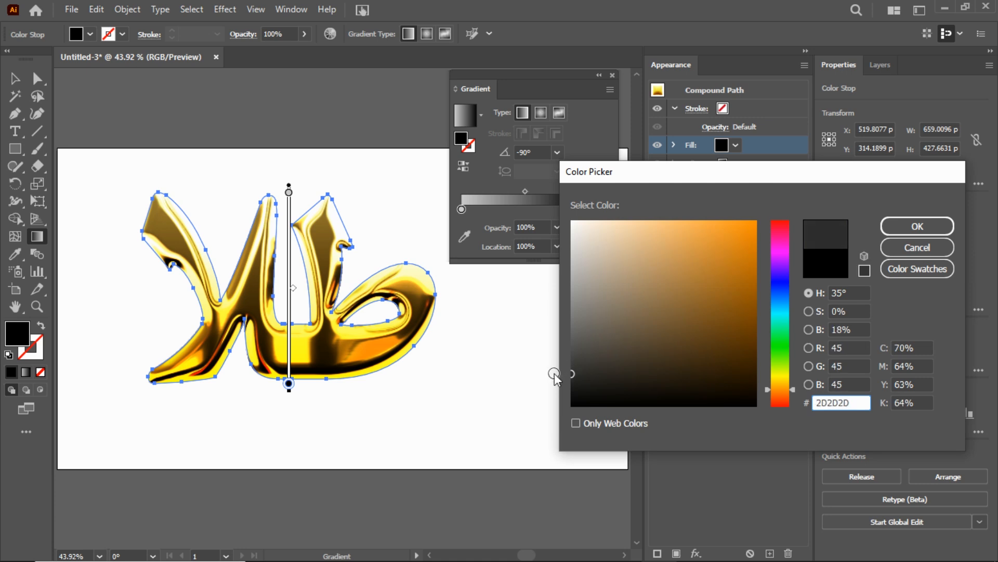
click(911, 229)
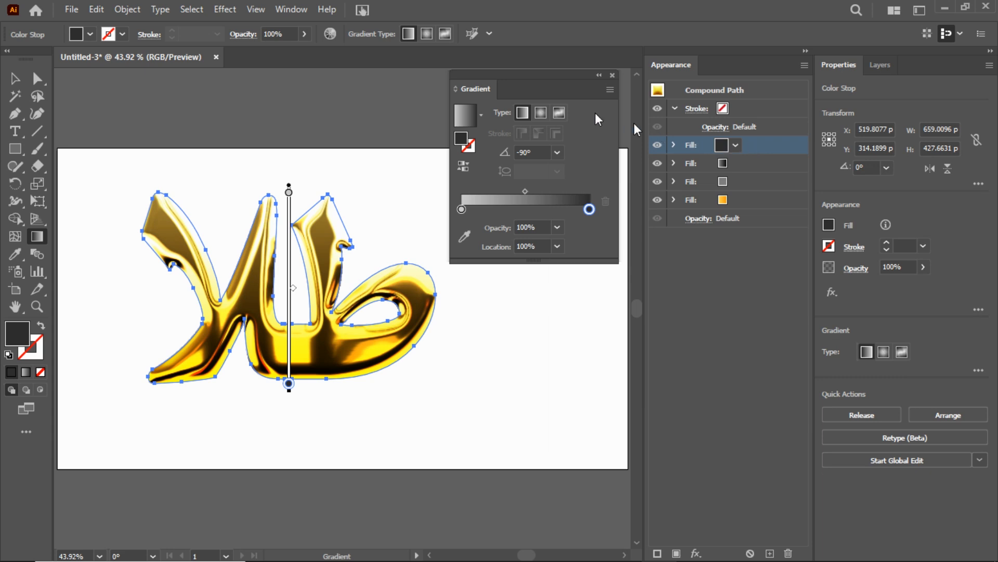
Apply an Offset Path effect to the top fill with a -9 px offset and Round joins
click(225, 10)
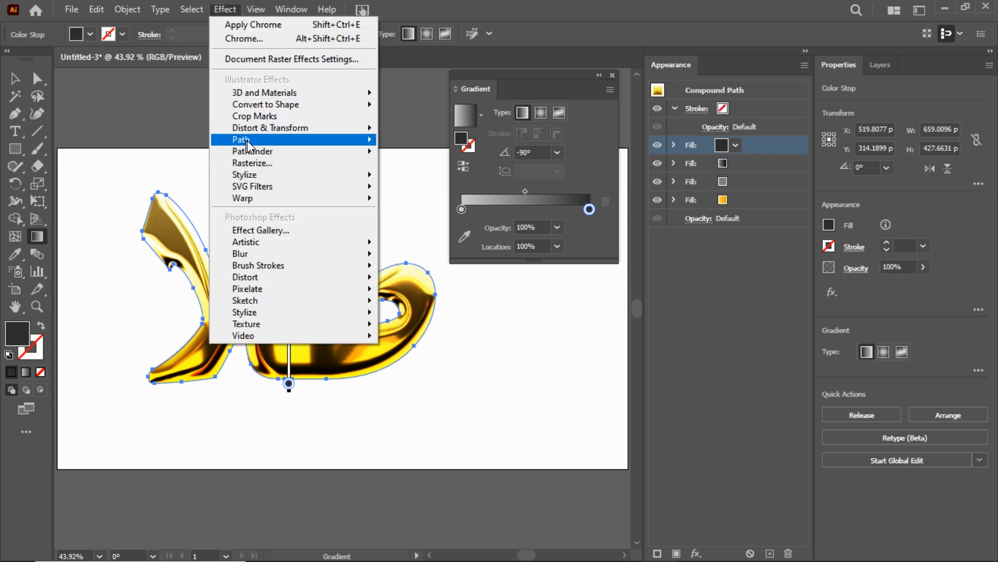
mouse_move(285, 143)
click(410, 150)
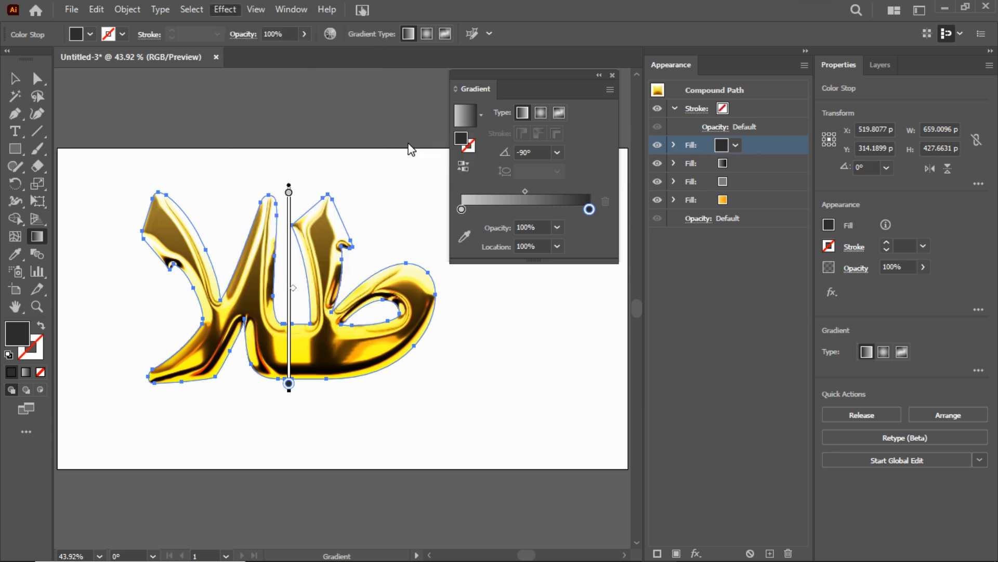
click(635, 234)
double_click(635, 234)
text(-)
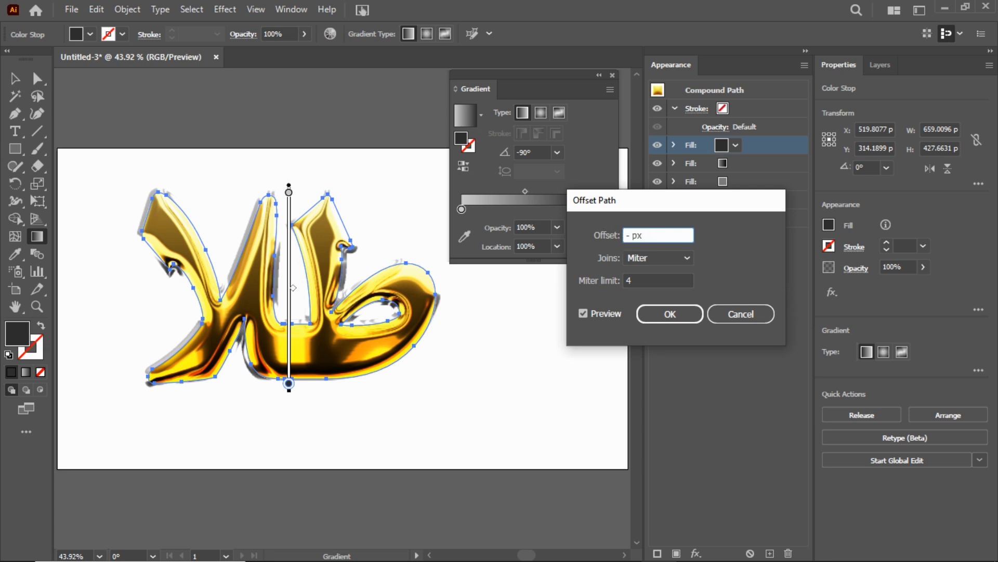
text(9)
click(659, 256)
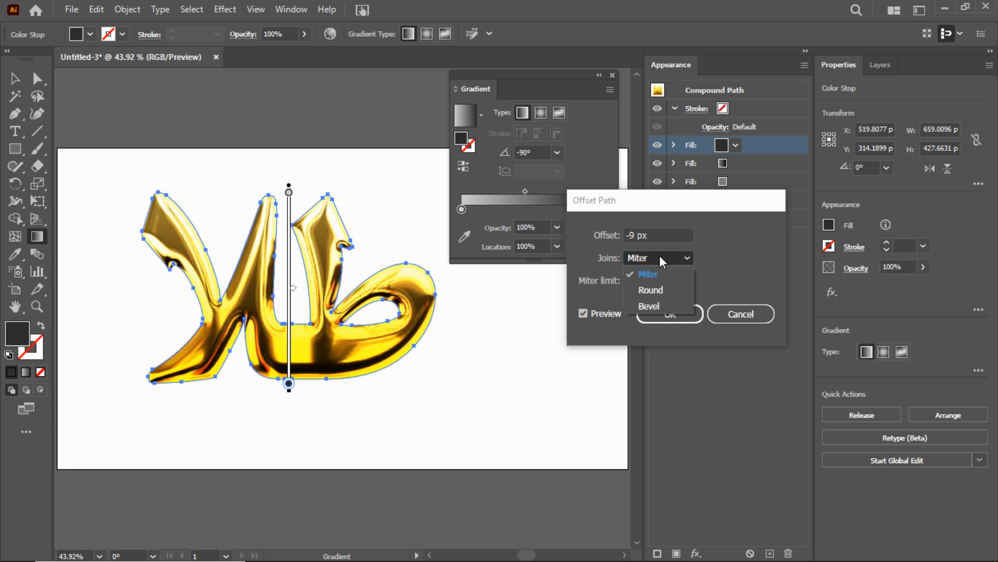
click(653, 289)
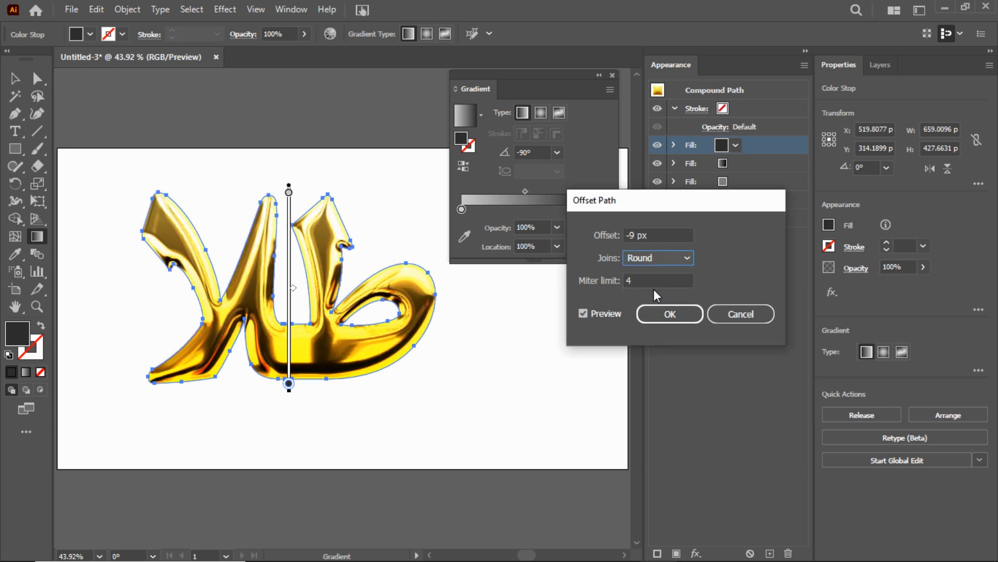
click(659, 314)
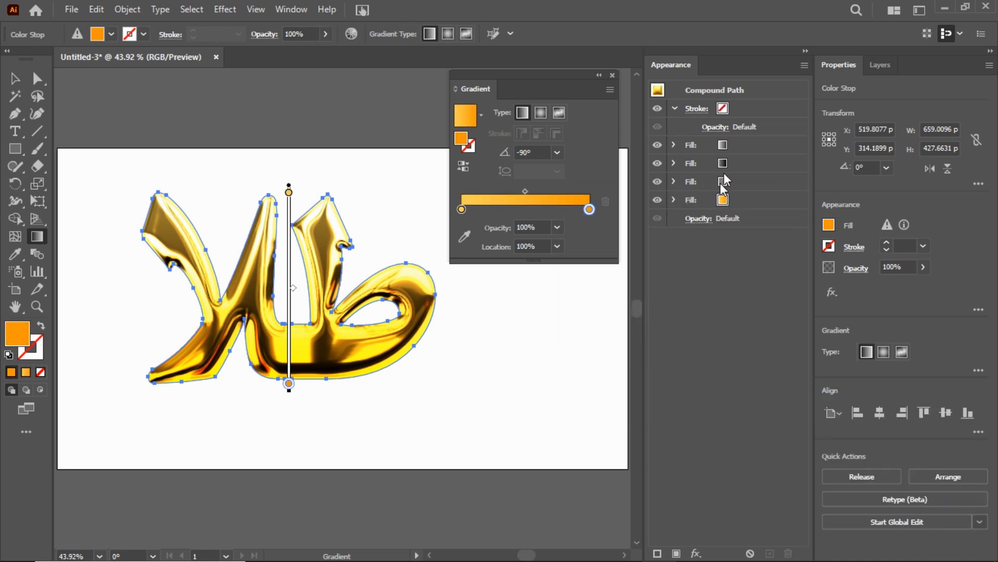
Apply a Gaussian Blur effect with a 10-pixel radius to the top fill
click(749, 136)
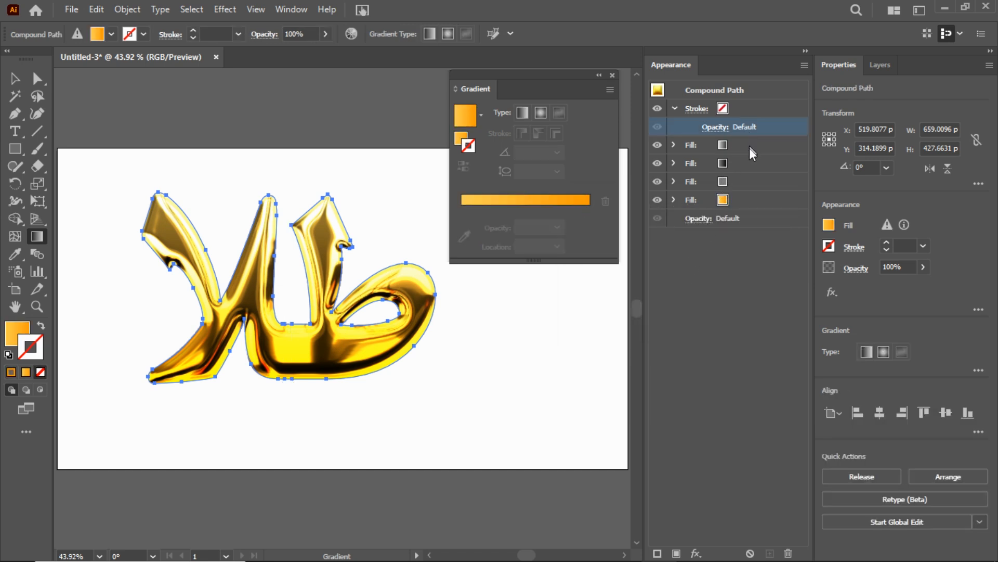
click(750, 146)
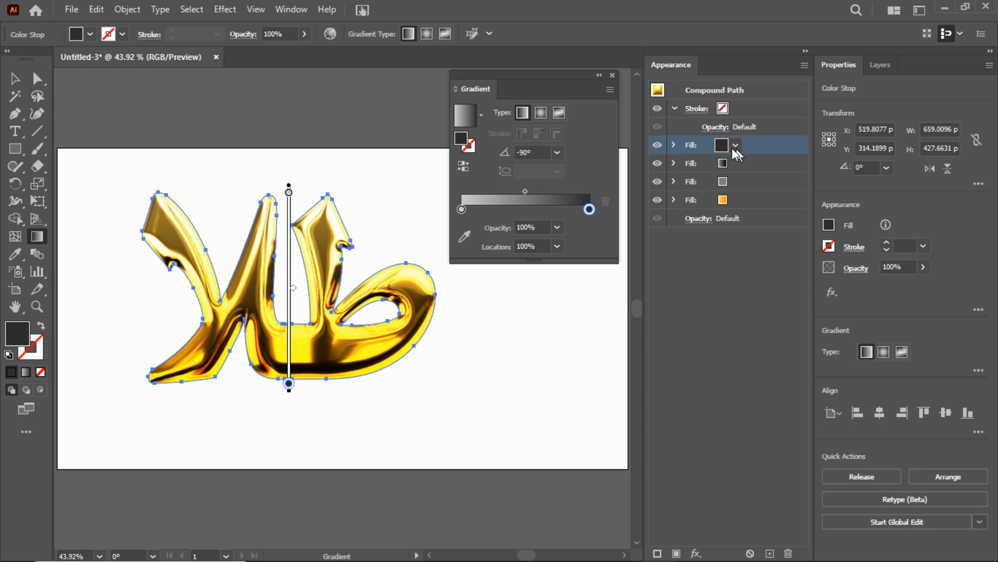
click(220, 12)
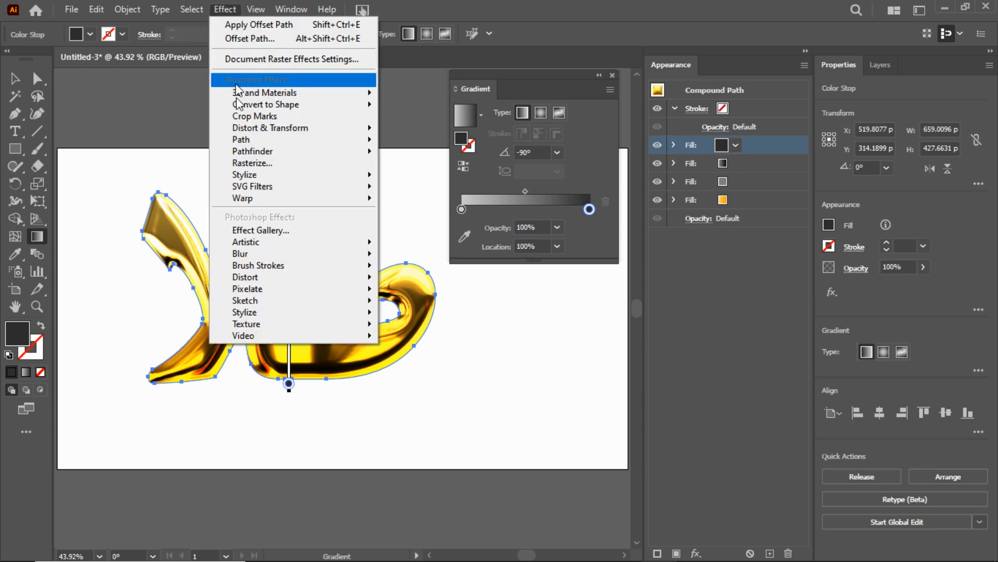
mouse_move(276, 255)
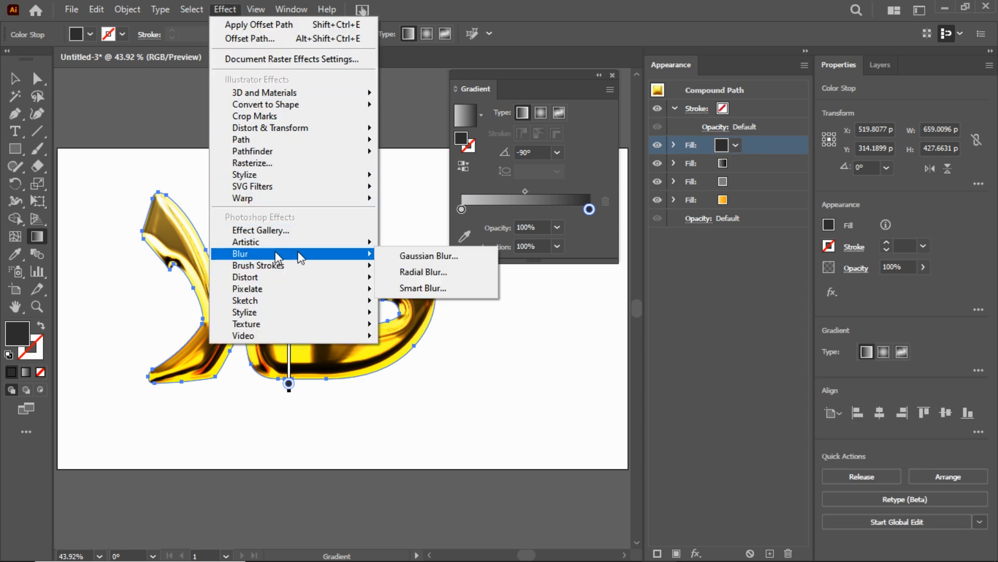
click(412, 260)
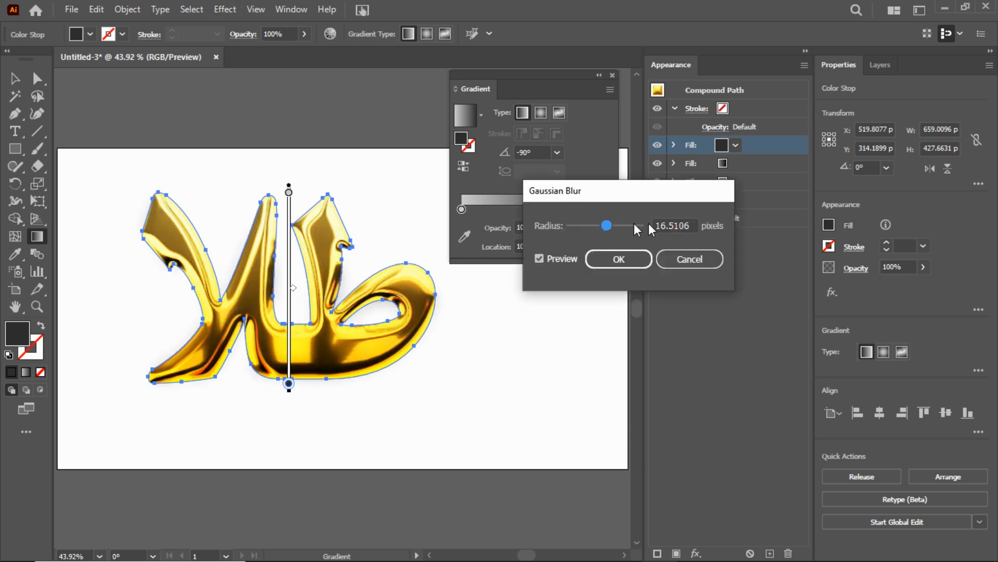
drag(692, 226, 651, 234)
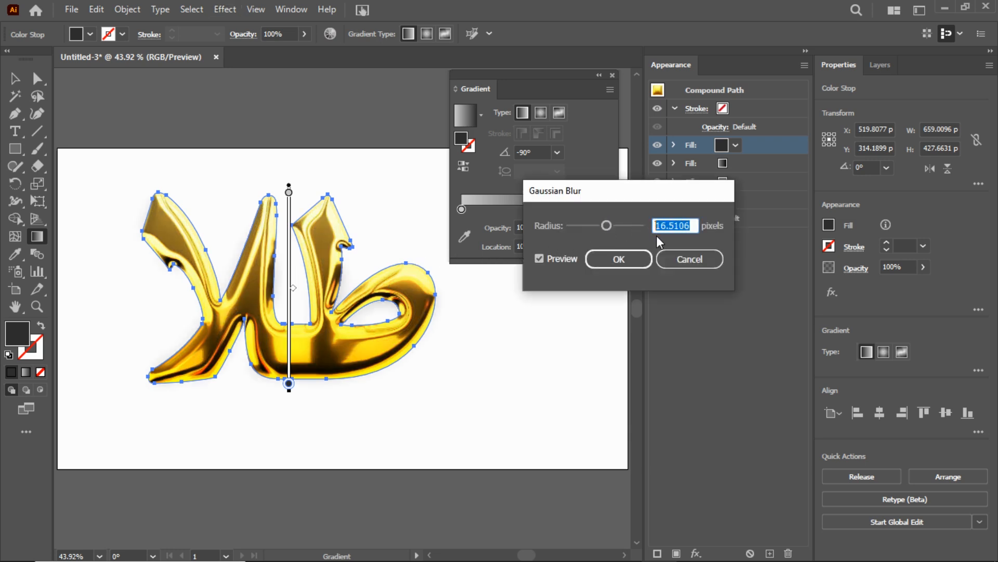
text(10)
click(624, 256)
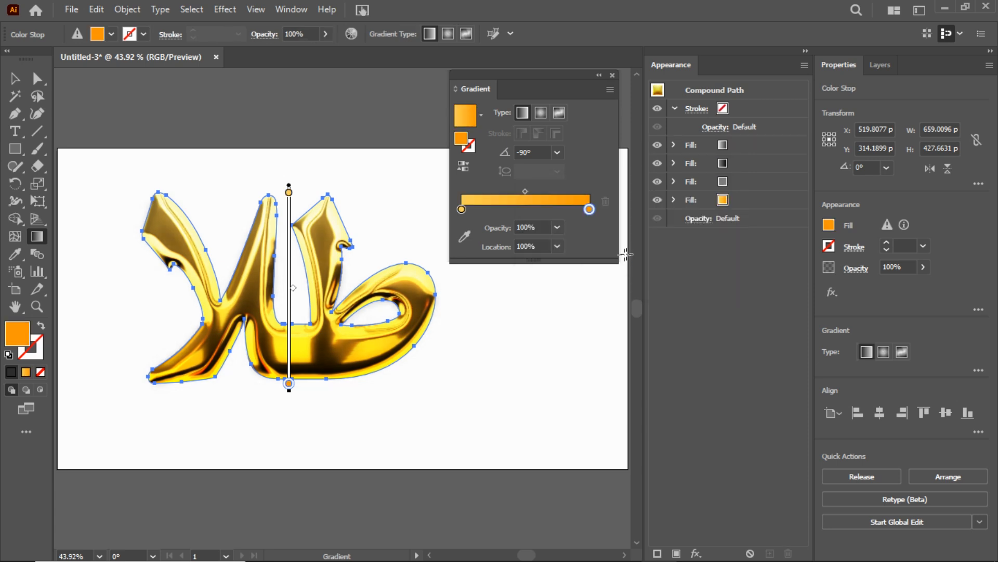
Return to the Selection tool and set the top fill's blend mode to Color Dodge
click(752, 148)
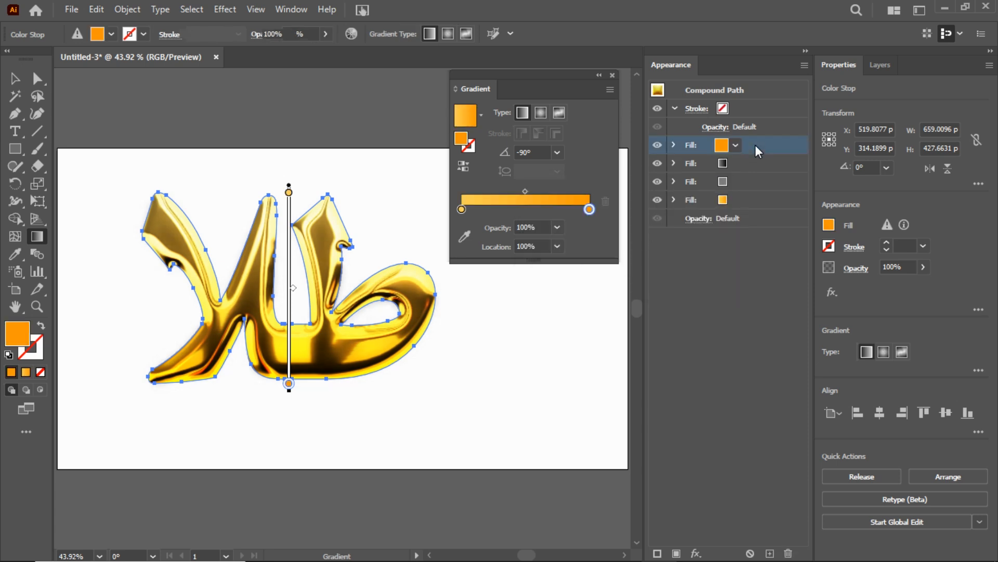
click(673, 145)
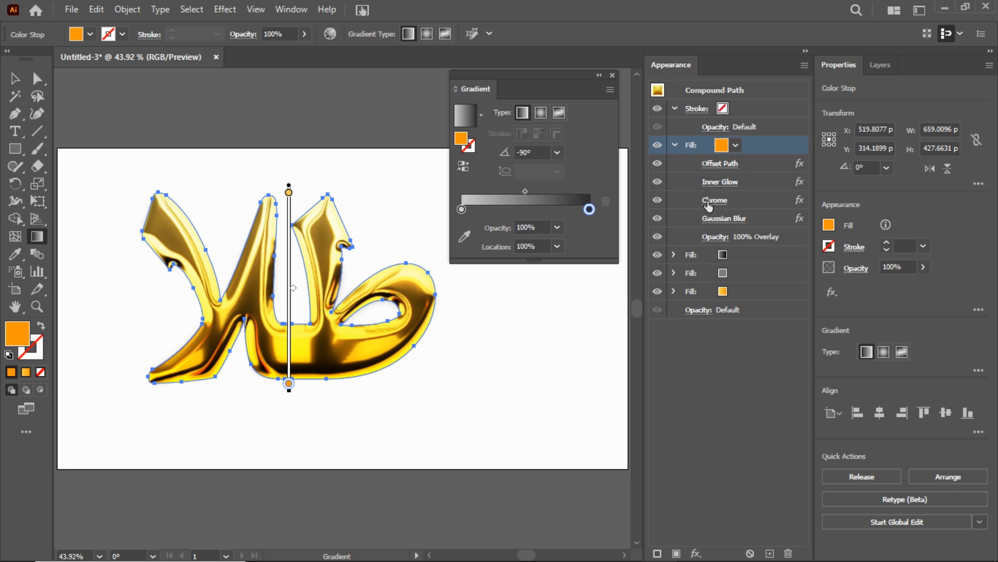
click(715, 236)
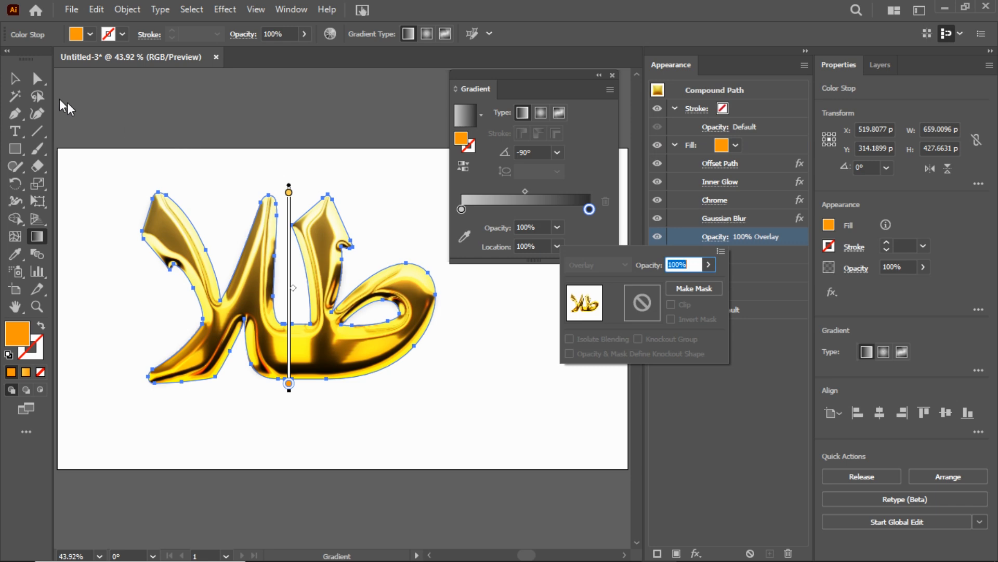
click(15, 79)
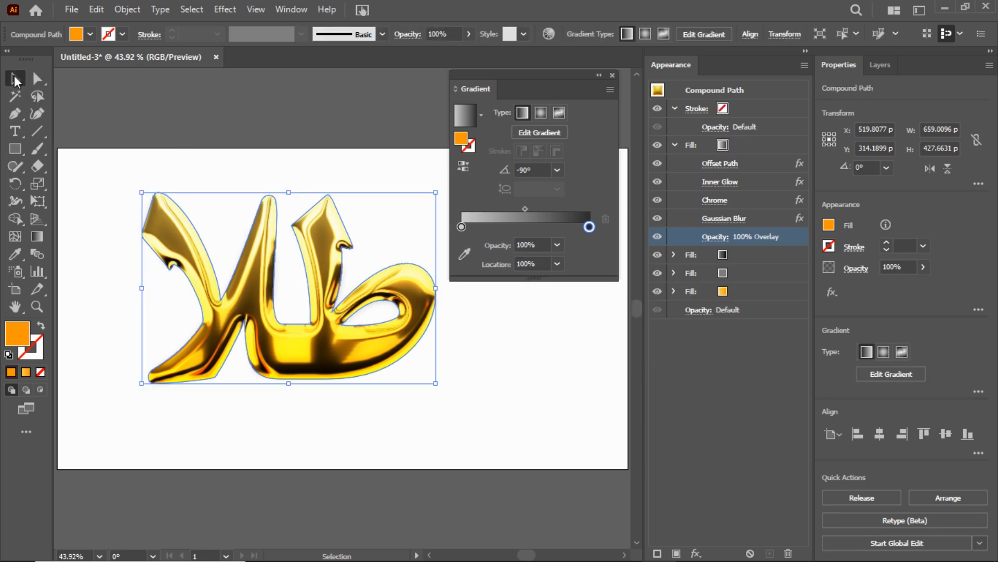
click(757, 145)
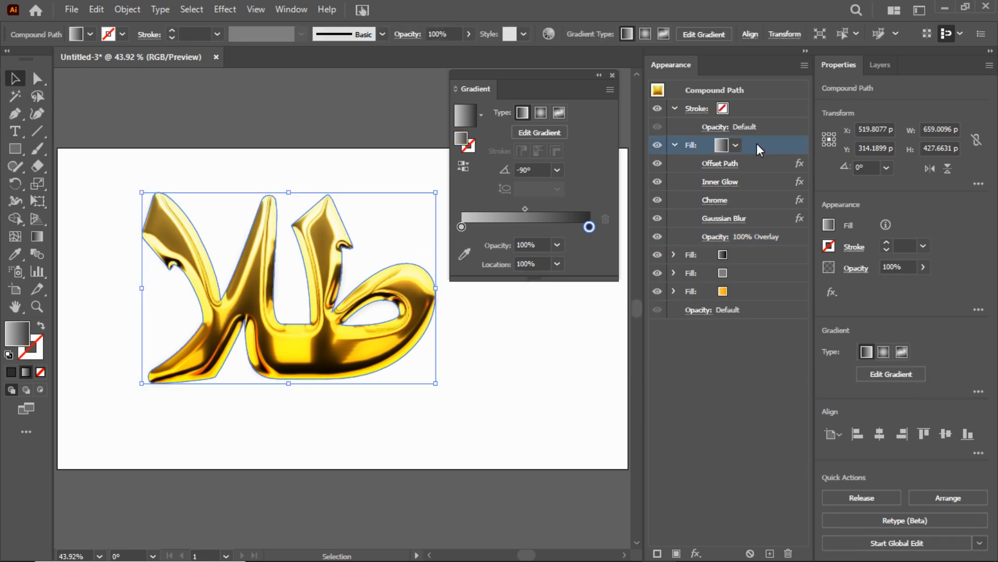
click(716, 237)
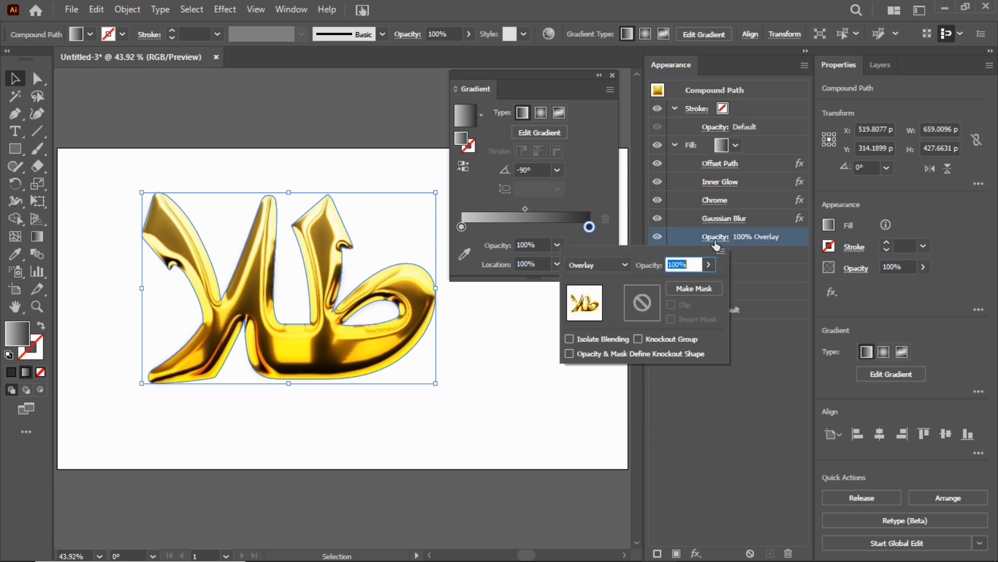
click(621, 266)
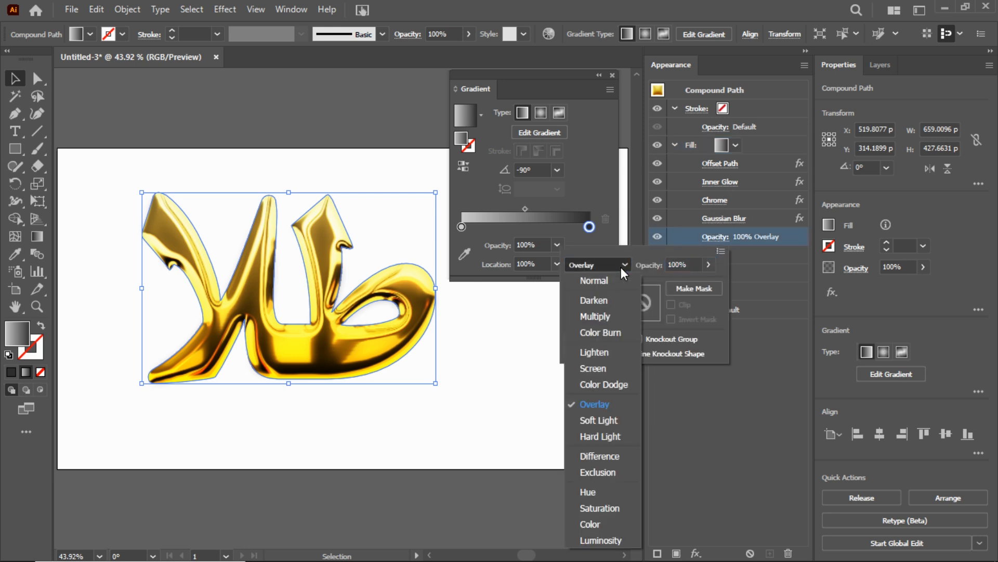
click(603, 383)
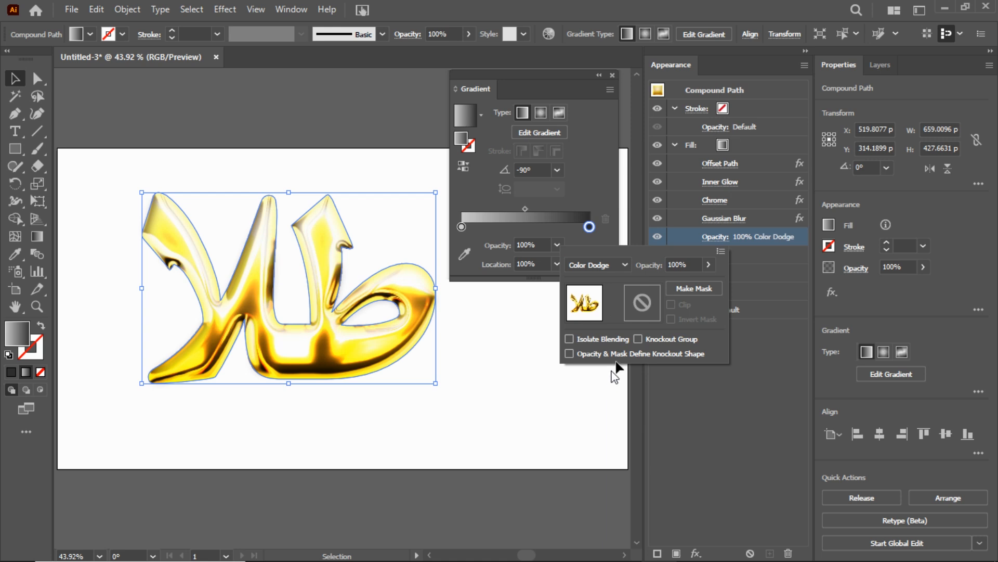
Lower the top Color Dodge fill's opacity to 25% and collapse its attributes
click(709, 265)
drag(700, 279, 690, 283)
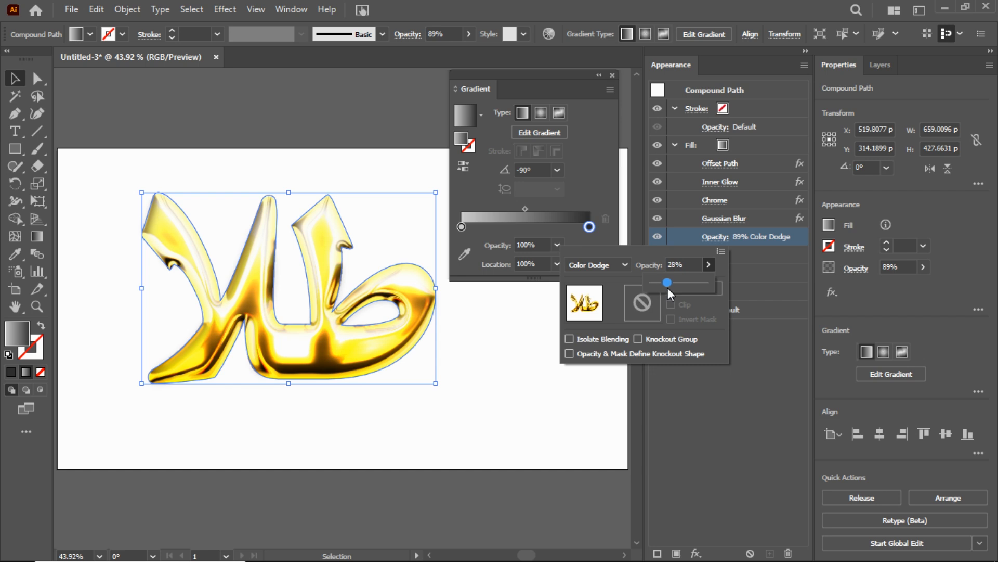
drag(666, 284, 666, 285)
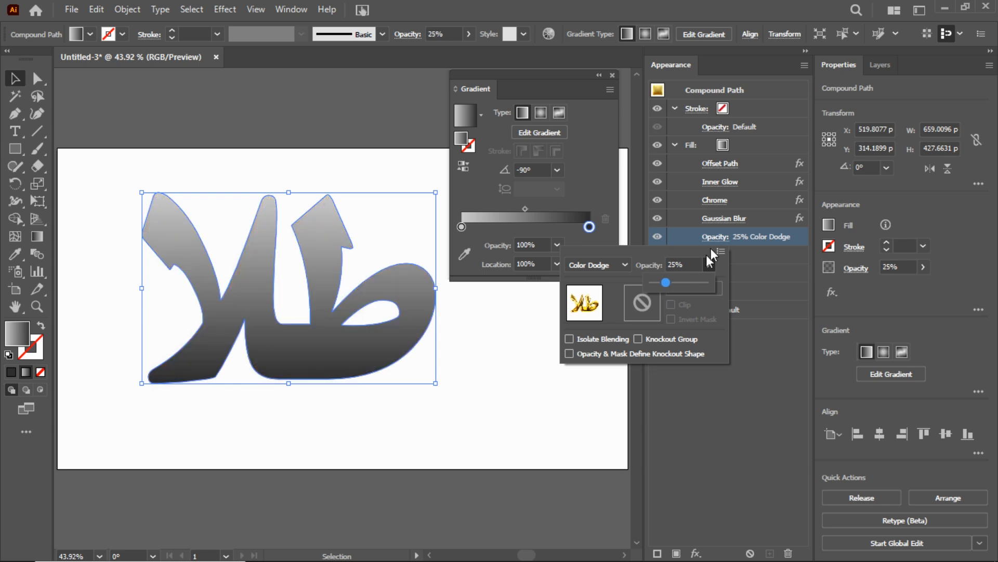
click(770, 145)
click(674, 145)
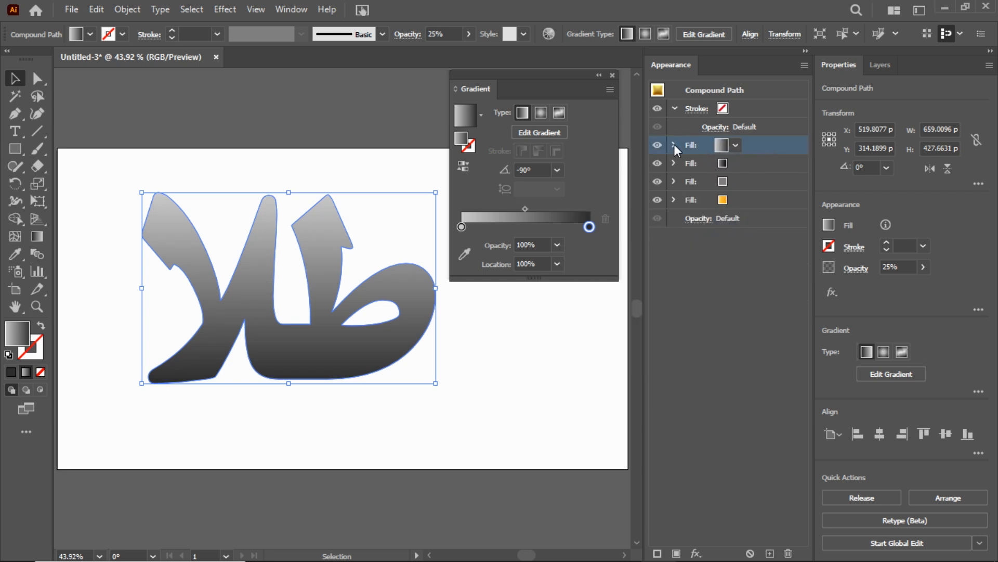
Darken the end colour stop of the bottom gold fill's gradient to a deep orange, RGB 216, 123, 0
click(717, 200)
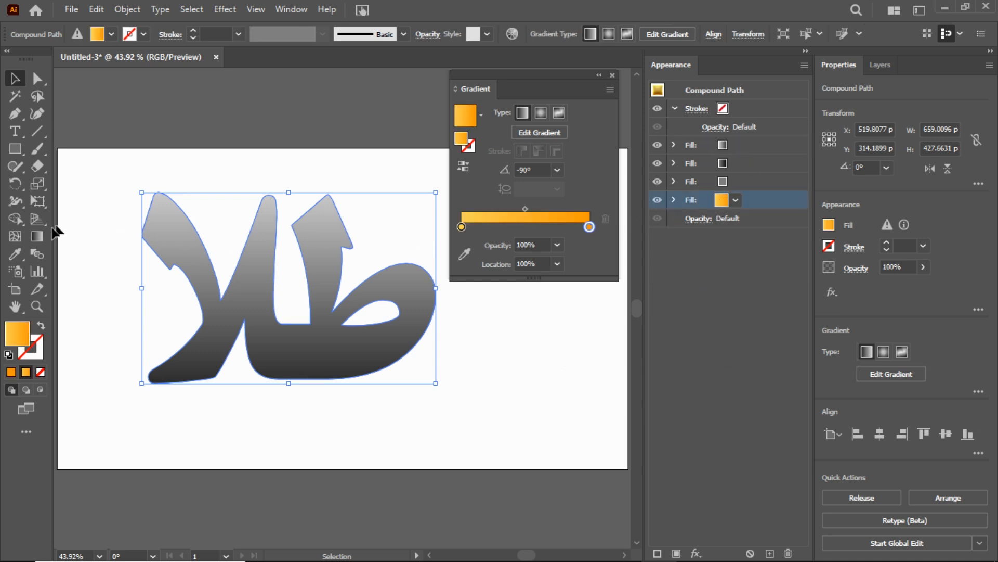
click(40, 241)
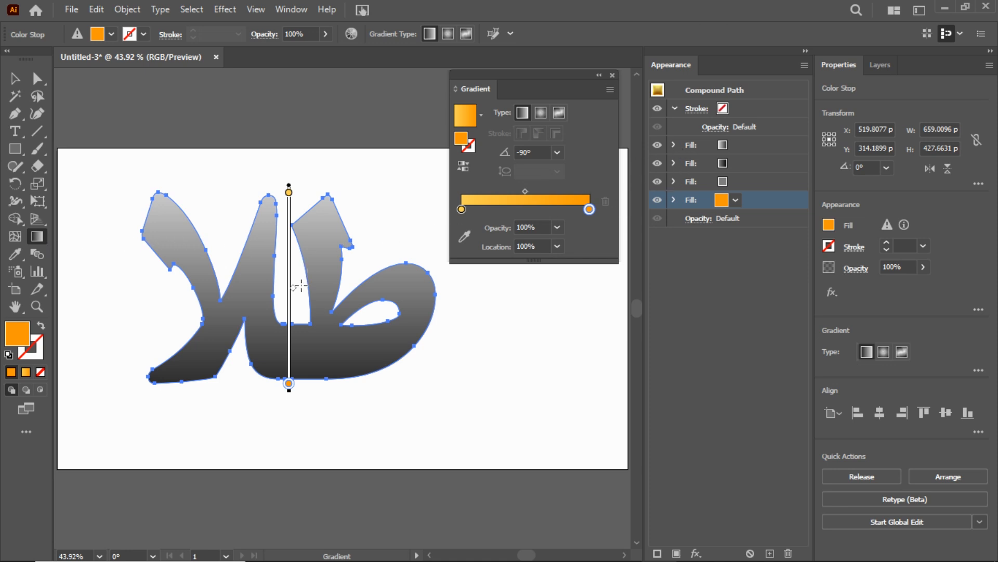
double_click(590, 210)
click(589, 210)
double_click(16, 335)
click(740, 228)
drag(742, 229, 764, 248)
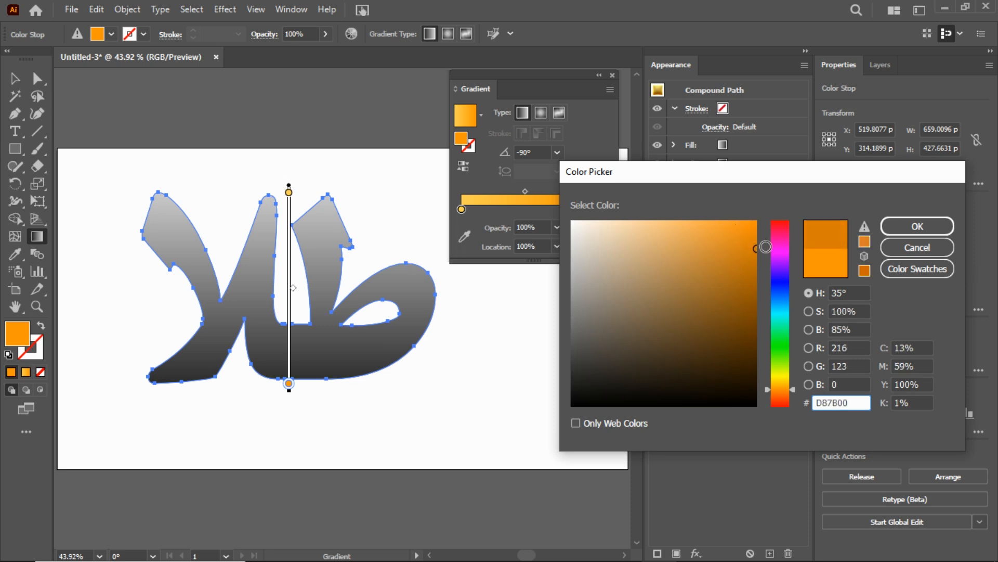
click(896, 228)
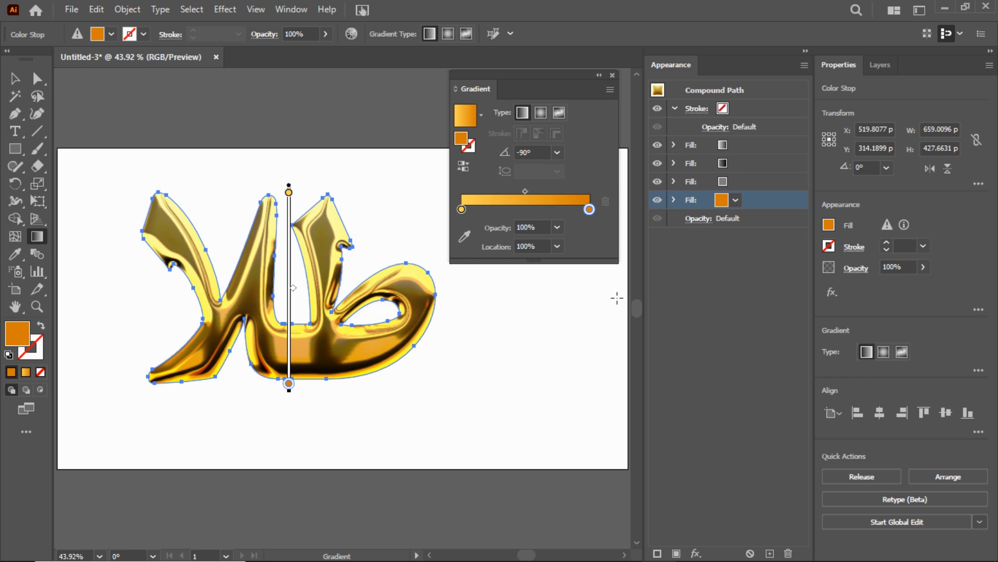
Set the start colour stop of the bottom gold fill's gradient to FFB600
click(462, 210)
double_click(22, 338)
click(723, 223)
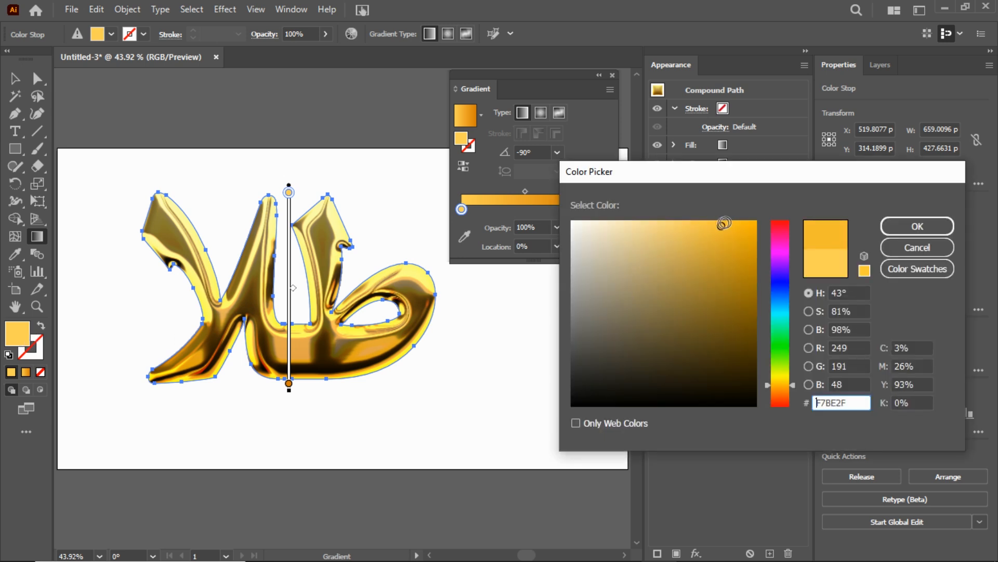
drag(724, 223, 760, 203)
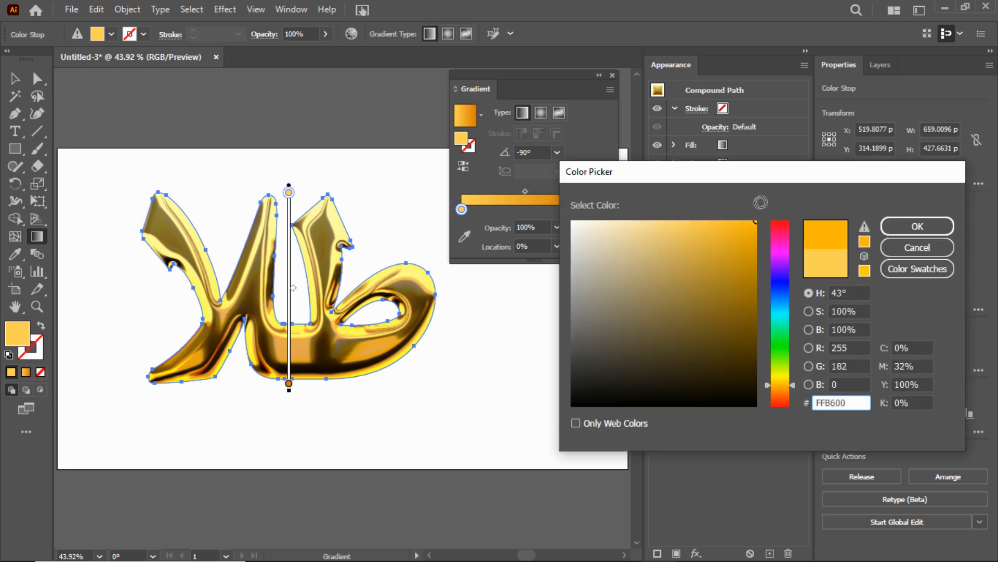
click(913, 228)
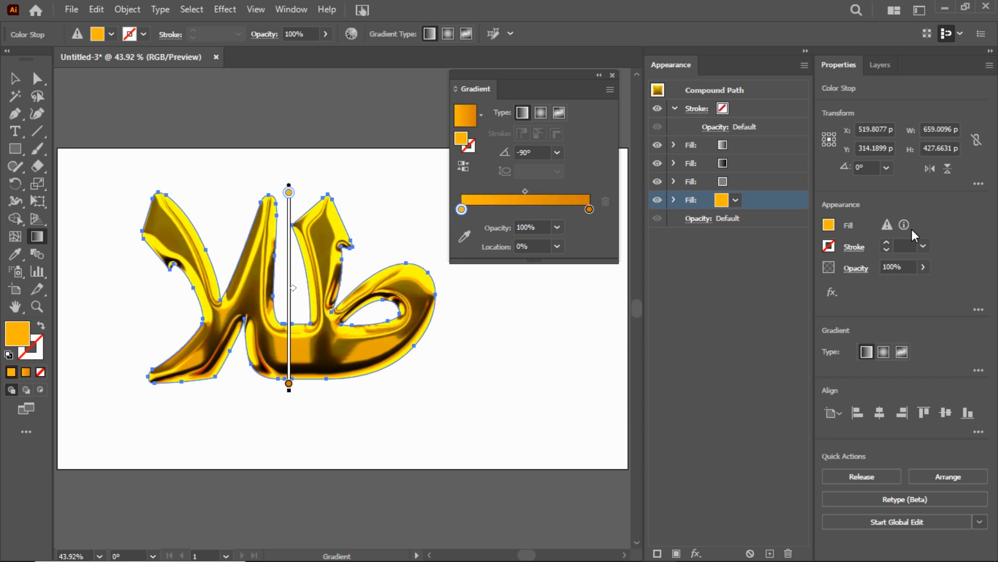
Put away the gradient and appearance settings and fit the whole artboard in view, ending with the Selection tool
click(613, 75)
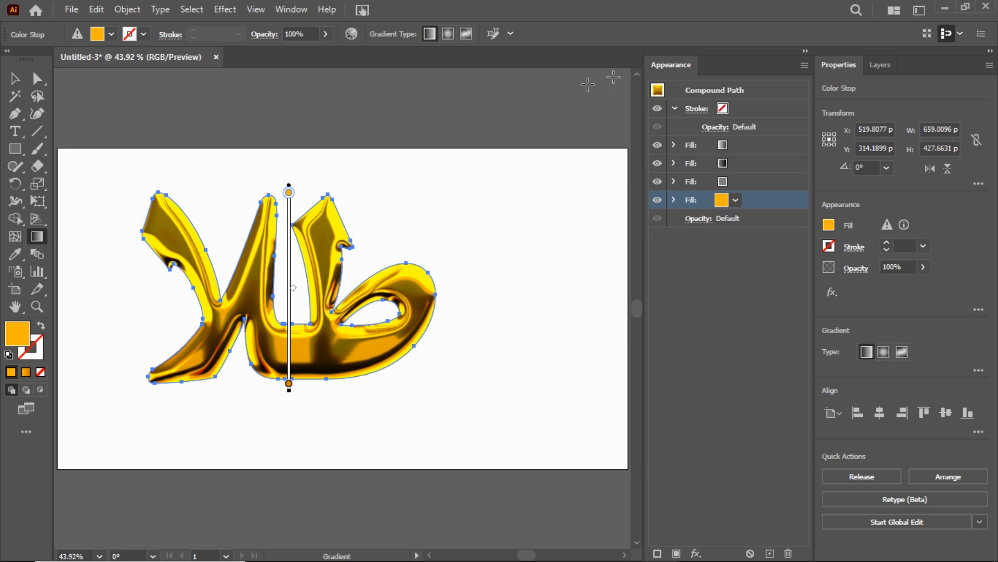
click(13, 79)
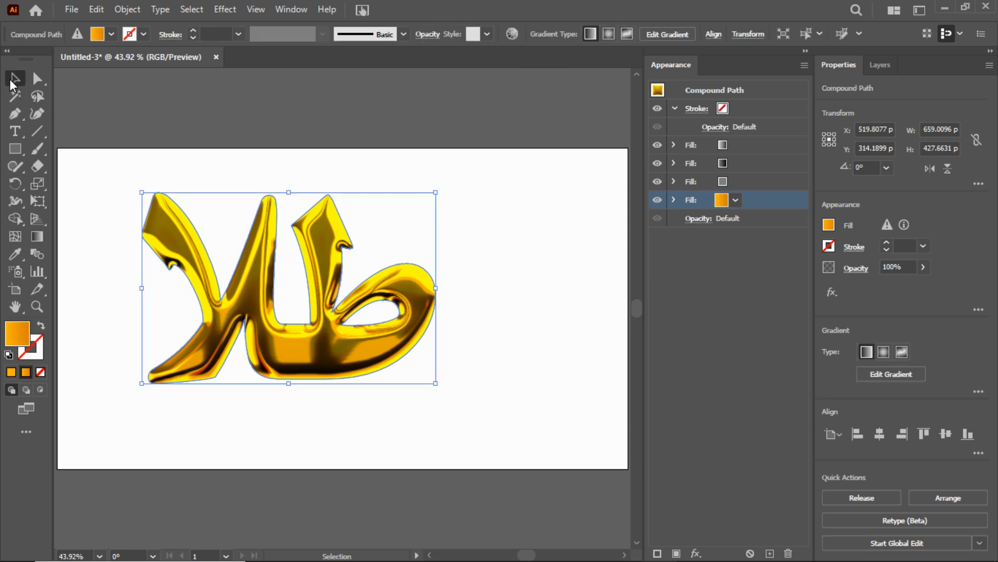
click(805, 50)
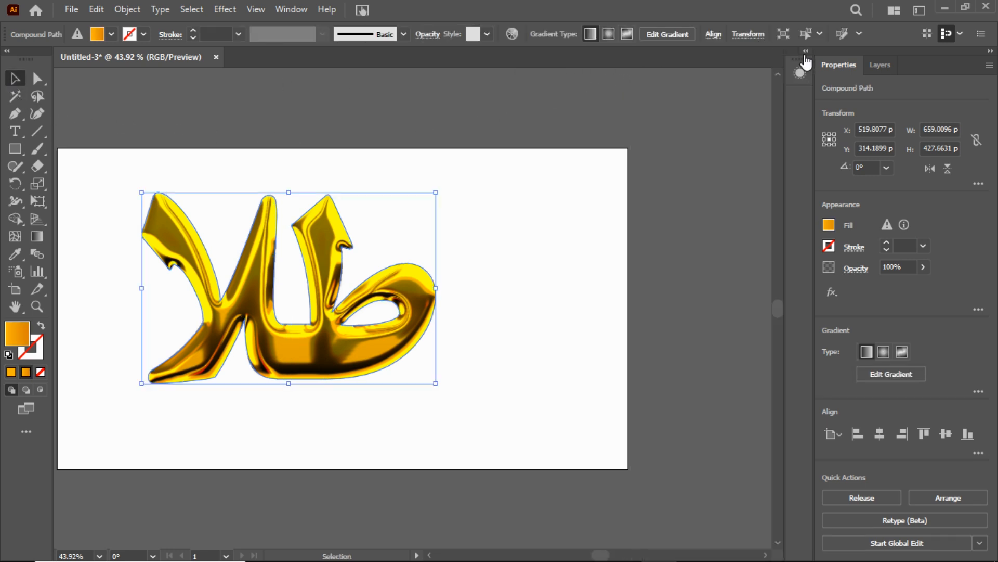
double_click(16, 307)
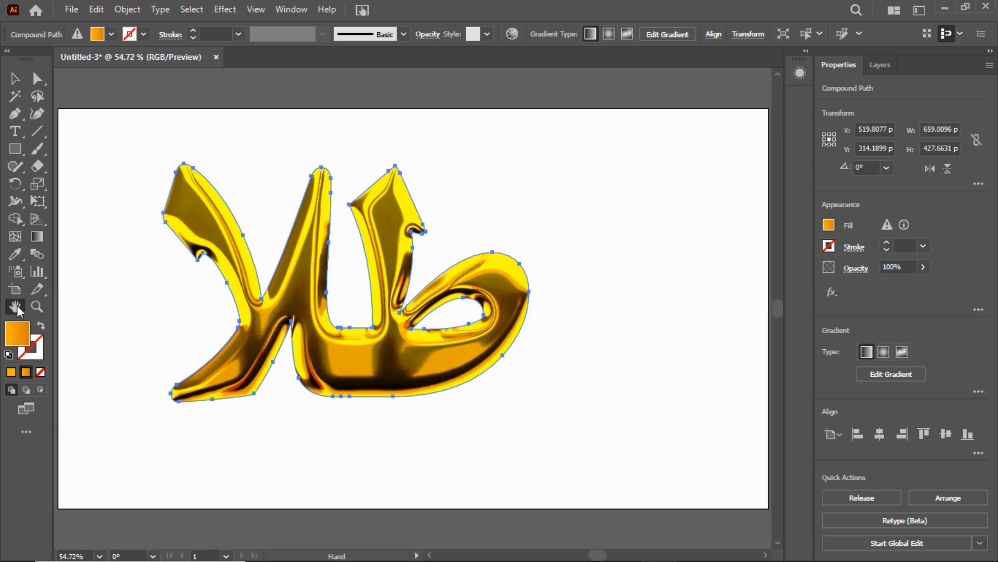
click(15, 78)
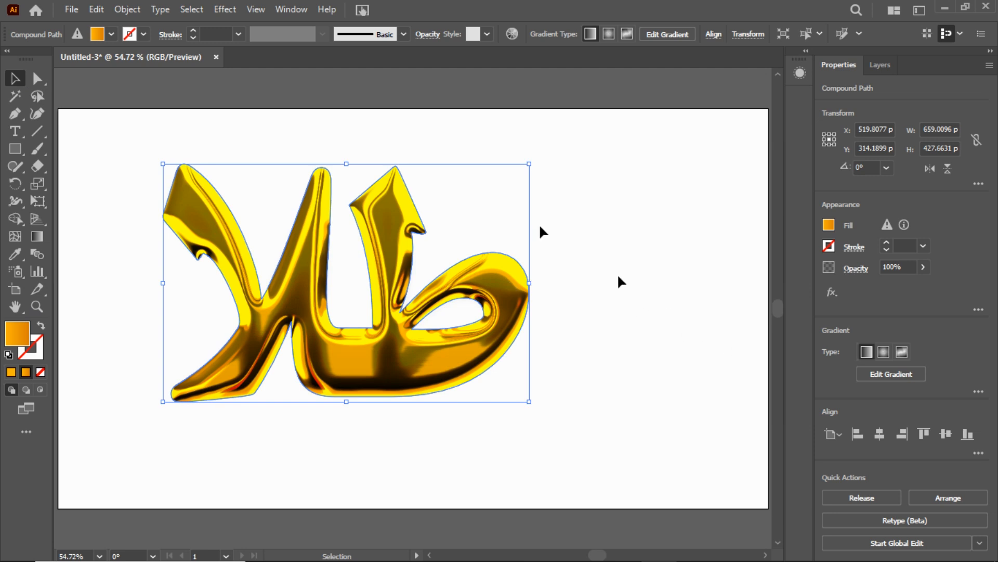
Center the gold word horizontally and vertically on the artboard and scale it down proportionally to about 598 × 388 px
click(291, 10)
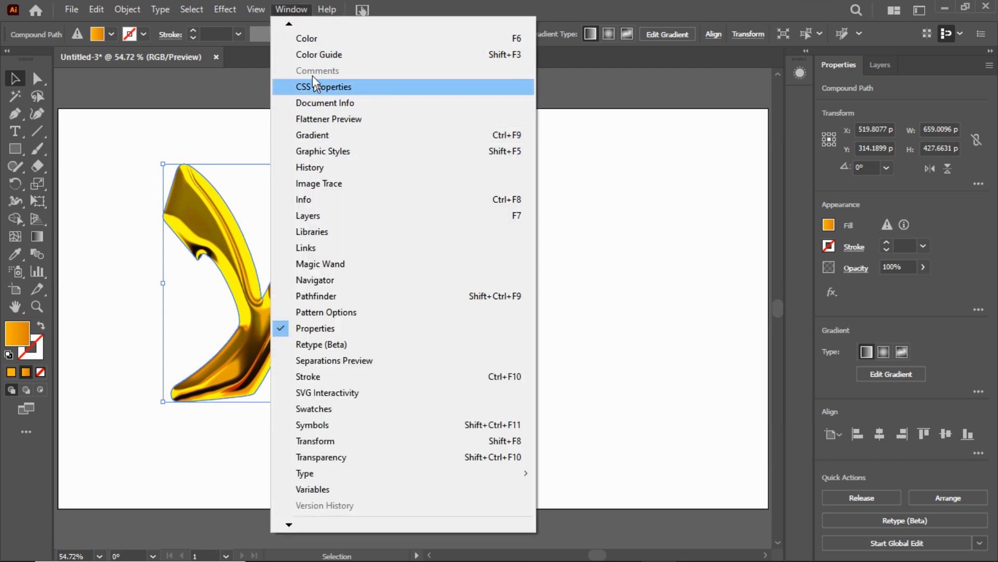
mouse_move(290, 26)
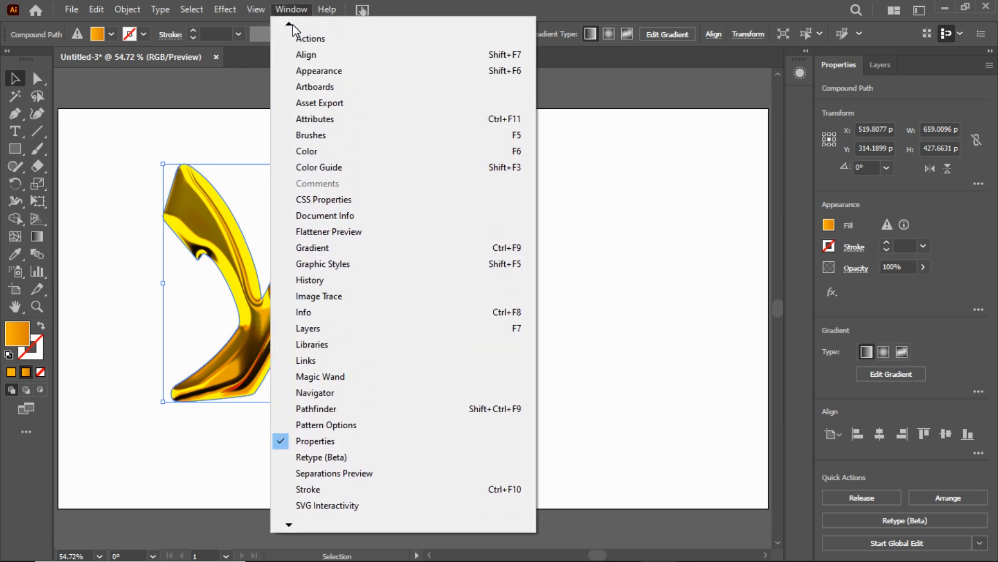
click(304, 149)
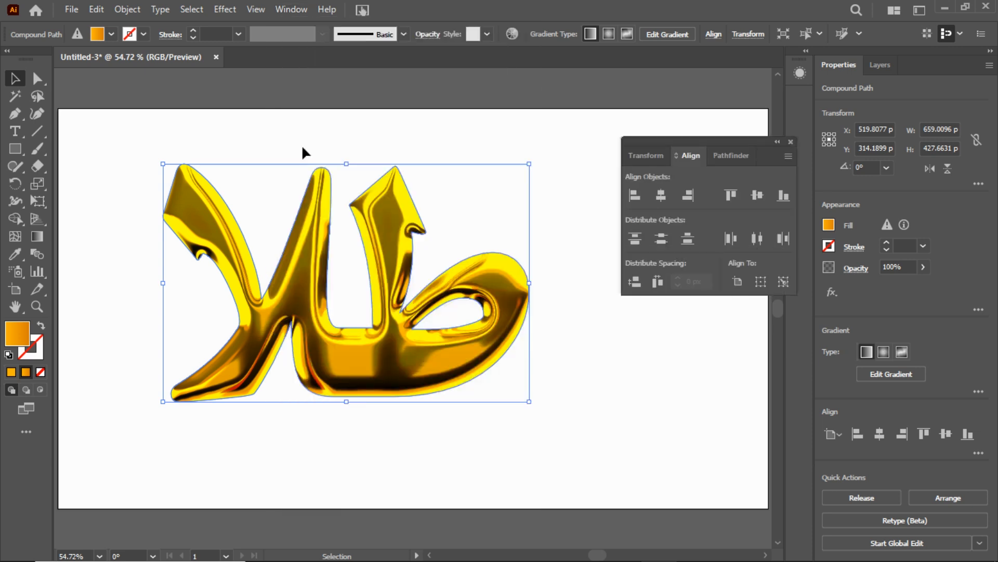
click(657, 198)
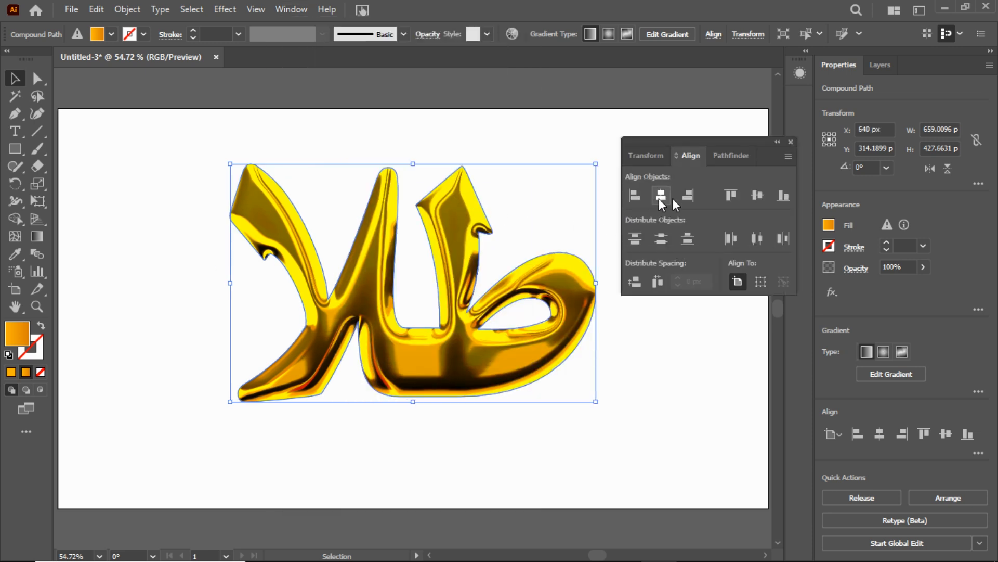
click(757, 202)
click(791, 142)
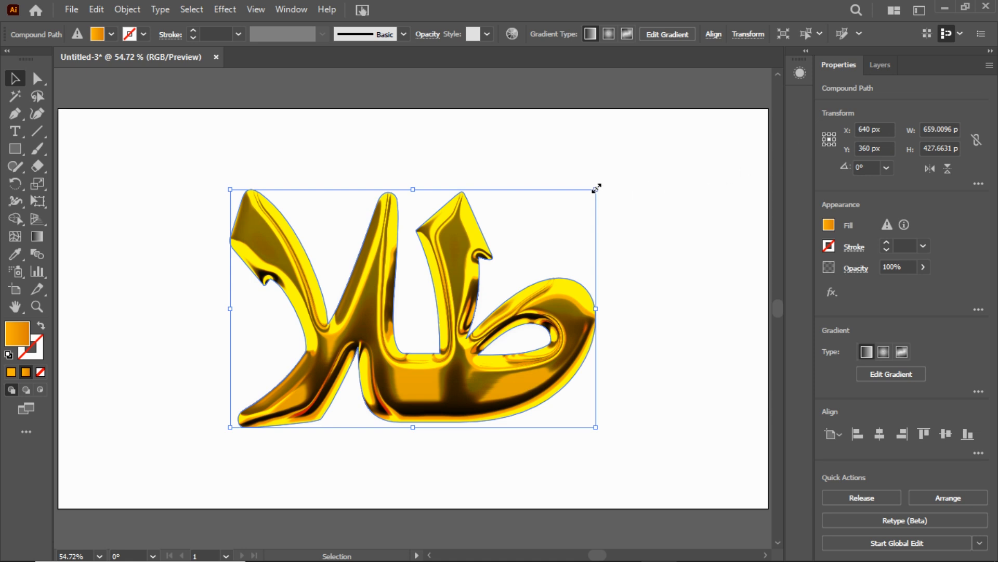
drag(594, 190, 580, 201)
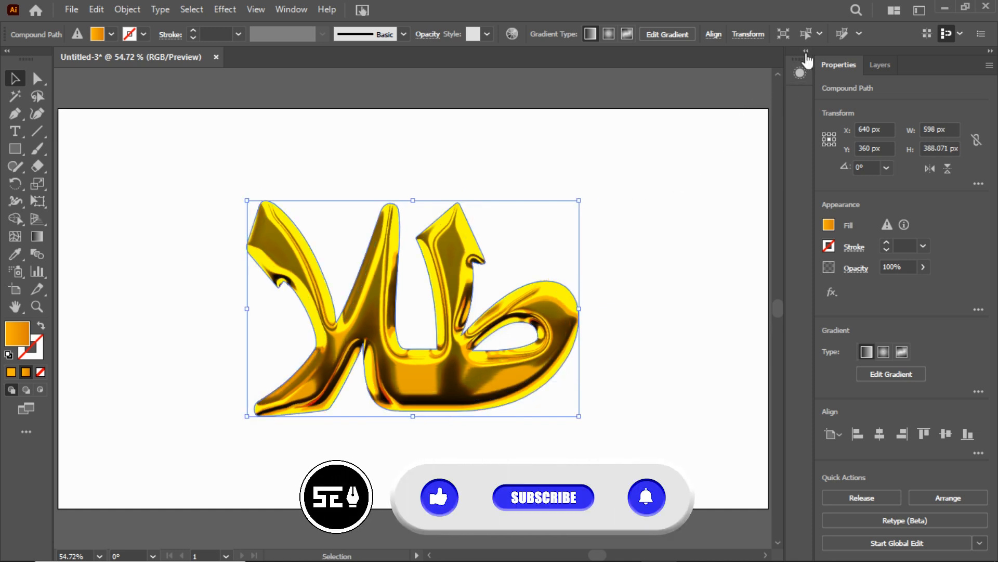
Reopen the appearance attributes, enlarge their list and add another gold gradient fill at the bottom of the stack
click(801, 72)
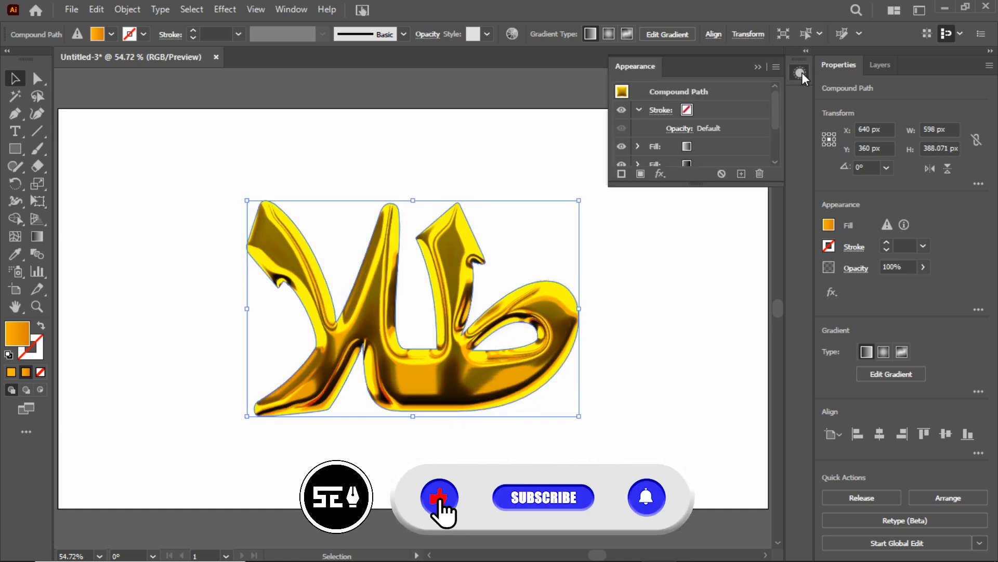
drag(691, 182, 691, 386)
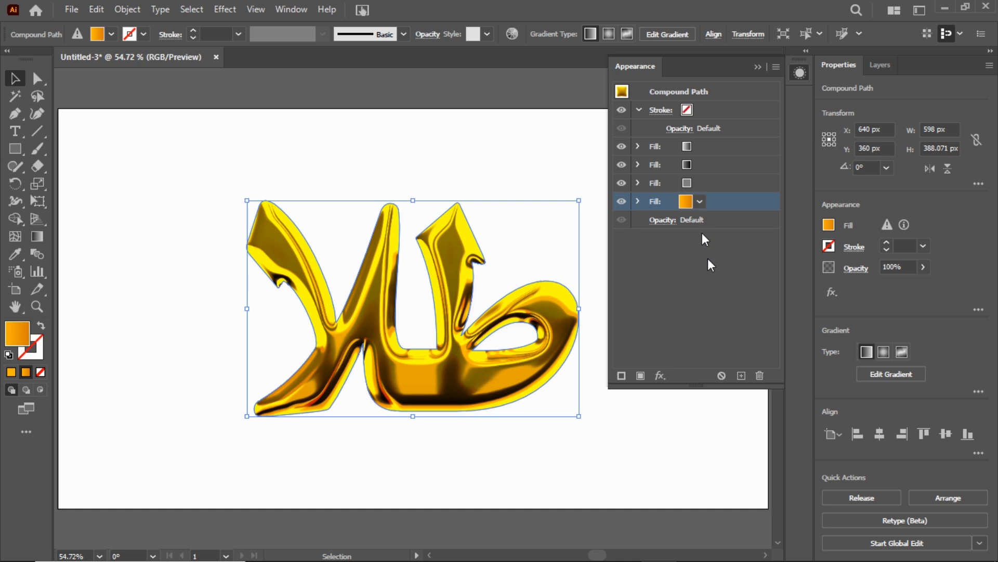
click(741, 375)
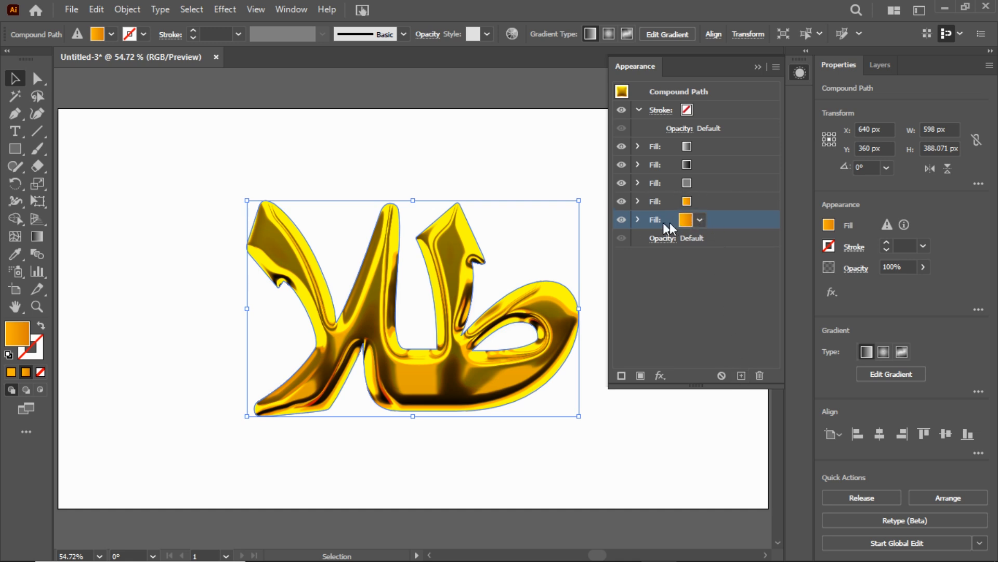
Change the new bottom fill from the gold gradient to a solid dark brown, 894100
click(700, 219)
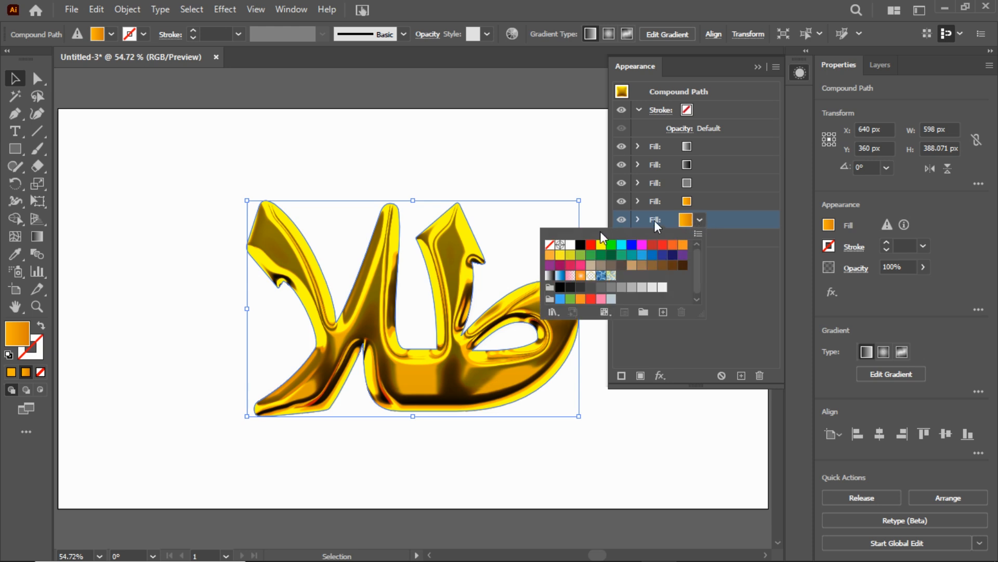
click(17, 338)
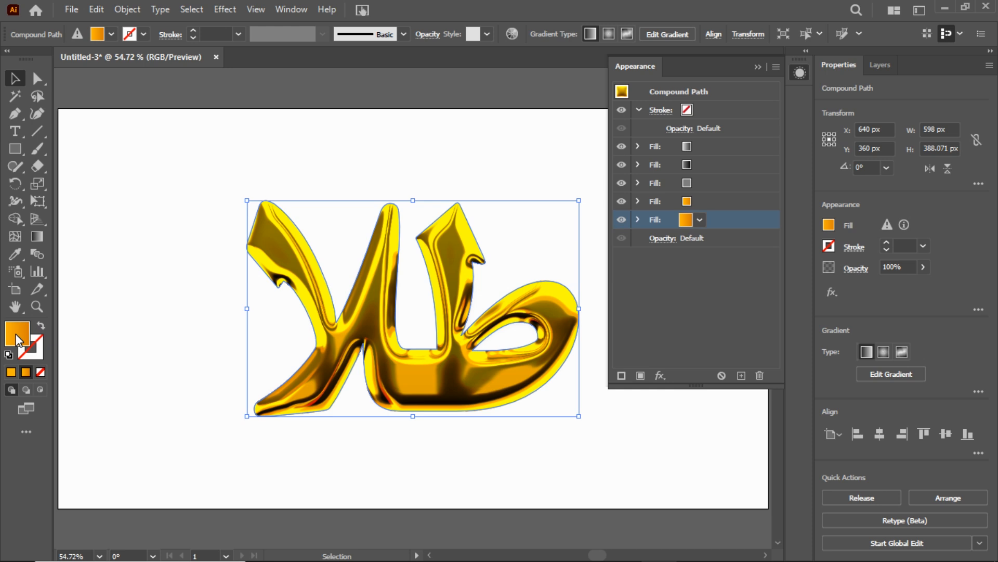
double_click(17, 338)
mouse_move(715, 291)
mouse_down()
mouse_move(729, 216)
mouse_move(757, 190)
mouse_up()
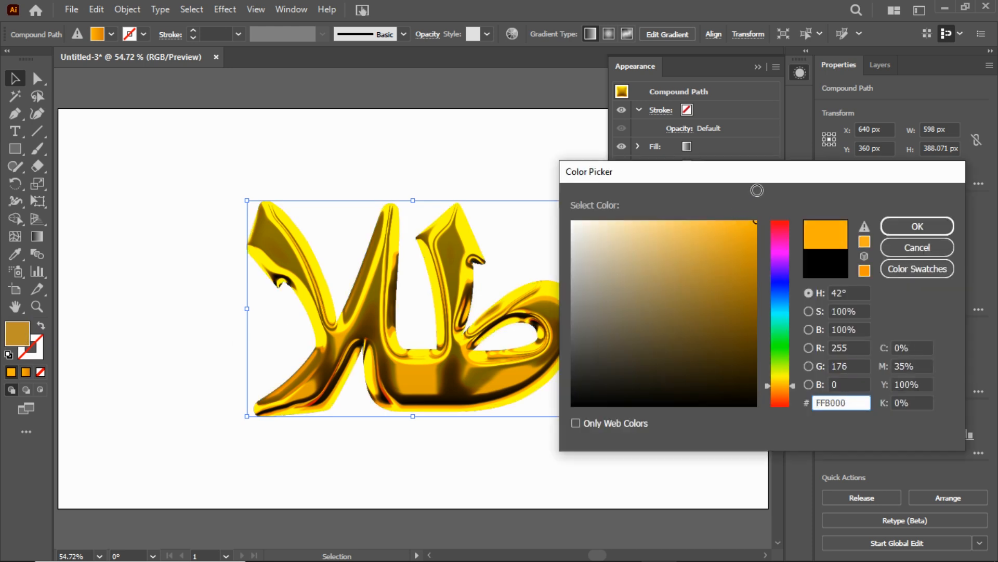
drag(781, 376, 781, 391)
drag(751, 301, 764, 305)
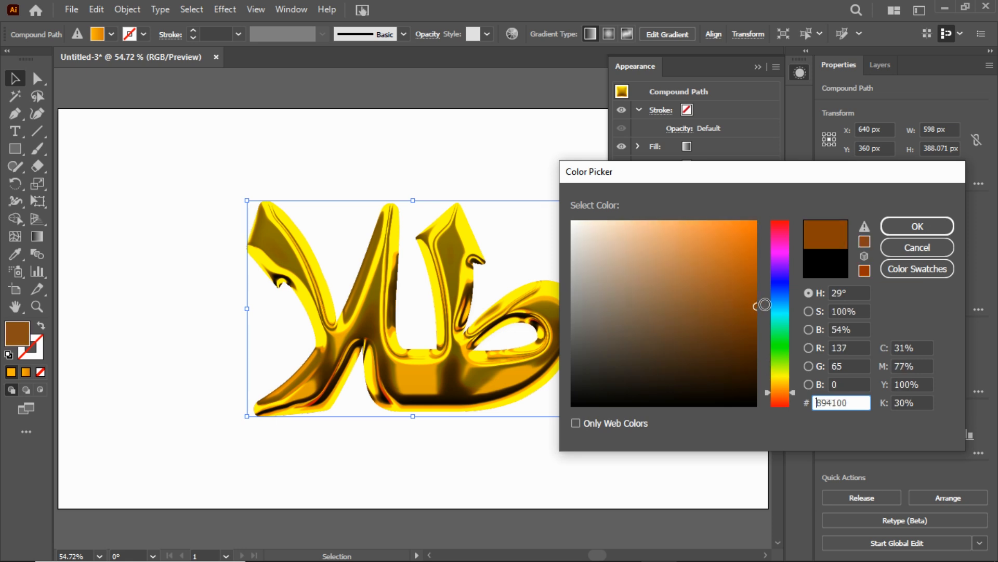
click(900, 229)
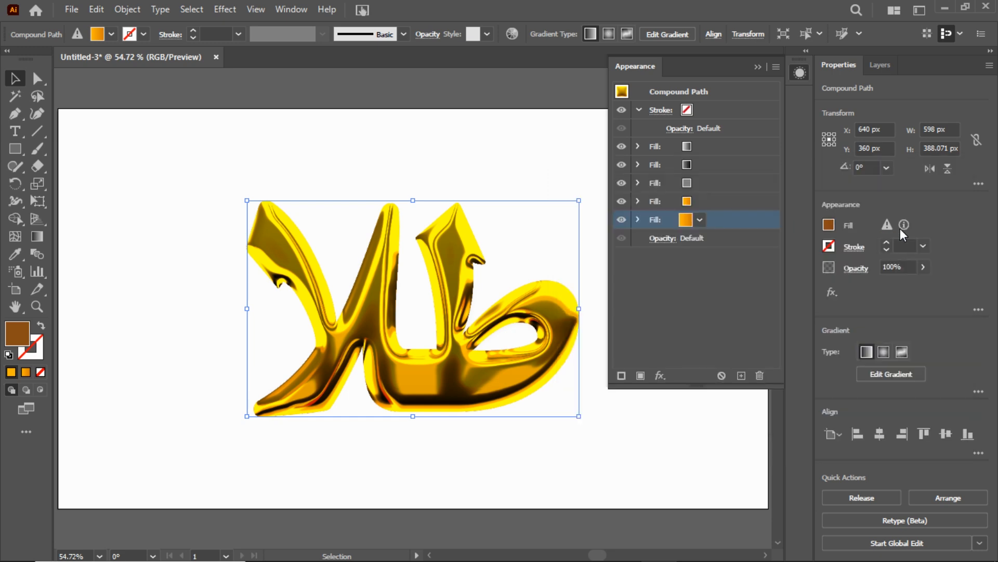
Apply a Transform effect to the brown bottom fill, moving it -10 px horizontally and 15 px vertically
click(659, 375)
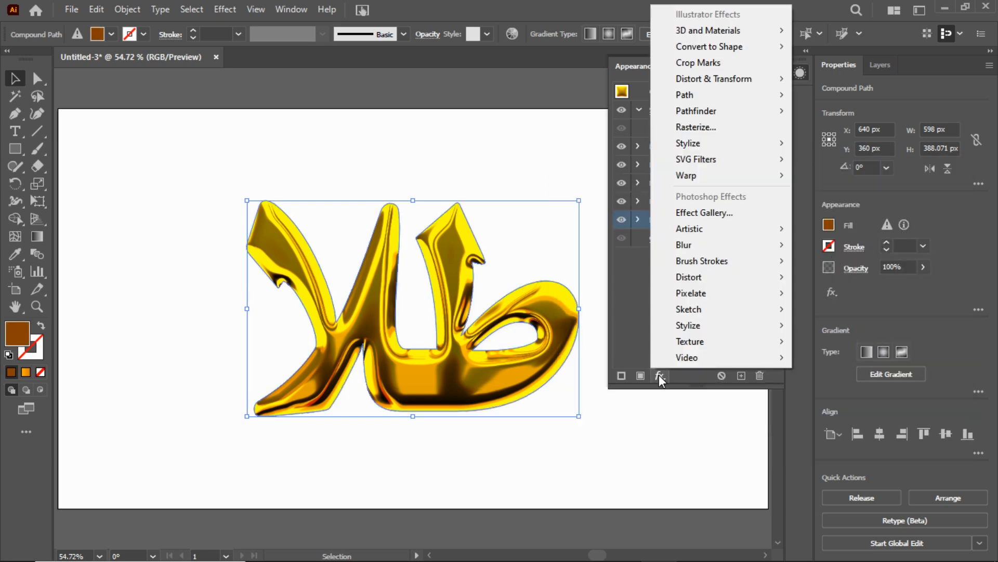
click(232, 10)
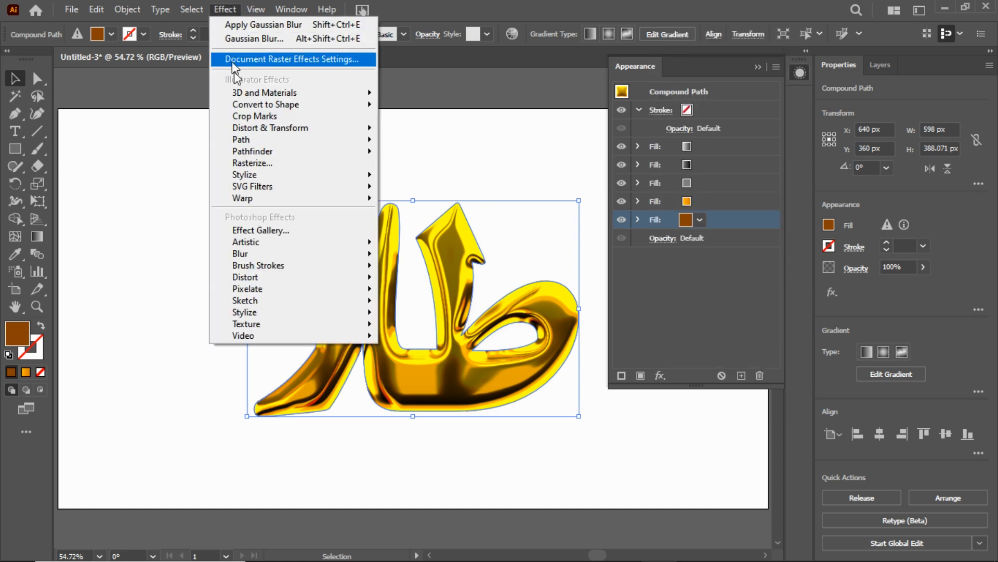
mouse_move(374, 134)
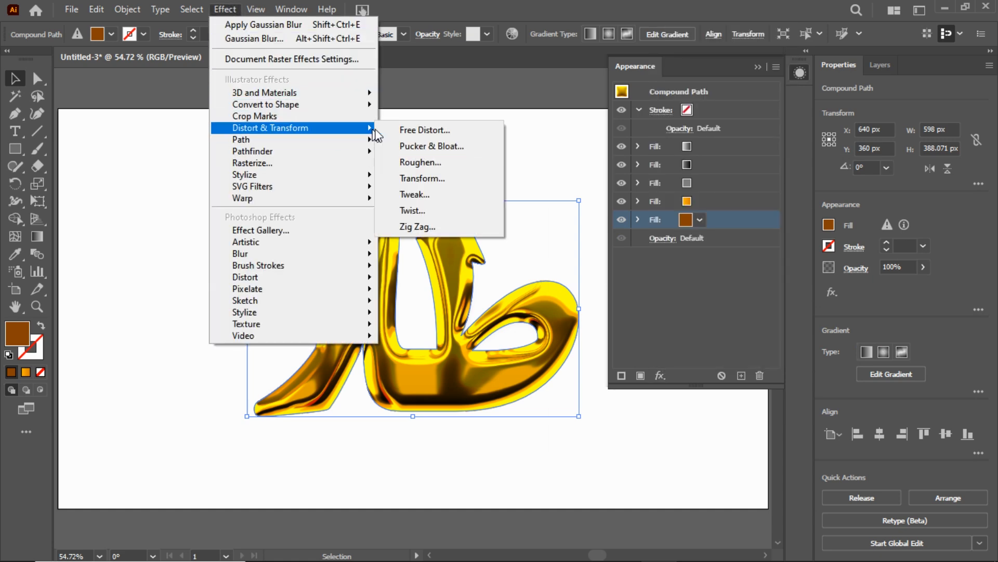
click(426, 174)
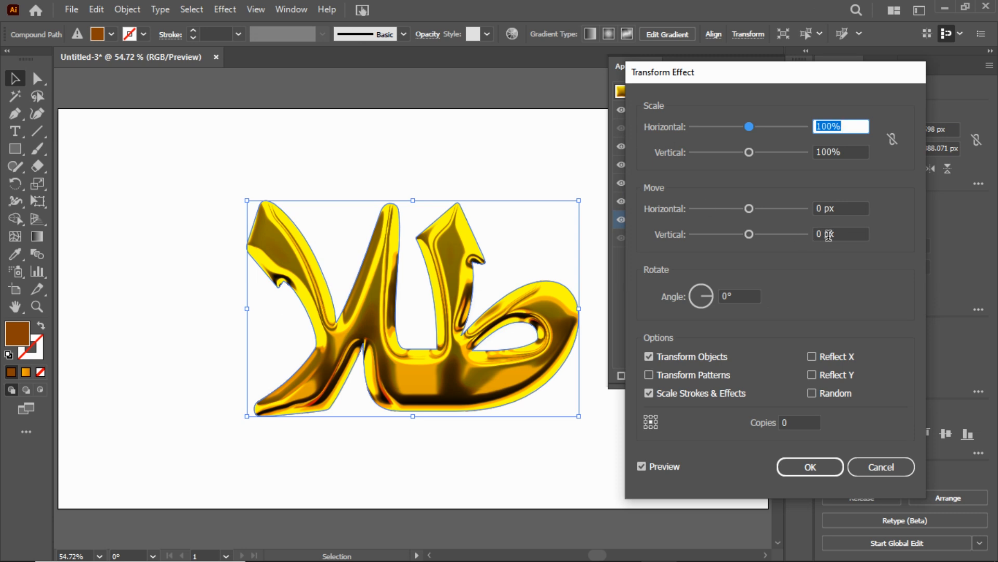
double_click(820, 234)
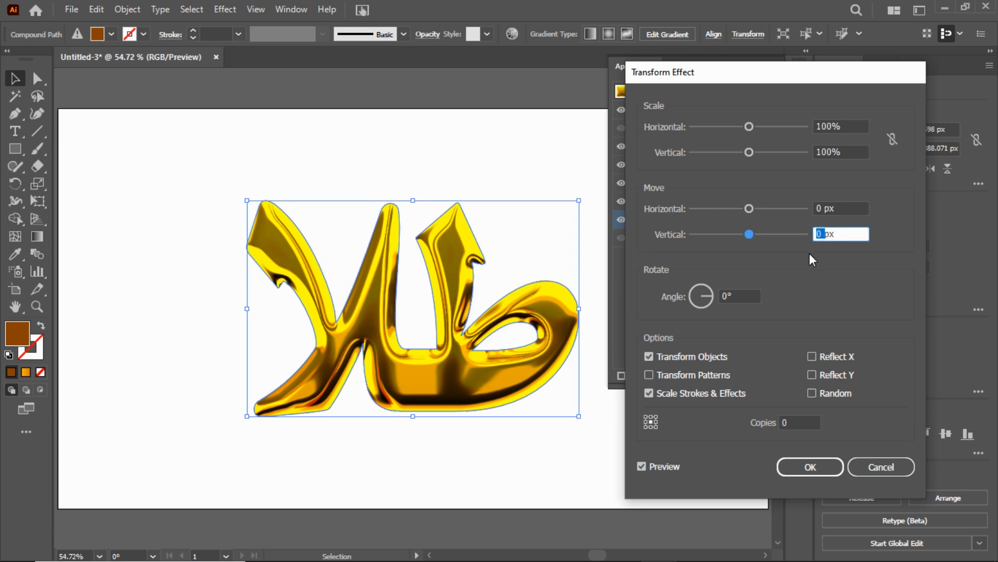
text(15)
double_click(820, 208)
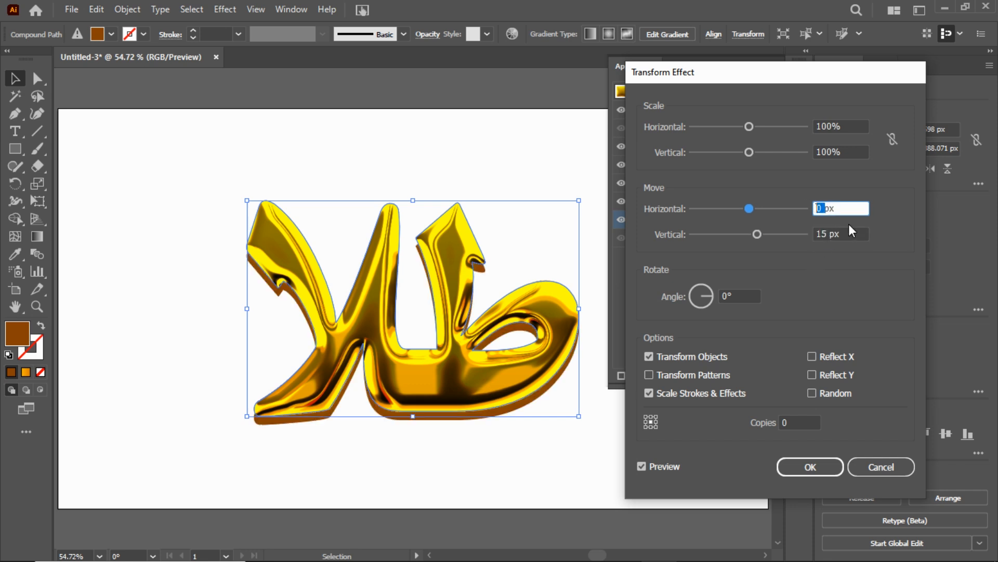
text(-10)
click(812, 468)
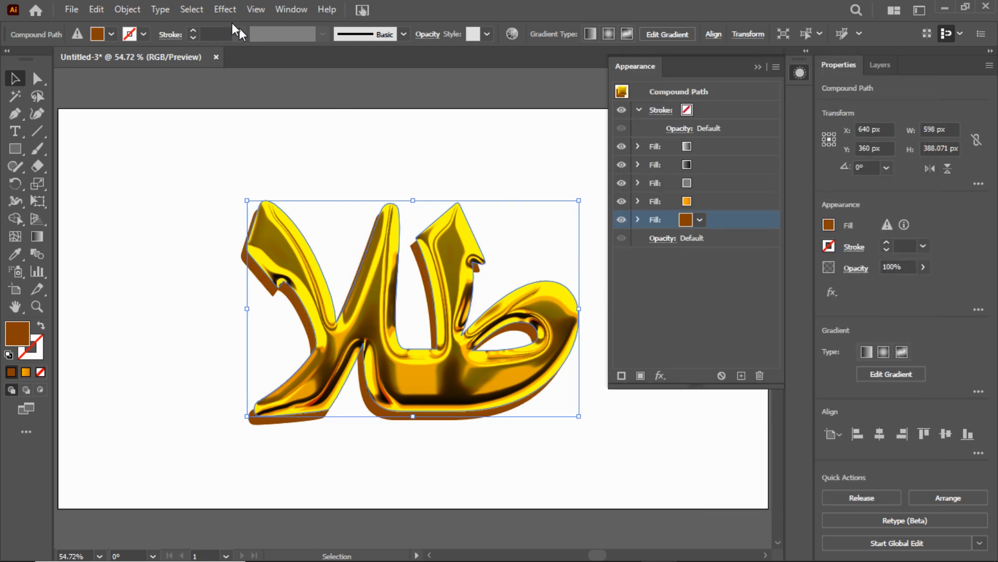
Apply a Gaussian Blur with a 20-pixel radius to the brown bottom fill of the word
click(222, 10)
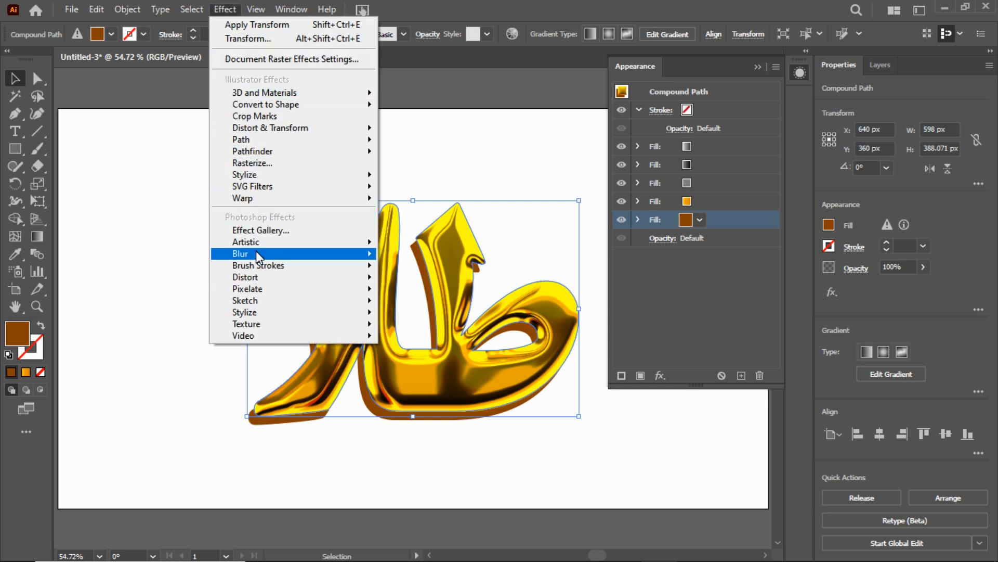
mouse_move(304, 255)
click(422, 257)
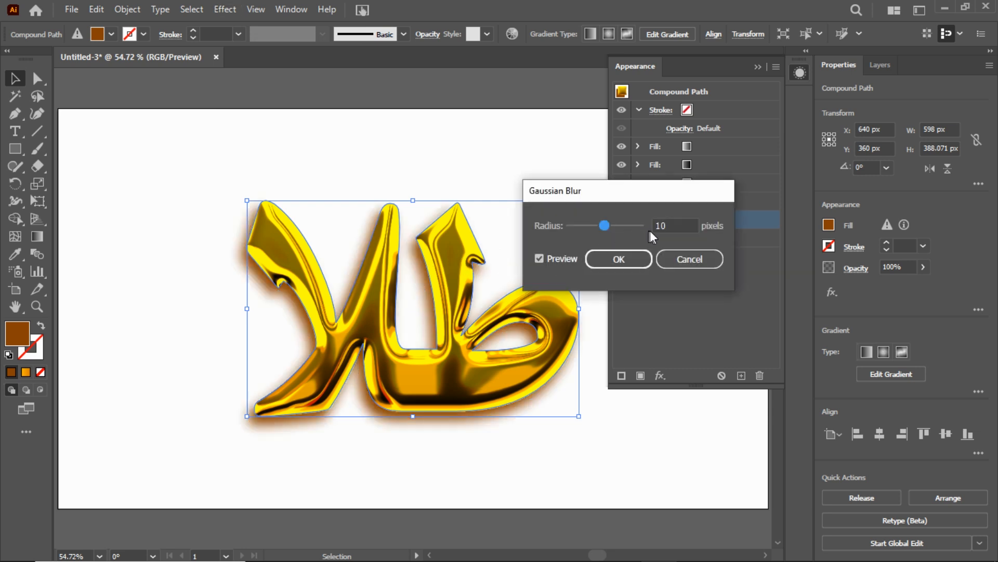
double_click(654, 230)
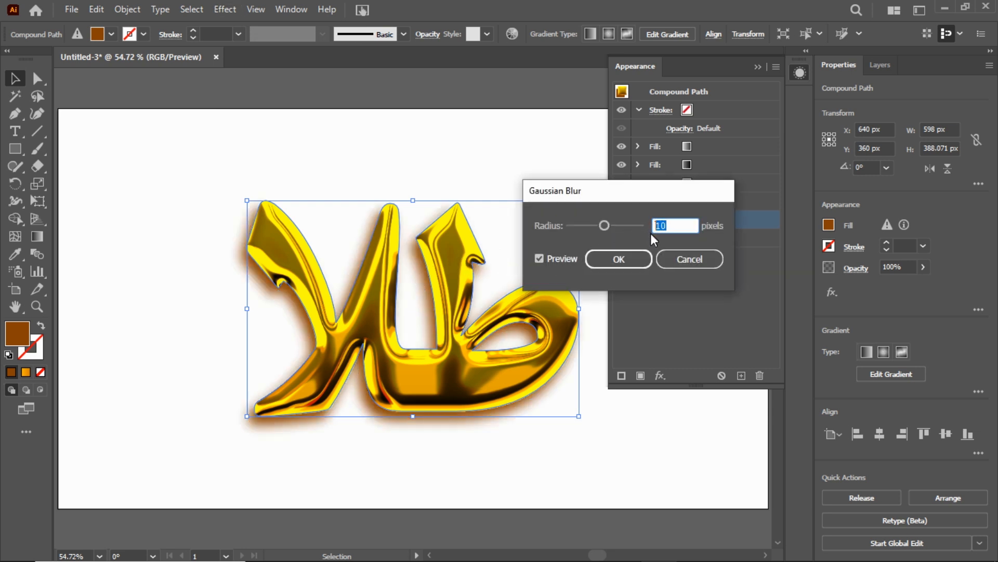
text(20)
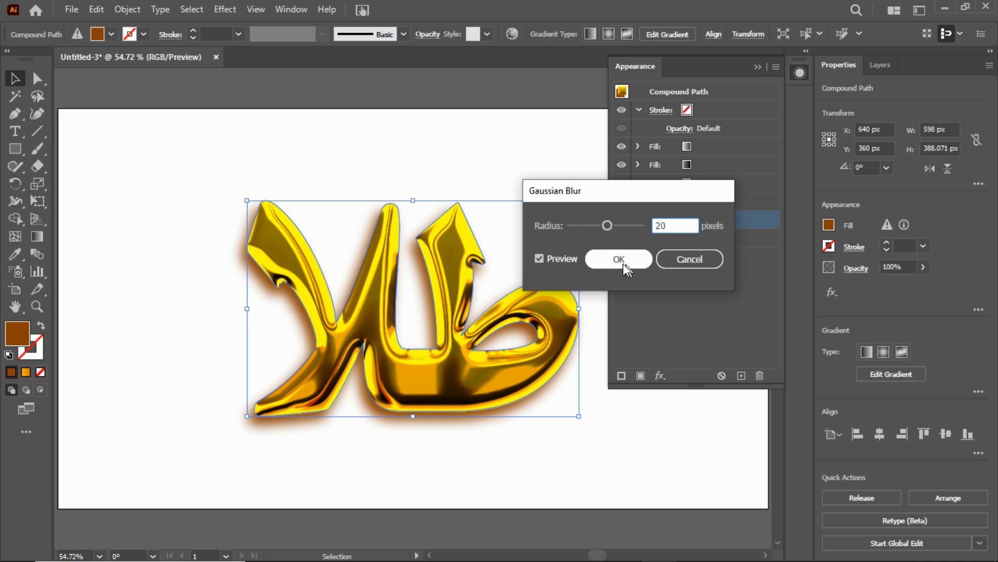
click(620, 261)
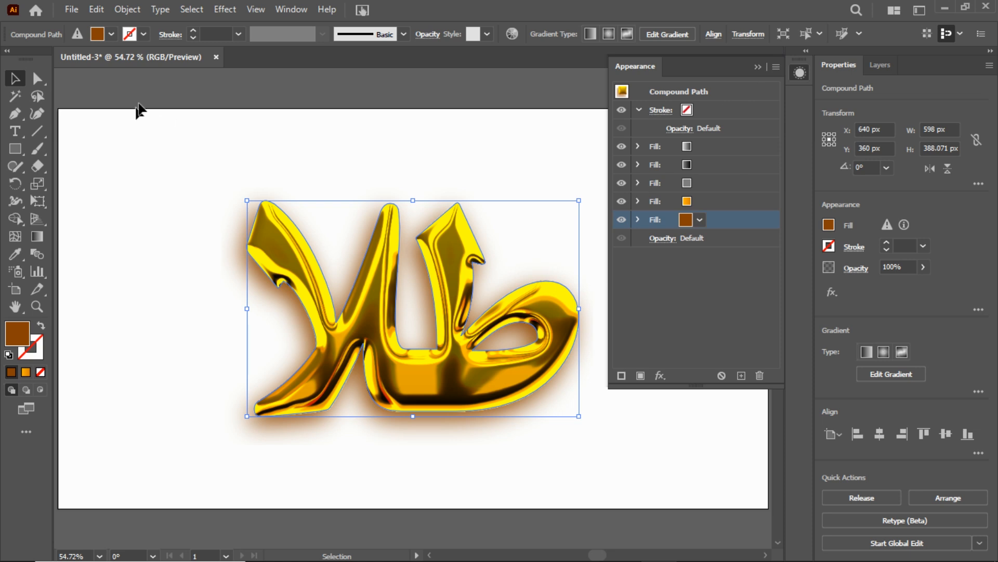
Deselect the gold word and collapse the list of its appearance attributes
click(163, 97)
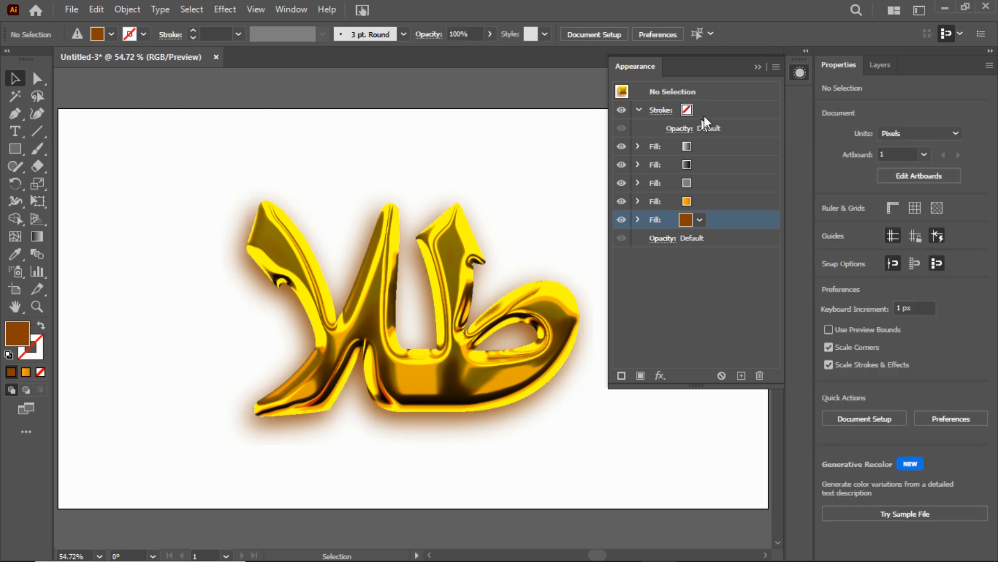
click(719, 98)
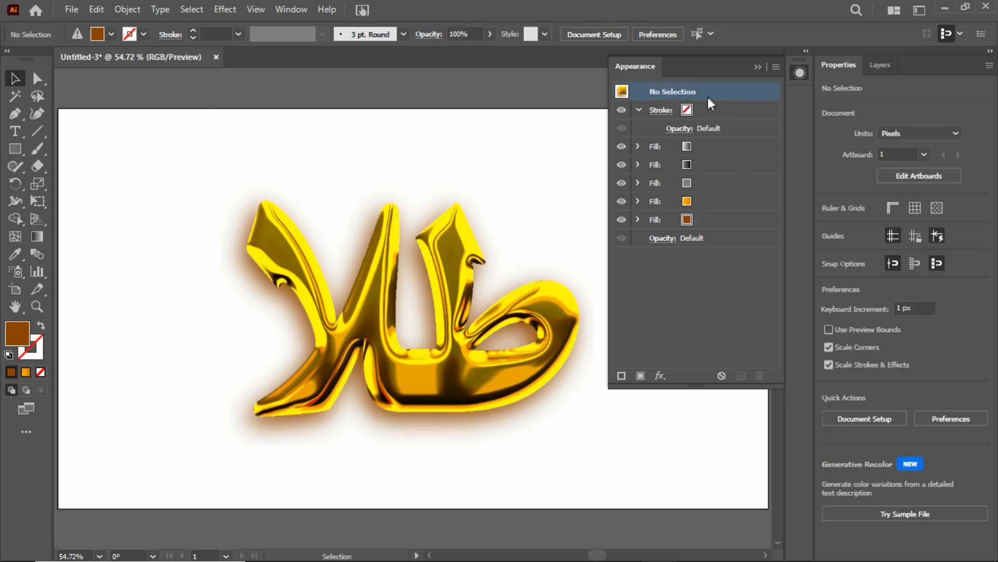
click(653, 276)
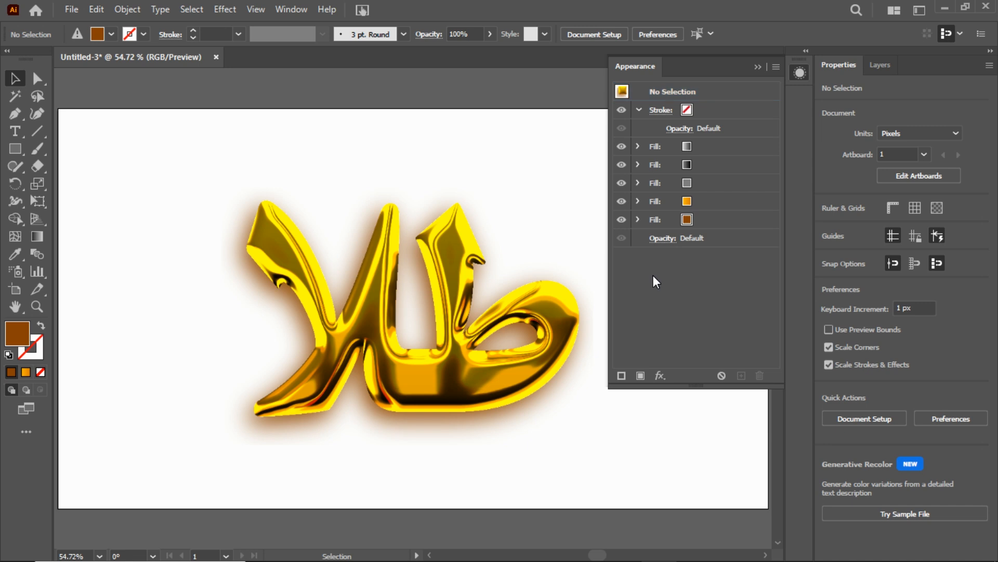
click(757, 68)
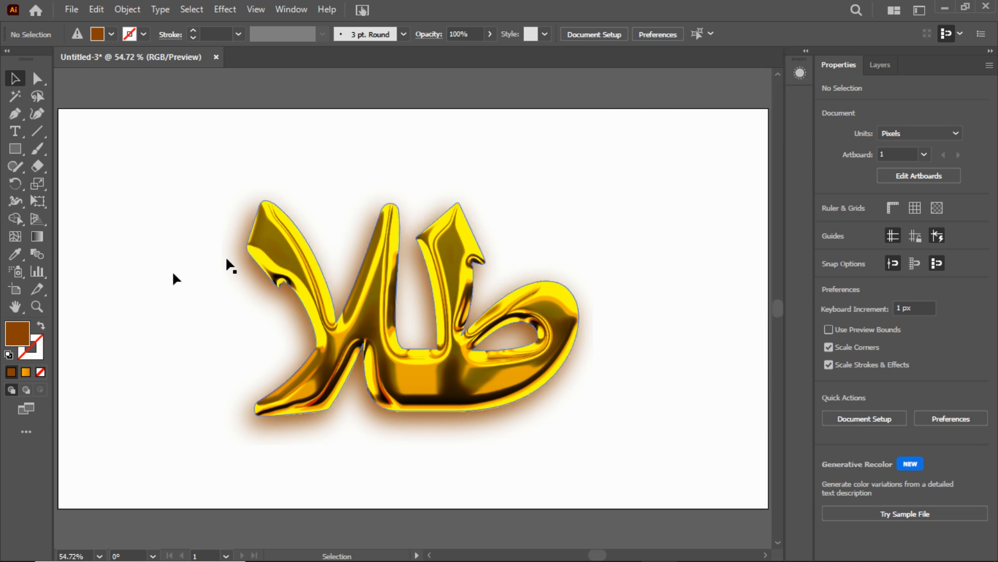
Draw a 1280 × 720 px rectangle covering the whole artboard and send it behind the gold word
drag(20, 148, 73, 150)
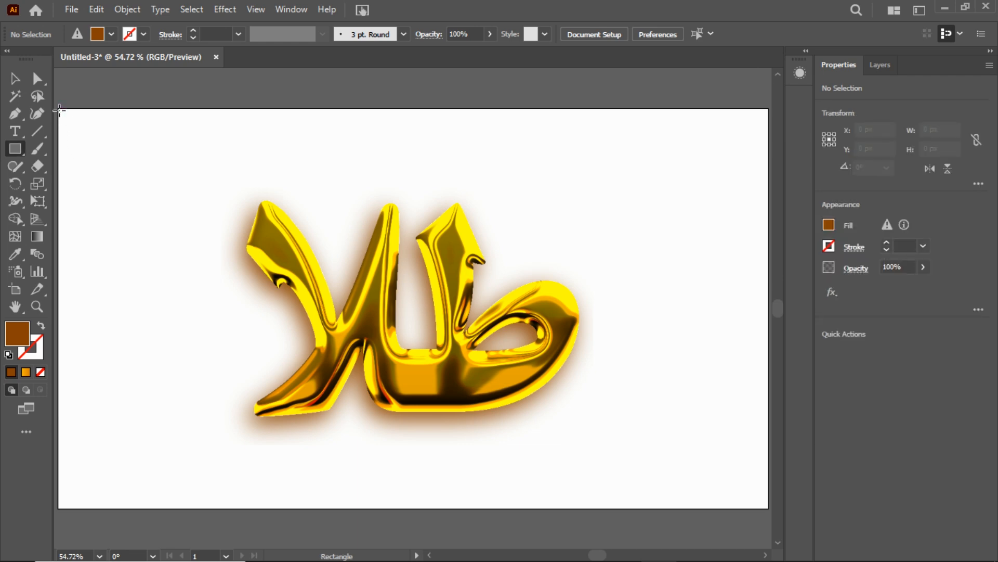
mouse_move(58, 109)
mouse_down()
mouse_move(633, 403)
mouse_move(749, 479)
mouse_move(768, 511)
mouse_up()
click(129, 14)
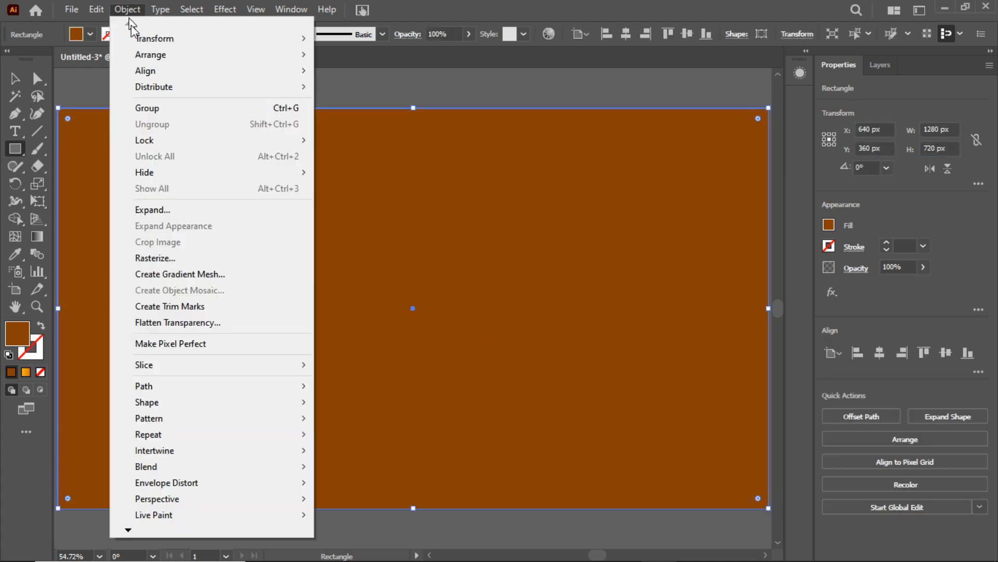
mouse_move(227, 59)
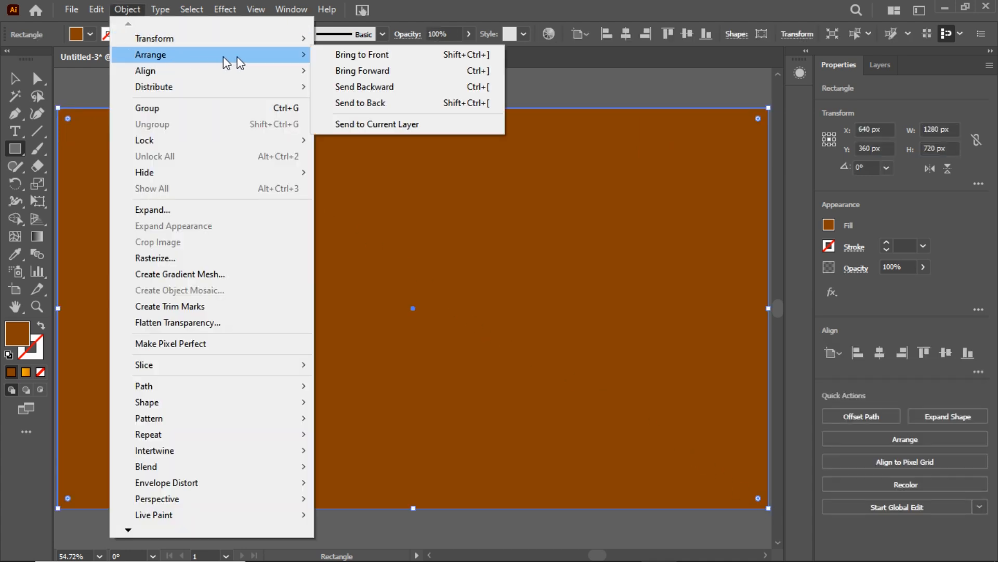
click(378, 108)
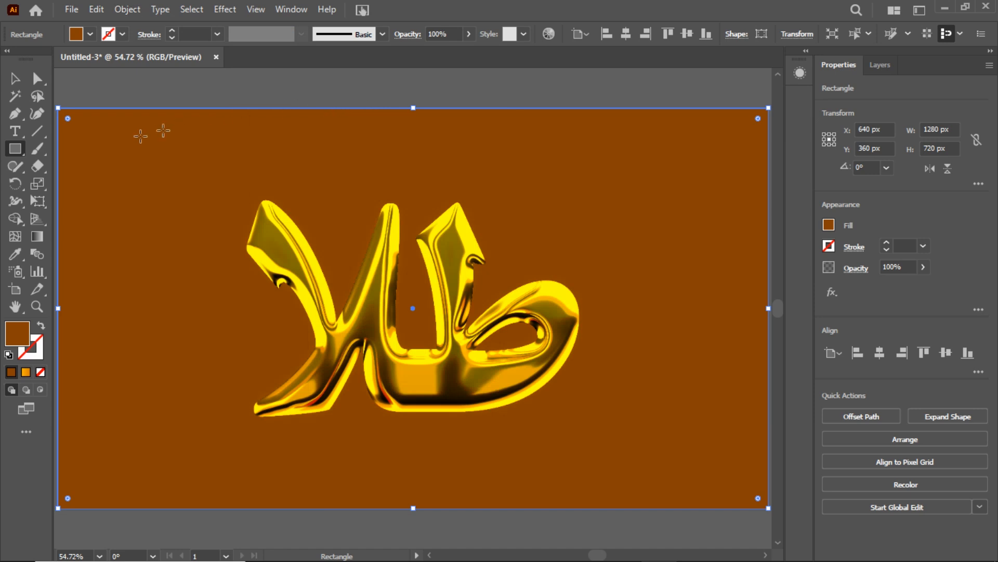
Change the background rectangle's fill to the dark grey 2B2B2B
double_click(18, 337)
drag(627, 267, 521, 373)
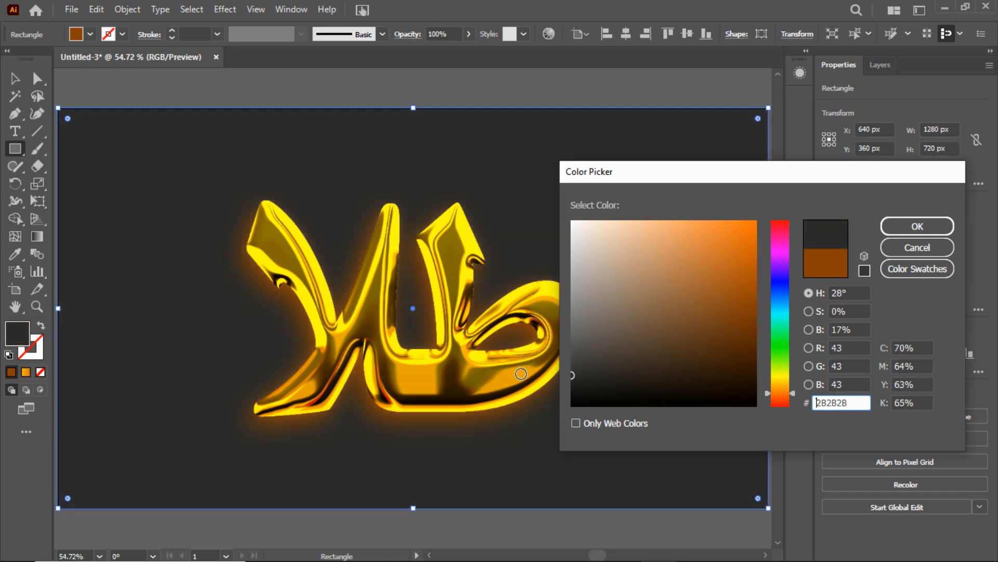
click(886, 224)
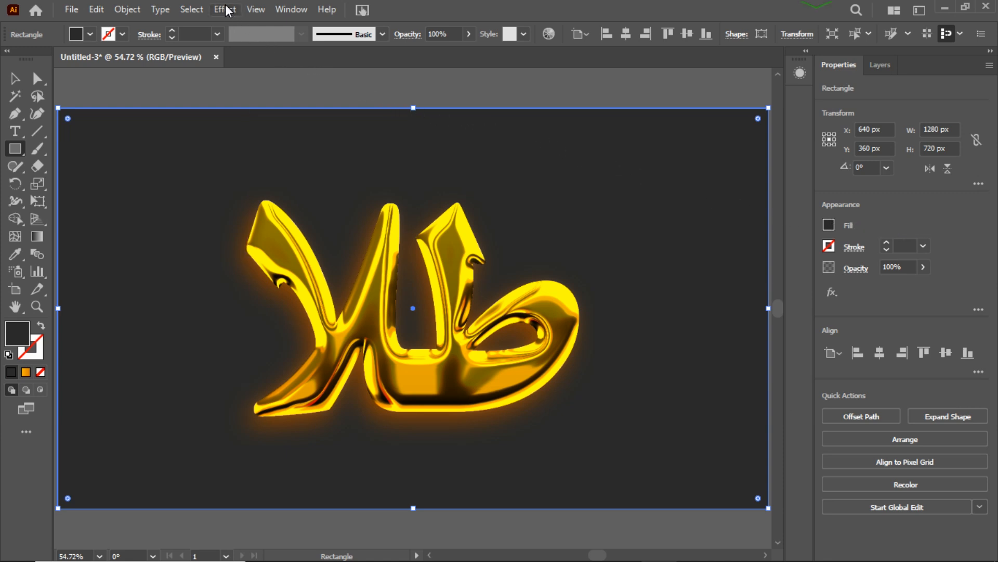
Choose the Grain texture from the Effect Gallery for the background rectangle, with intensity 52 and contrast 42
click(228, 11)
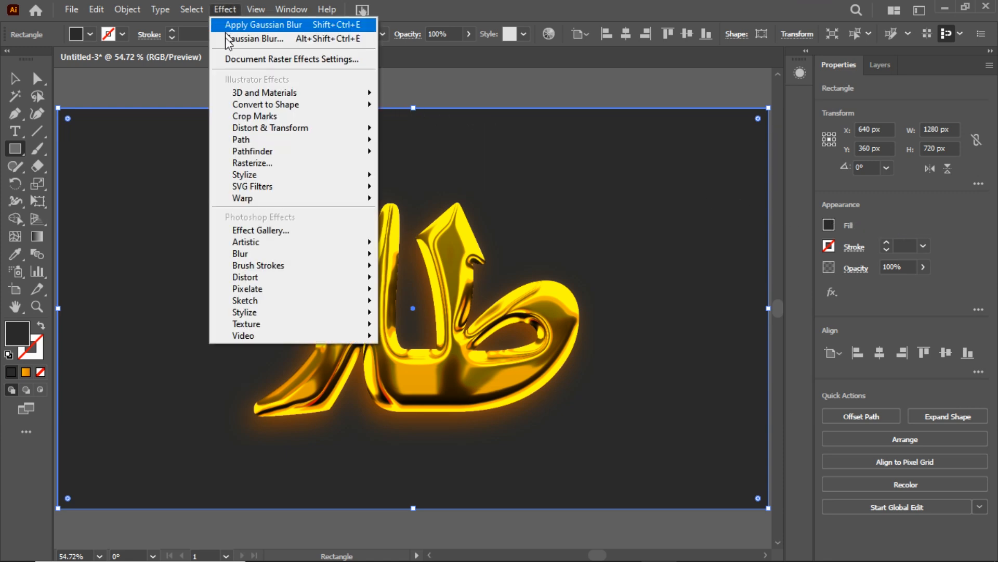
click(244, 234)
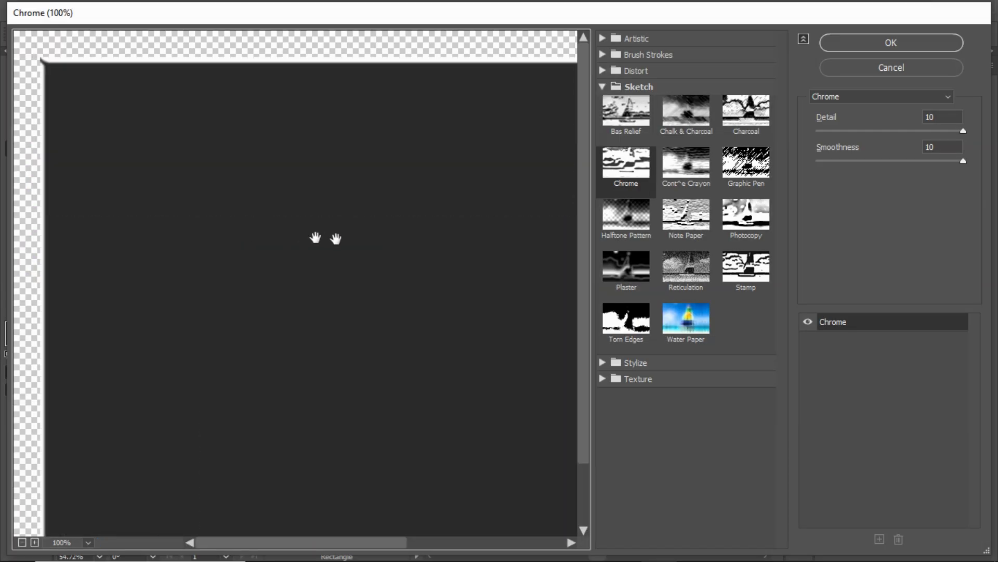
click(603, 87)
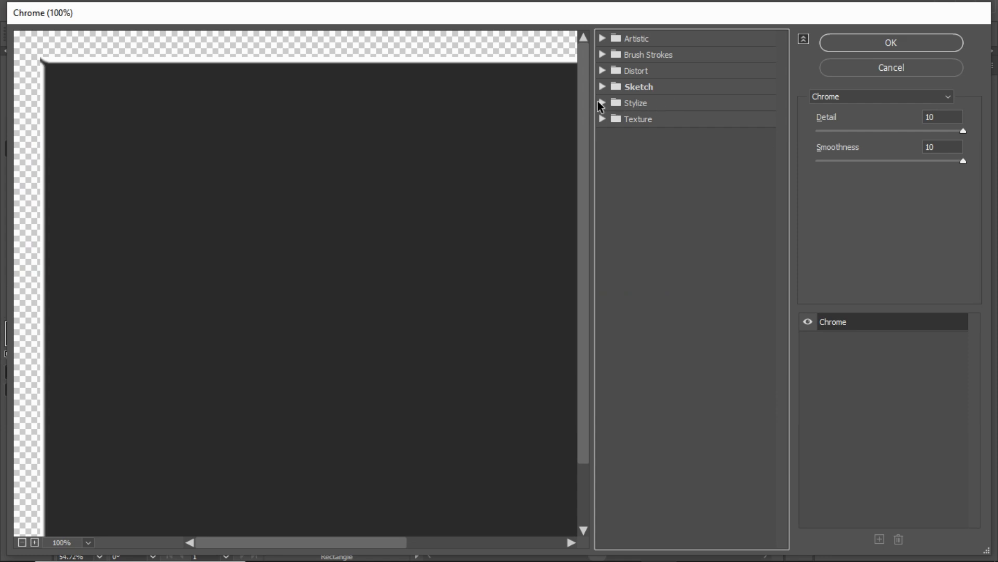
click(602, 104)
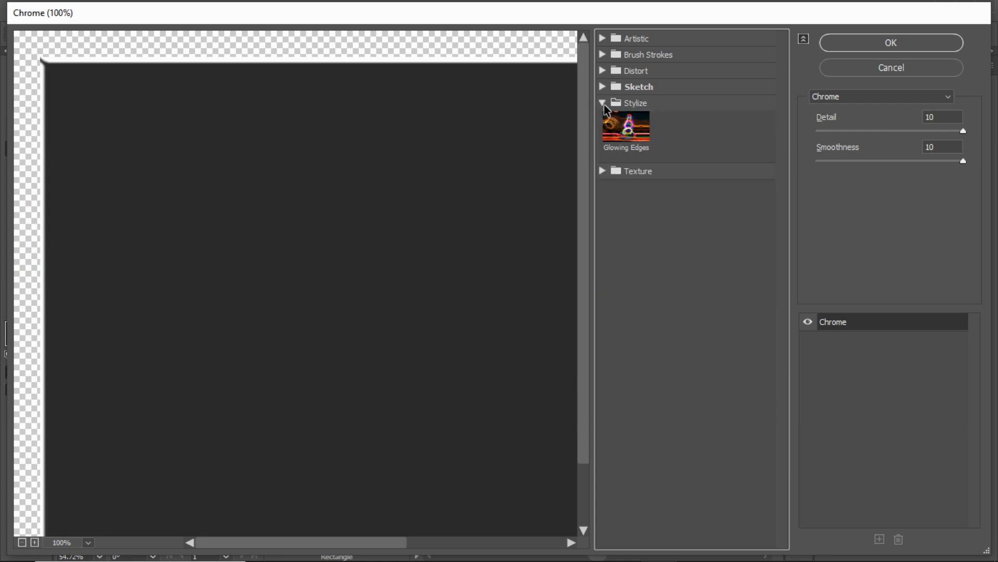
click(603, 104)
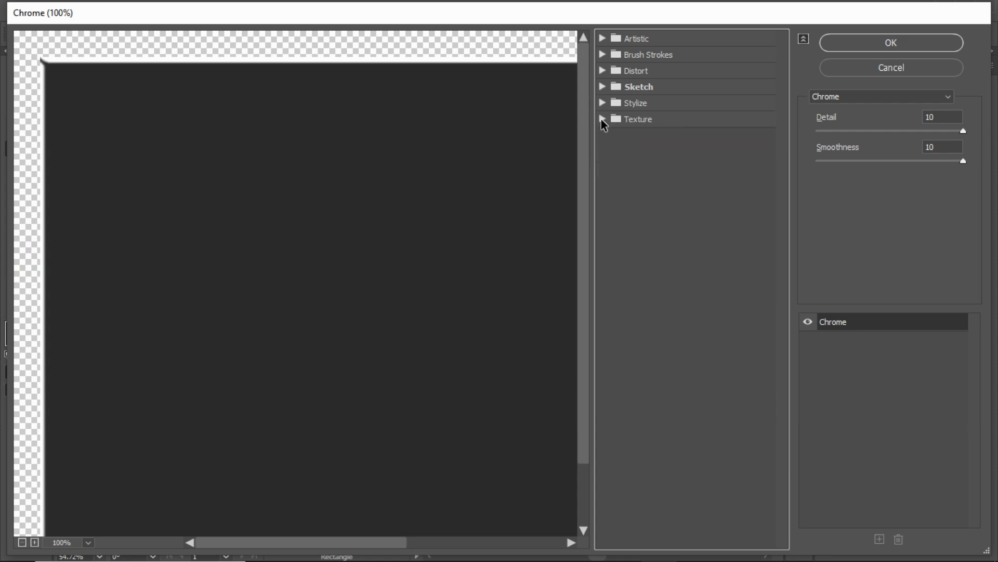
click(602, 119)
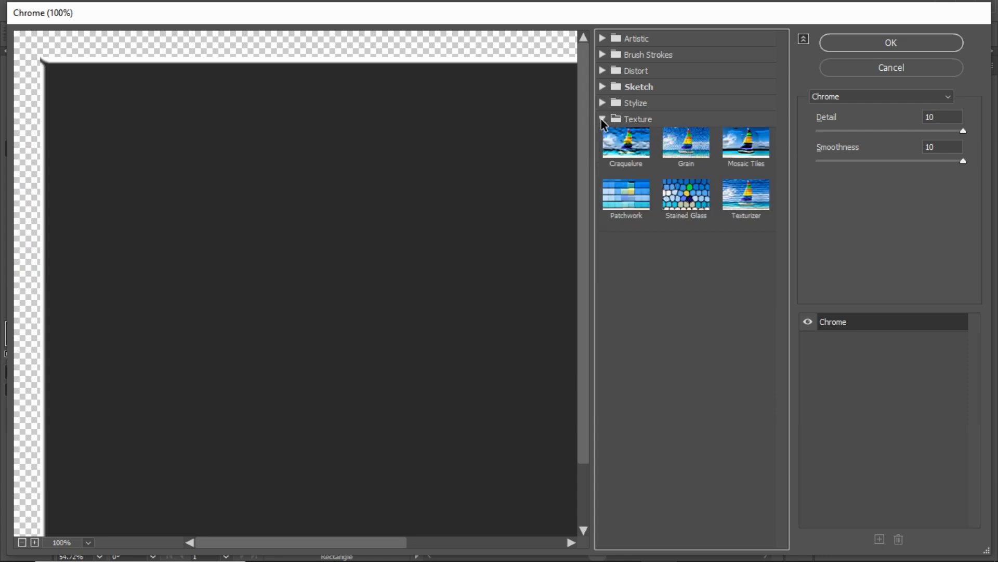
click(686, 155)
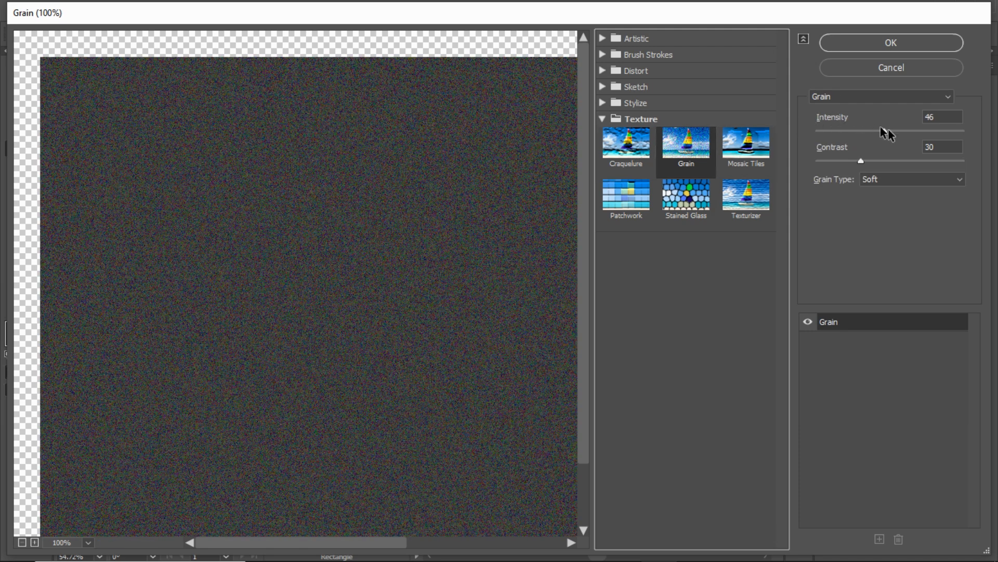
mouse_move(885, 131)
mouse_down()
mouse_move(855, 134)
mouse_move(916, 133)
mouse_move(893, 134)
mouse_up()
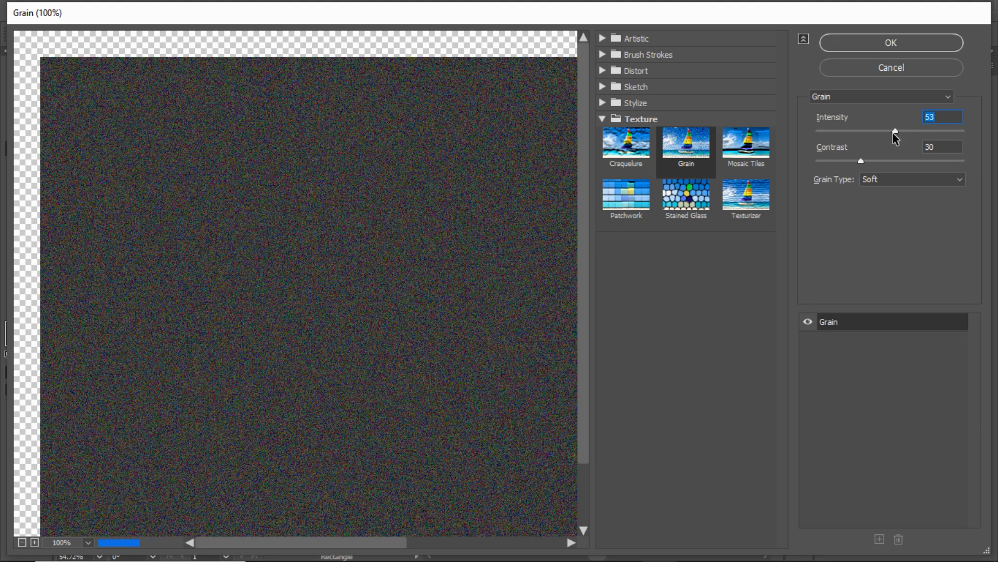
mouse_move(862, 161)
mouse_down()
mouse_move(887, 164)
mouse_move(878, 163)
mouse_up()
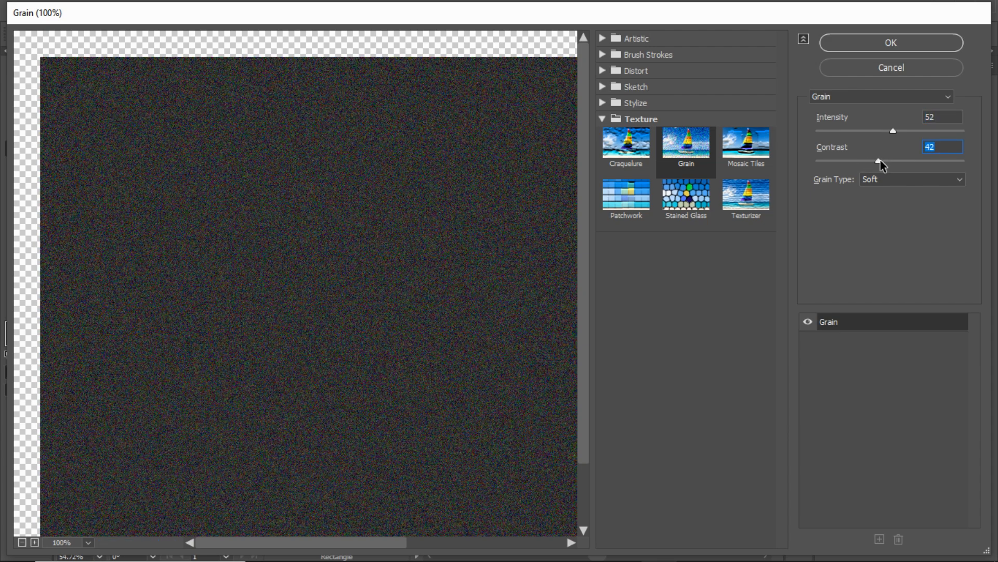
Try the Sprinkles, Clumped, Contrasty, Enlarged and Stippled grain types on the background
click(900, 179)
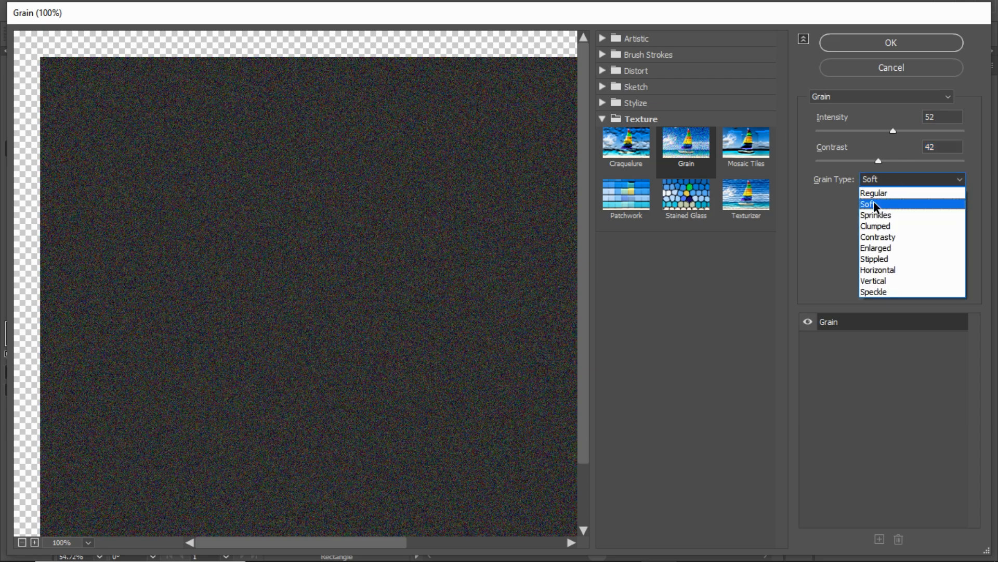
click(885, 221)
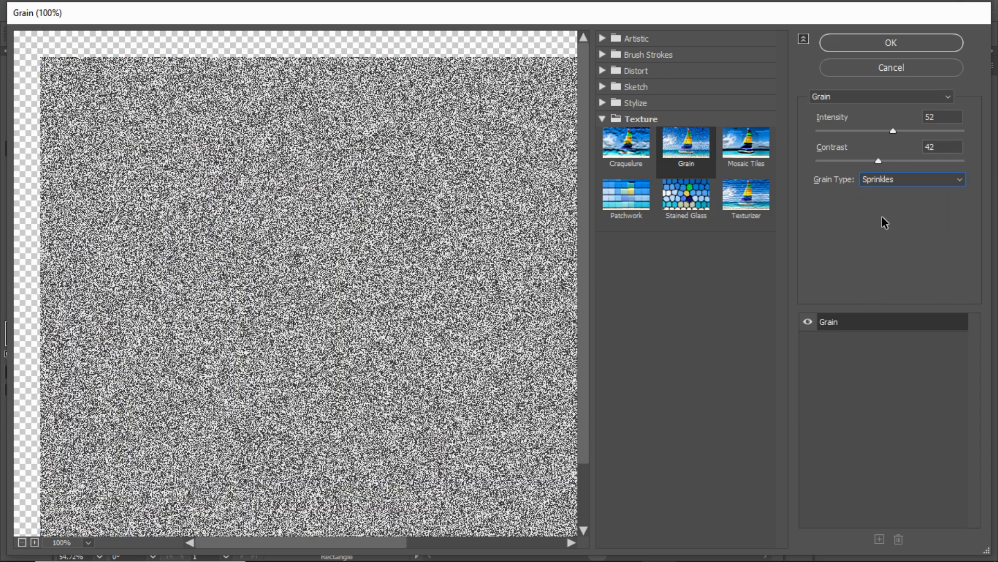
click(900, 180)
click(893, 228)
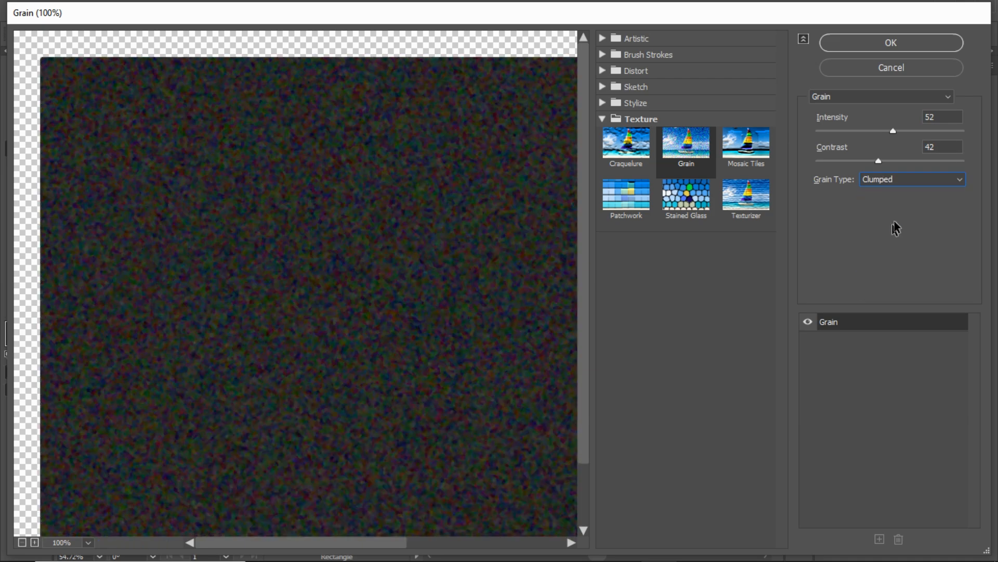
click(906, 180)
click(898, 237)
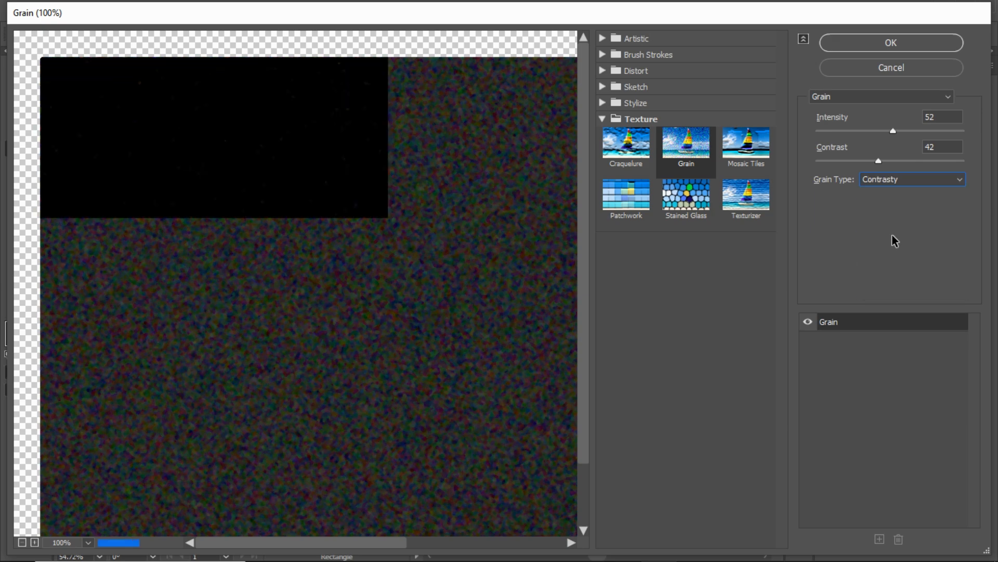
click(903, 182)
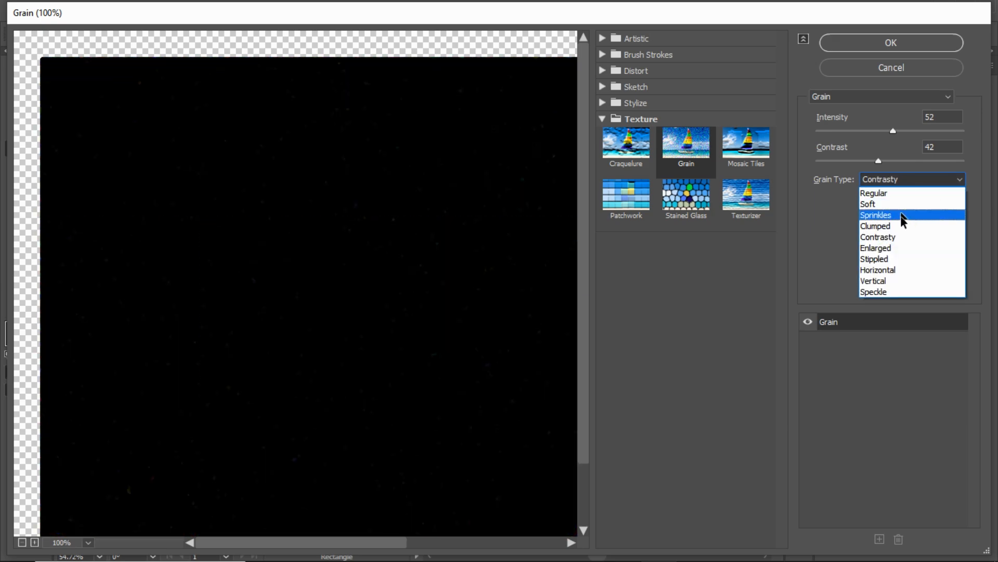
click(899, 248)
click(904, 190)
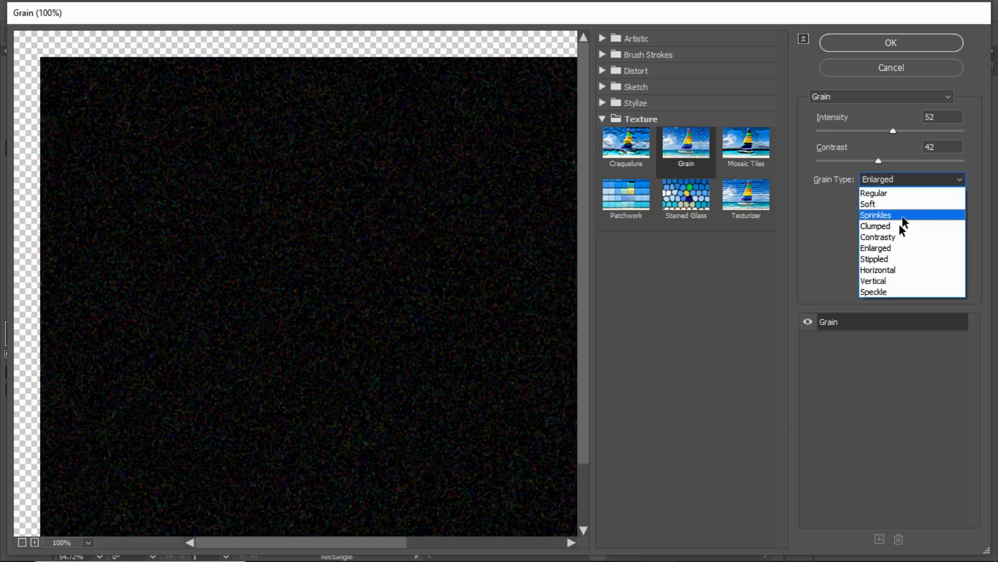
click(896, 260)
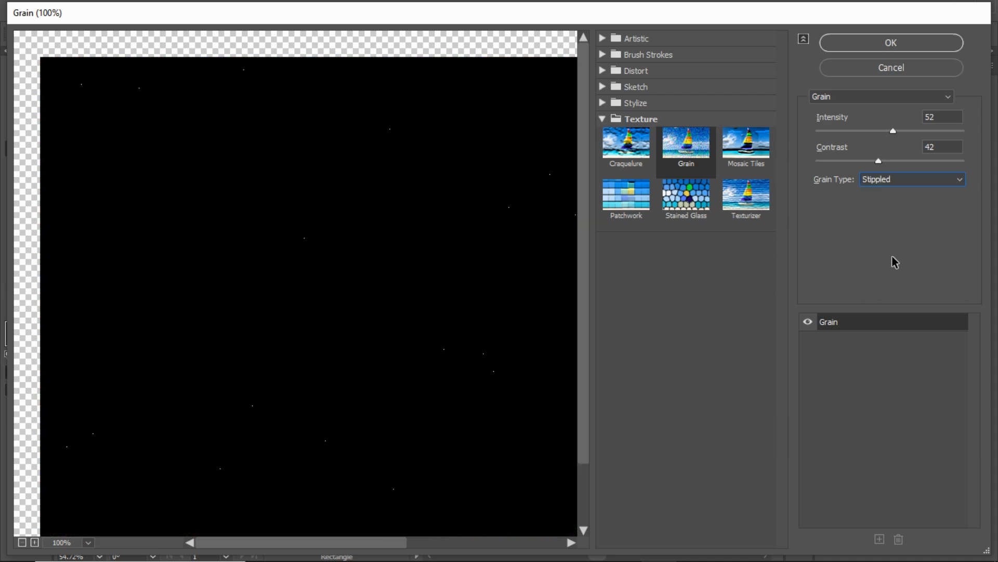
Set the grain type to Soft, apply the Grain effect to the background and return to the Selection tool
click(900, 182)
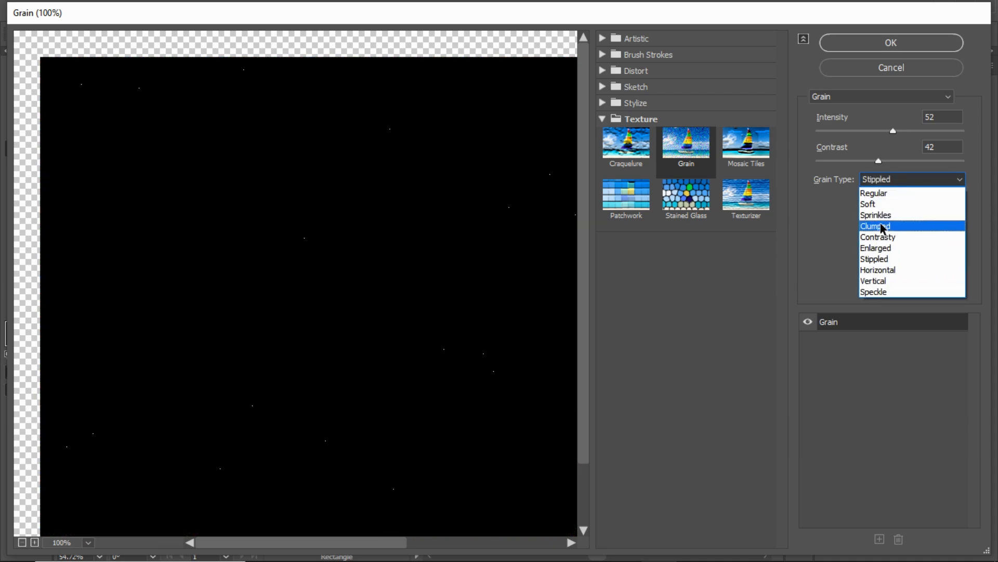
click(883, 204)
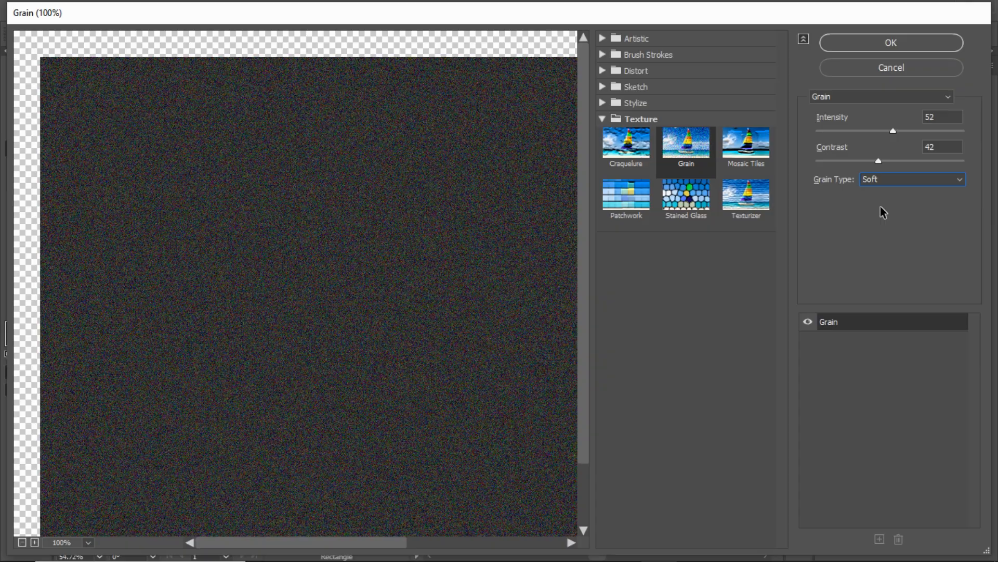
click(865, 42)
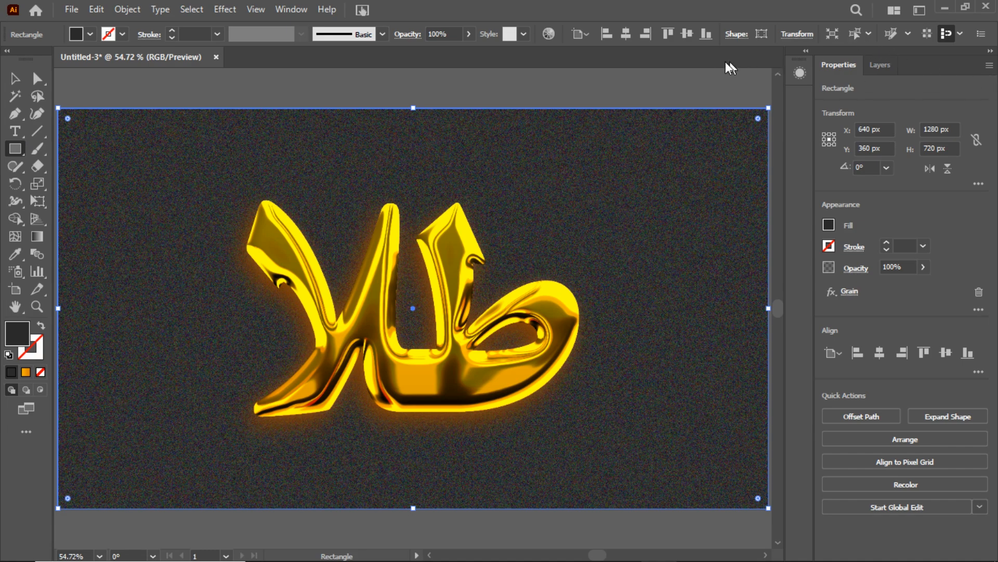
click(15, 78)
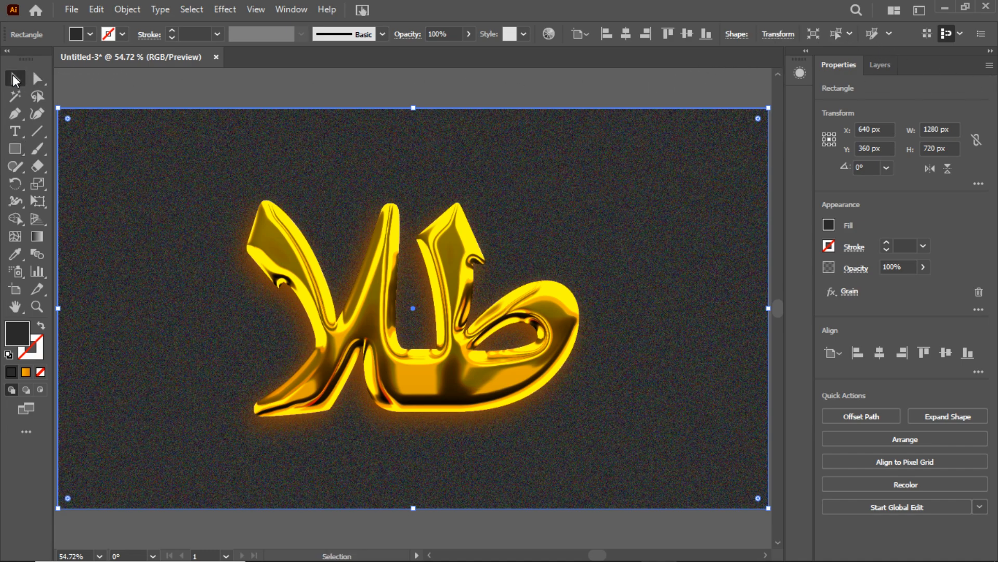
Recolour the lowest fill of the word طلا, the one forming its blurred glow, to bright yellow FFEC00
click(475, 86)
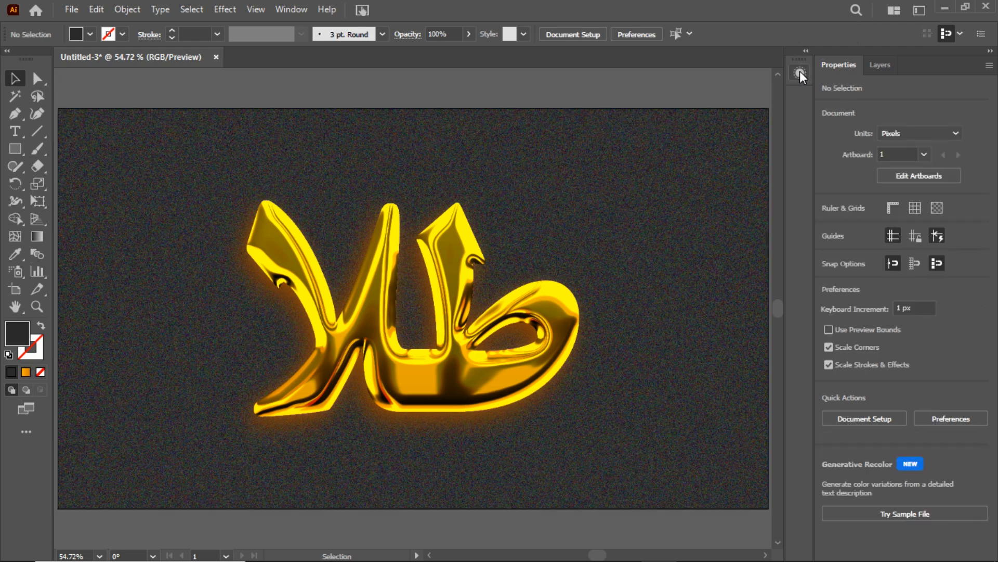
click(806, 51)
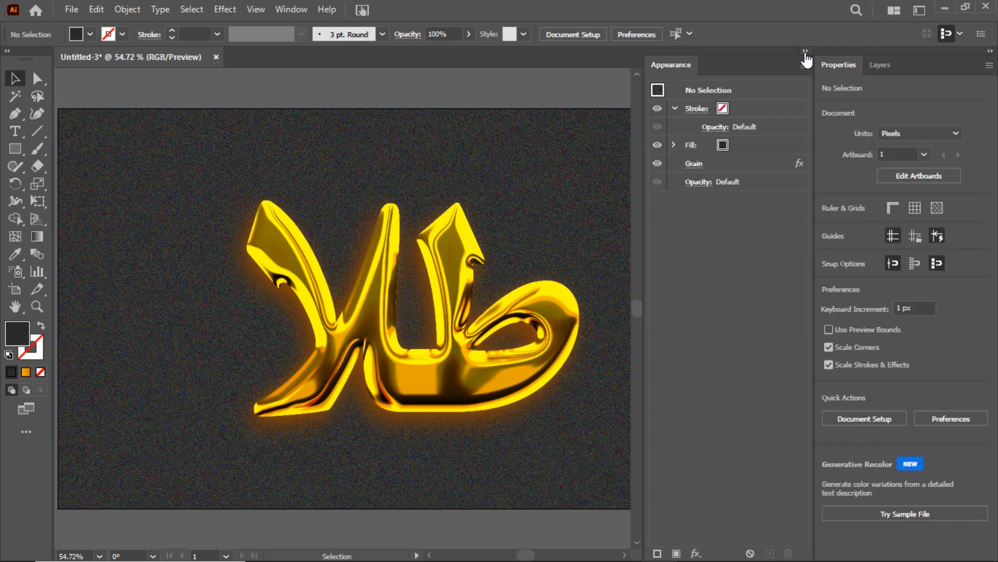
click(806, 52)
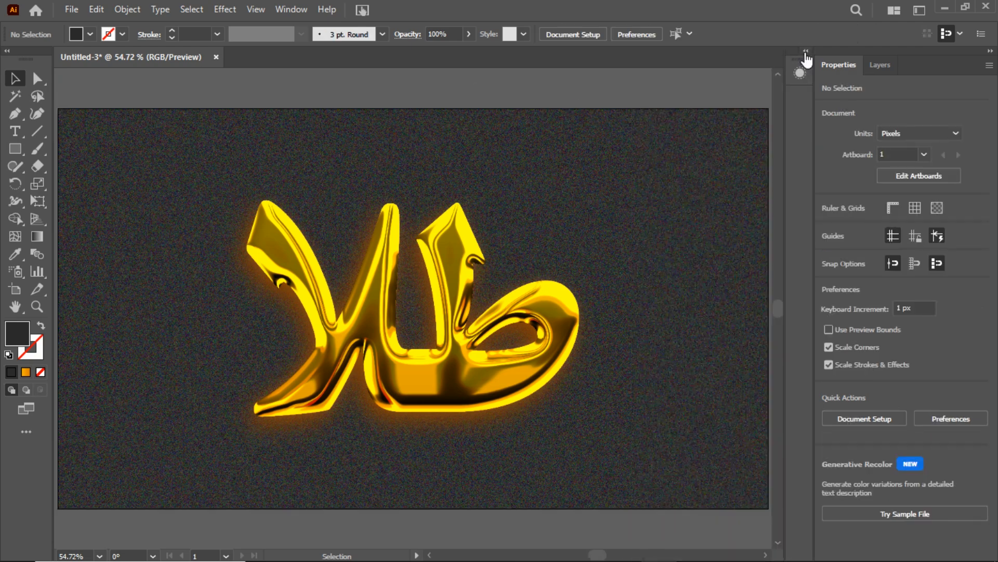
click(459, 287)
click(797, 76)
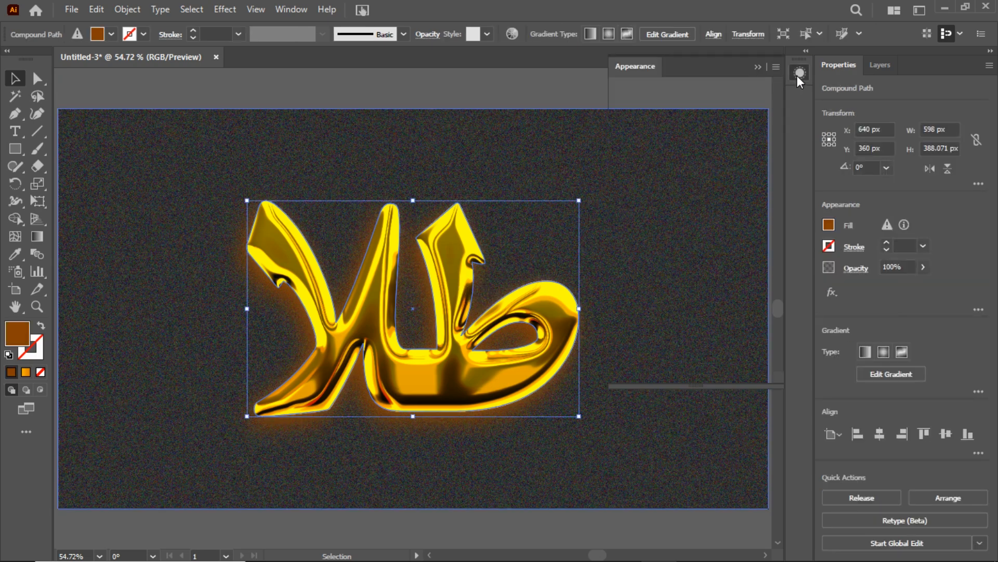
click(711, 219)
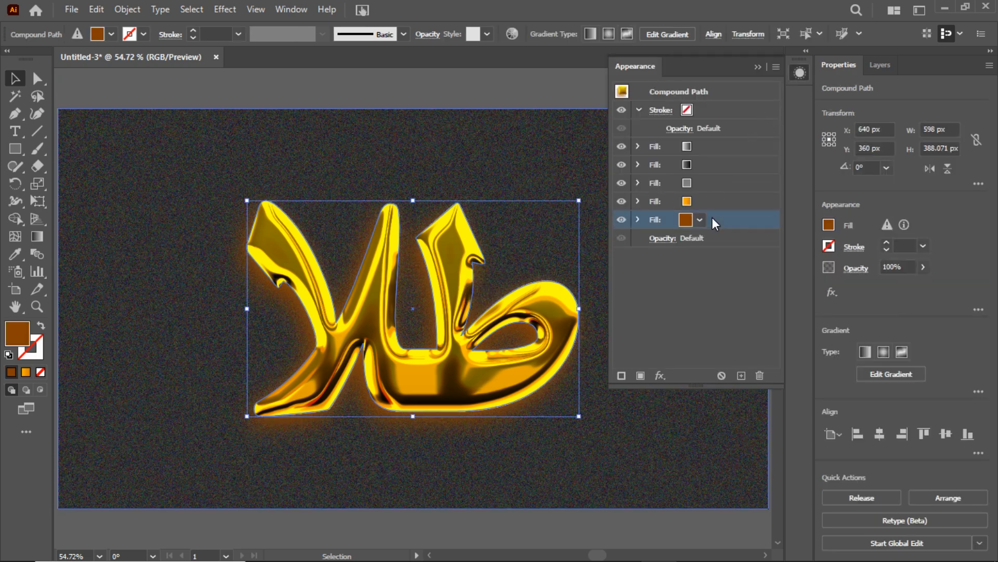
double_click(22, 334)
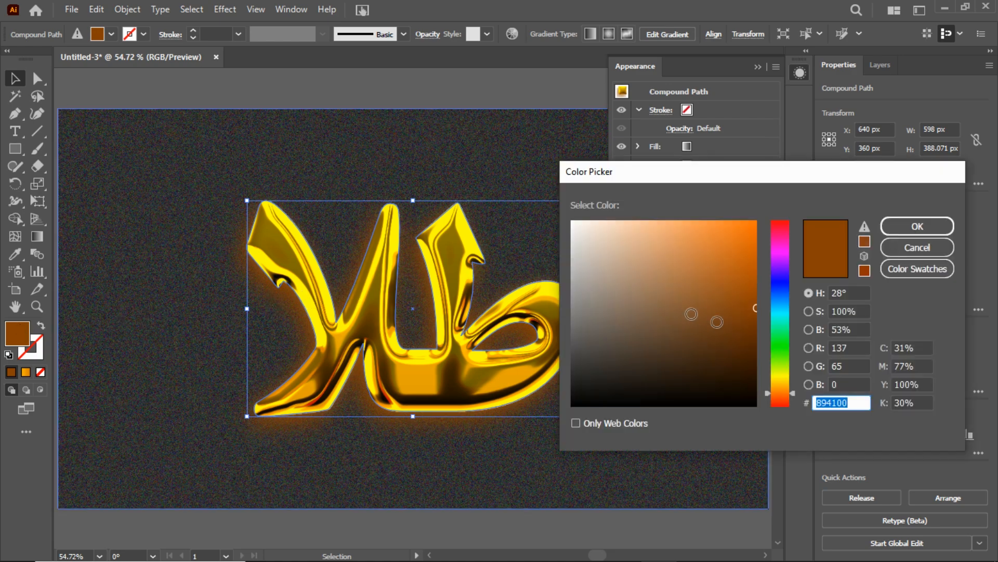
drag(782, 391, 783, 377)
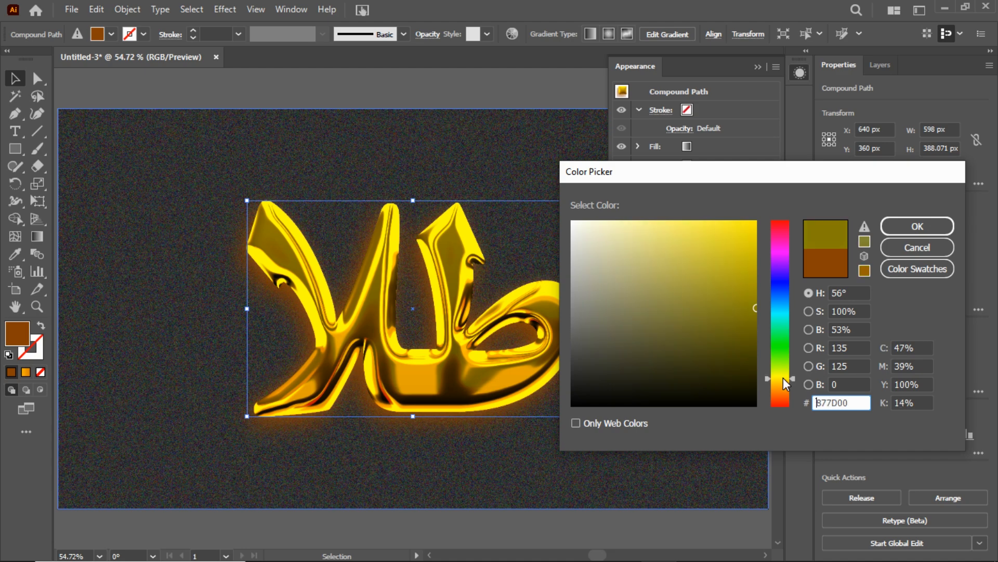
drag(728, 284, 775, 201)
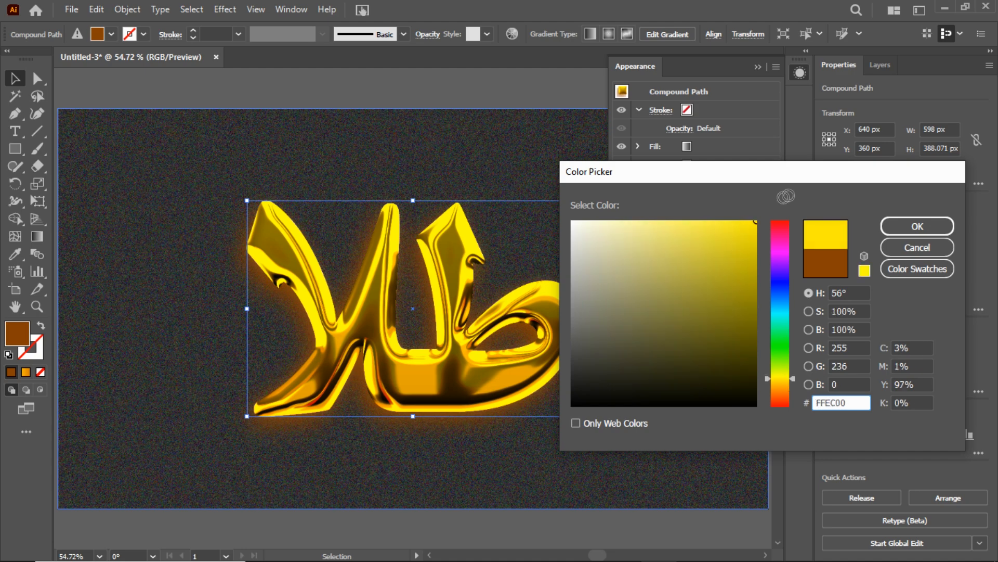
click(911, 227)
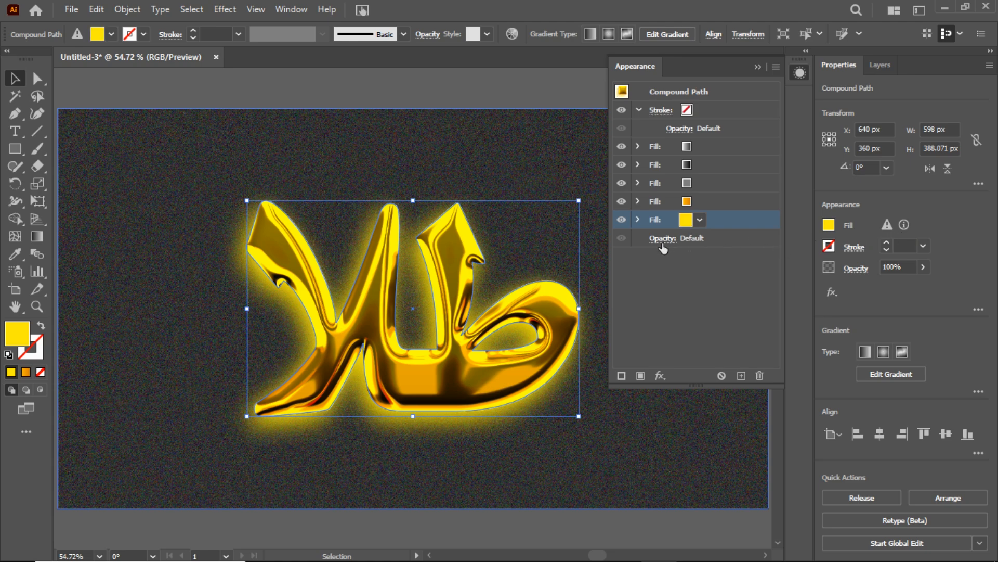
Set the Gaussian Blur radius of the word's yellow fill to 15 pixels
click(637, 219)
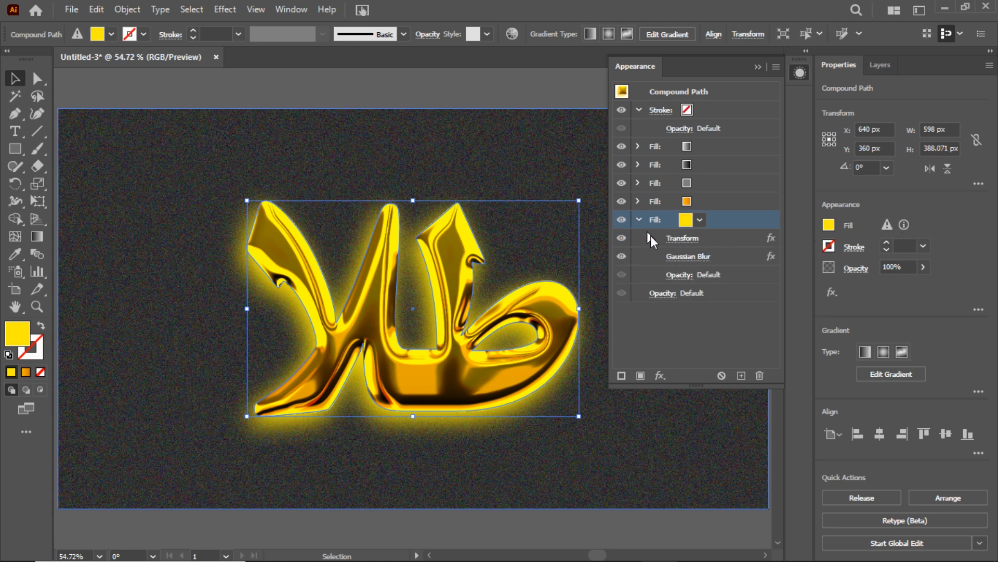
click(682, 258)
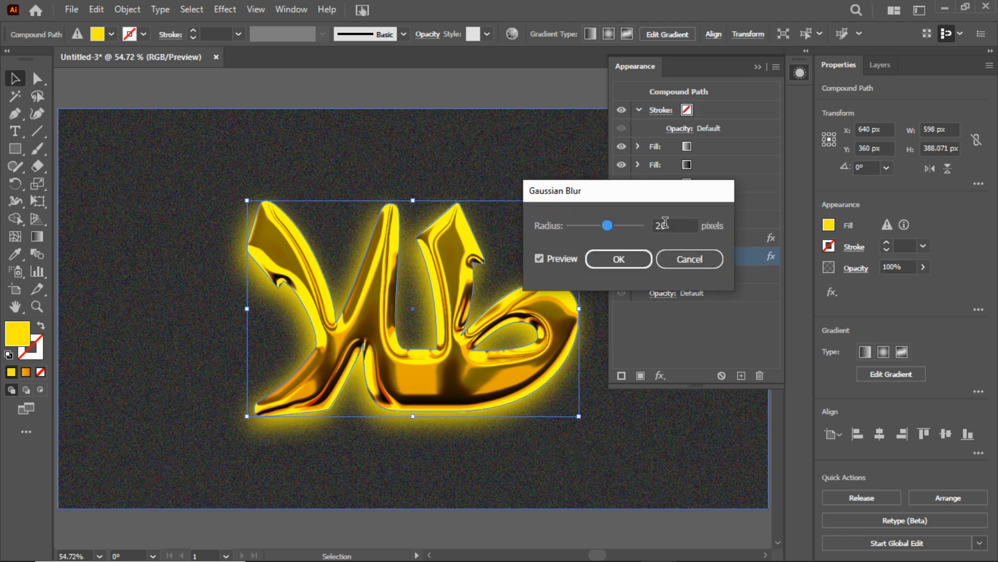
drag(666, 224, 649, 229)
text(15)
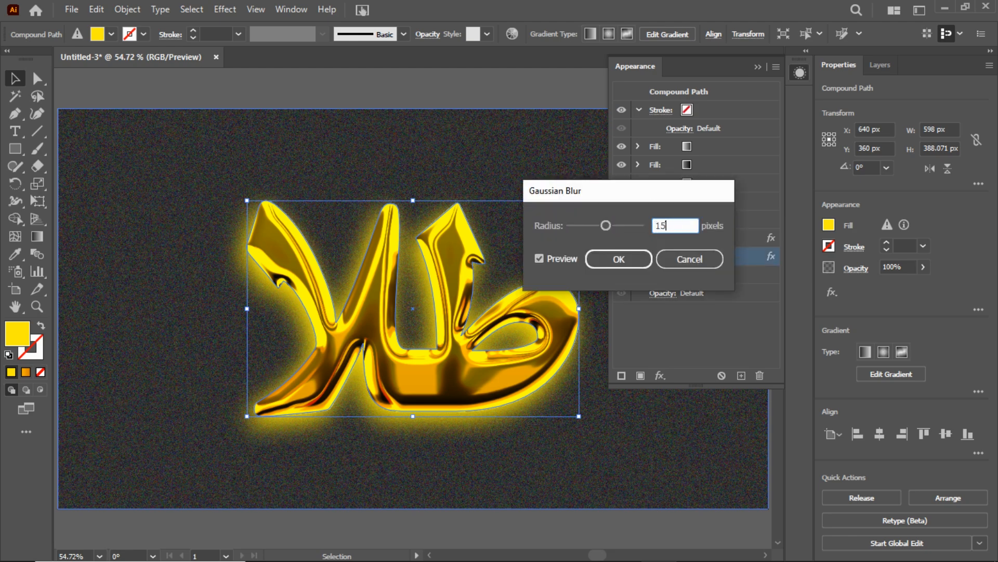
click(626, 254)
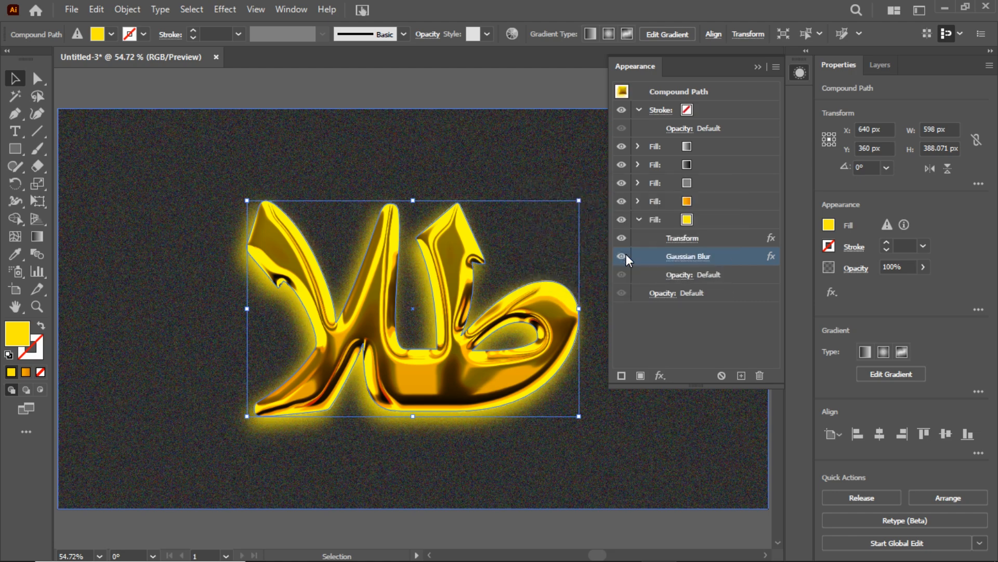
Set the yellow fill's opacity to 50% and, after trying Multiply, set its blend mode to Color Dodge
click(676, 276)
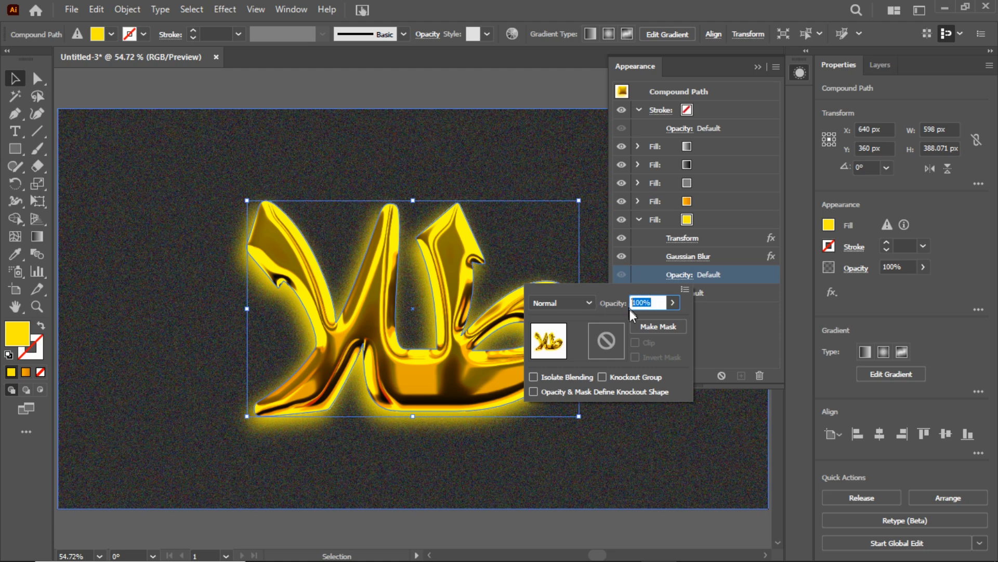
text(50)
click(585, 303)
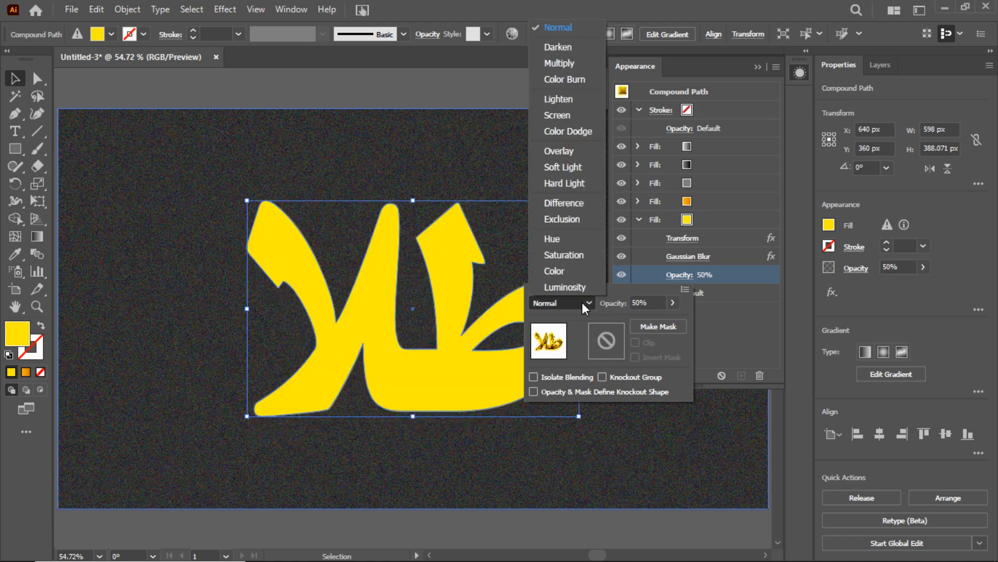
click(573, 63)
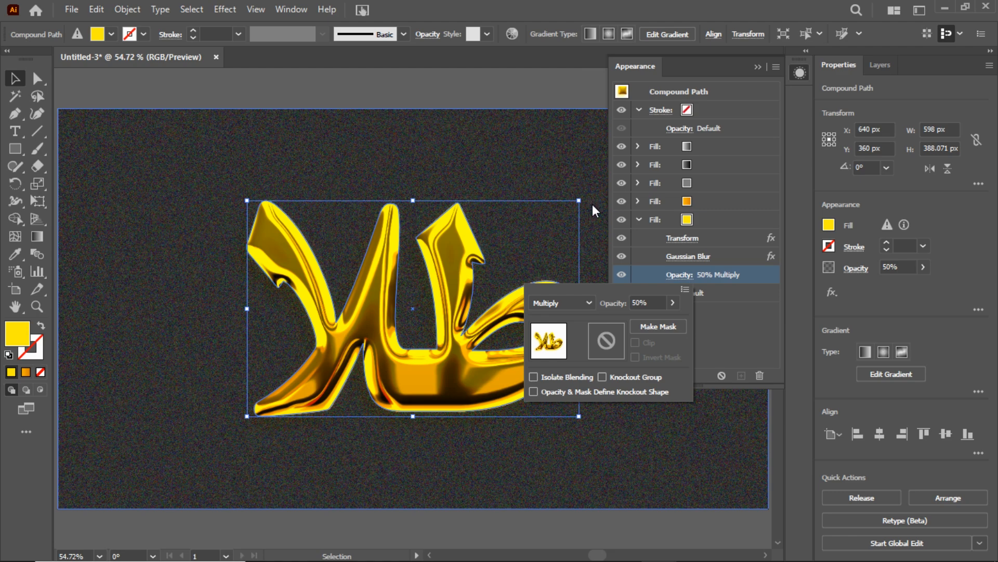
click(575, 302)
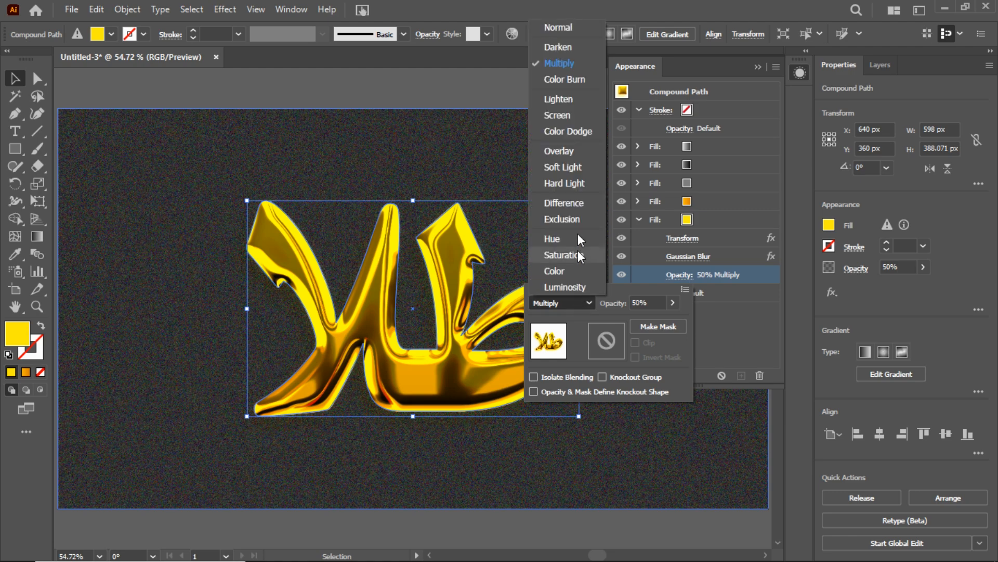
click(570, 131)
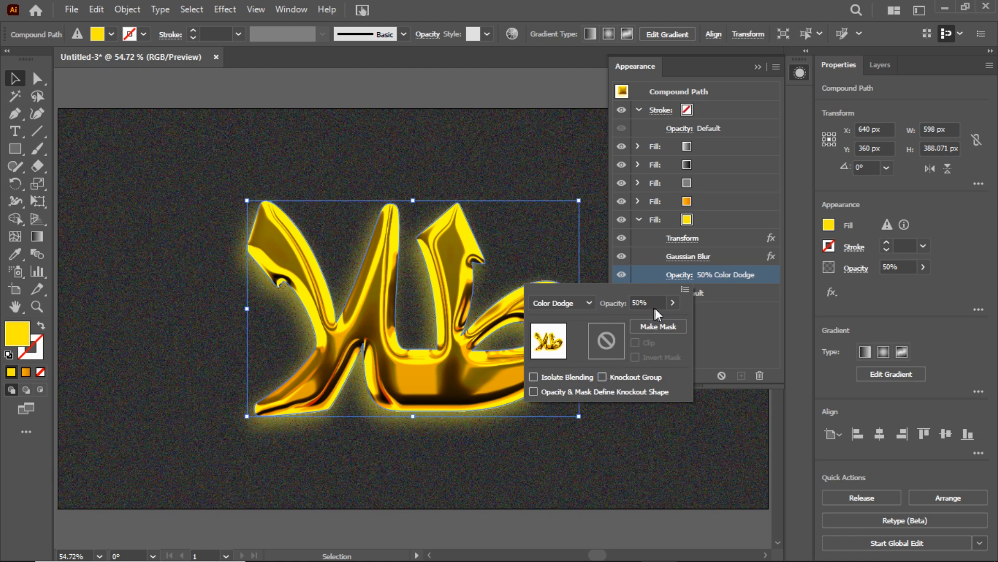
click(683, 258)
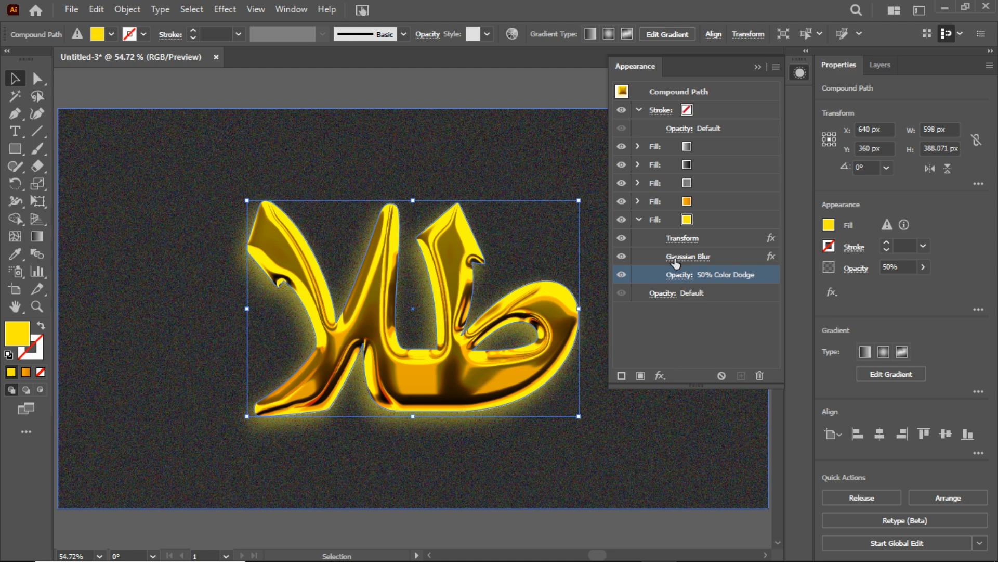
Try a Gaussian Blur radius of 10 pixels on the yellow fill and deselect the word to judge the glow
click(678, 258)
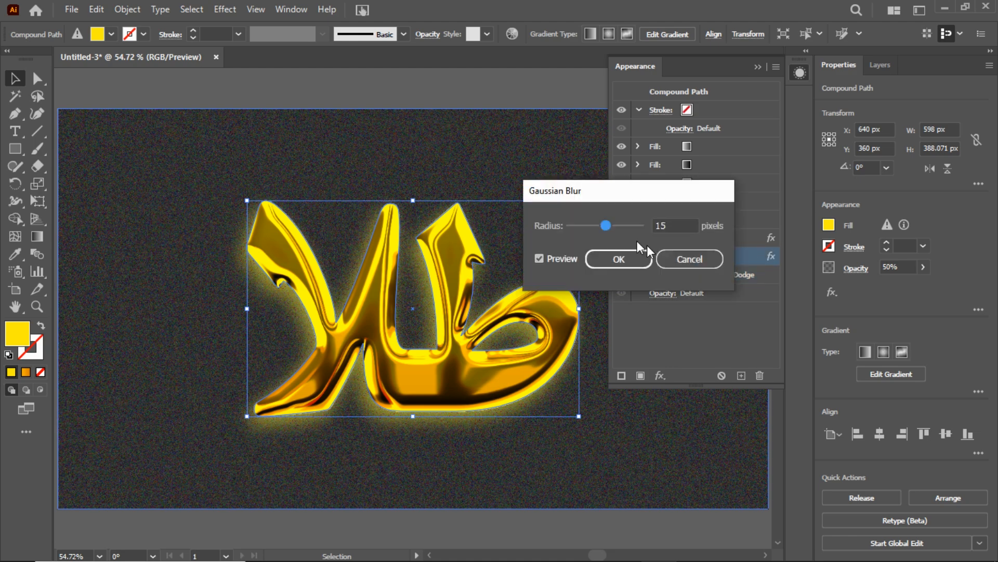
click(654, 225)
text(10)
click(628, 258)
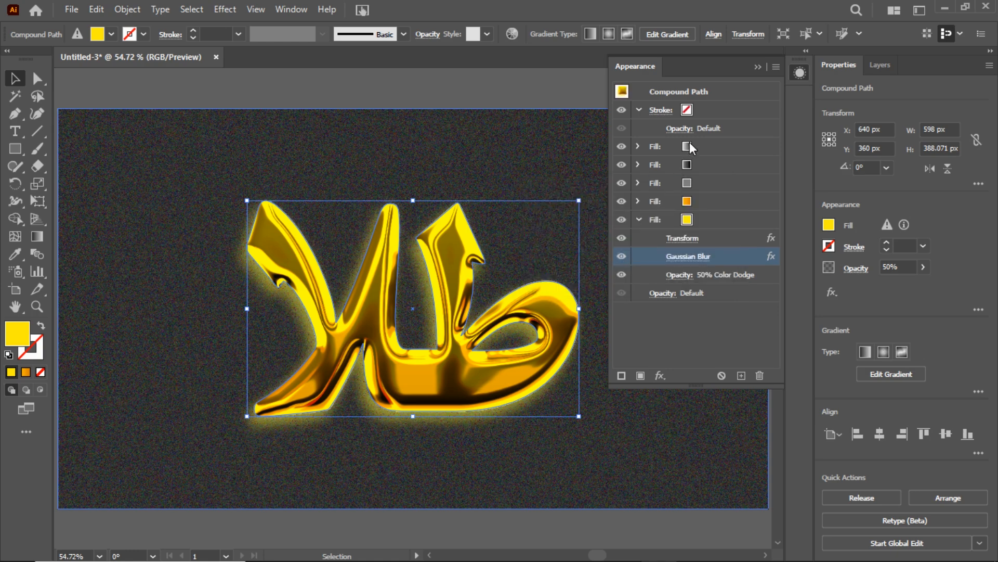
click(759, 65)
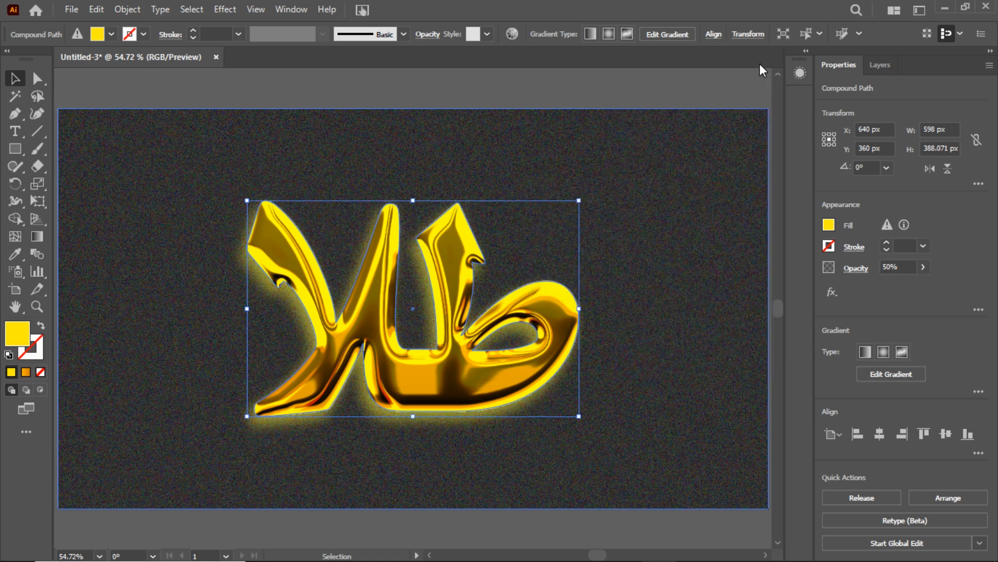
click(558, 87)
Reselect the word, return the yellow fill's Gaussian Blur radius to 15 pixels and deselect the artwork
click(507, 297)
click(801, 73)
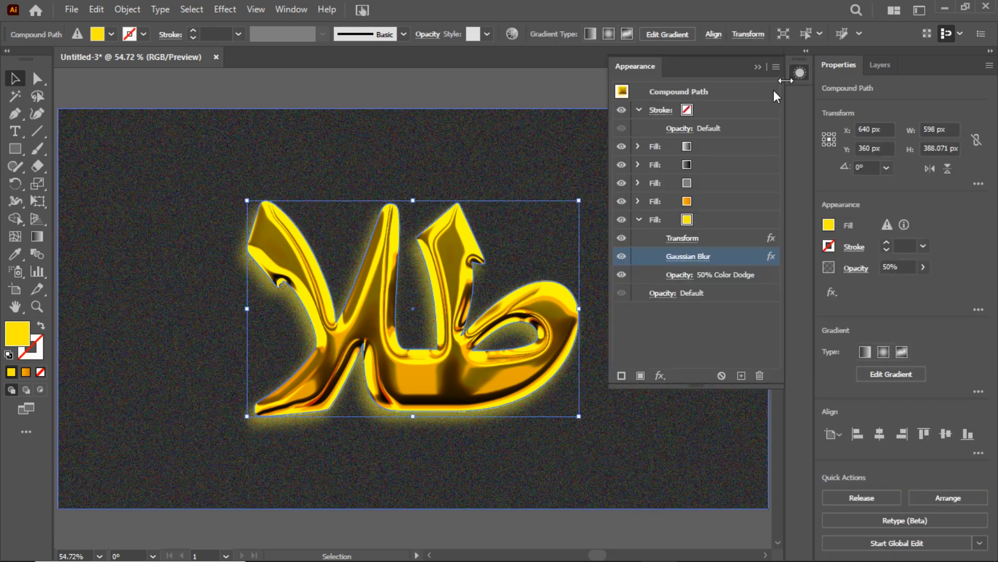
click(681, 257)
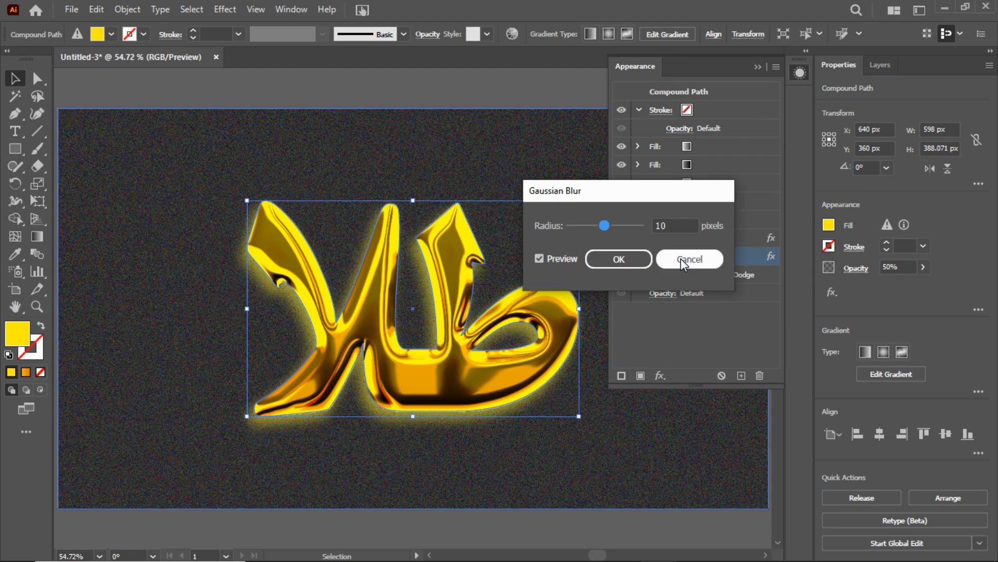
double_click(670, 224)
text(15)
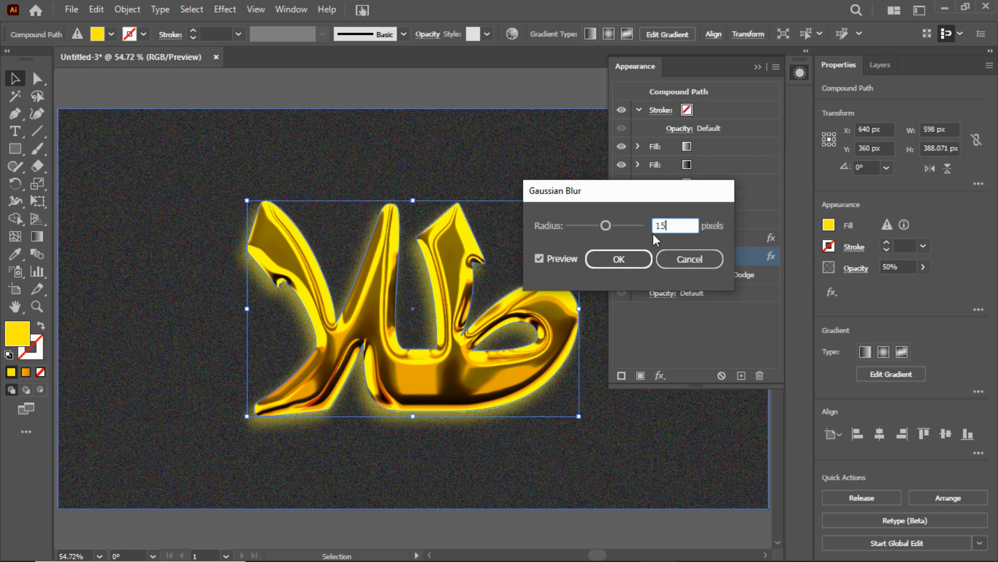
click(626, 257)
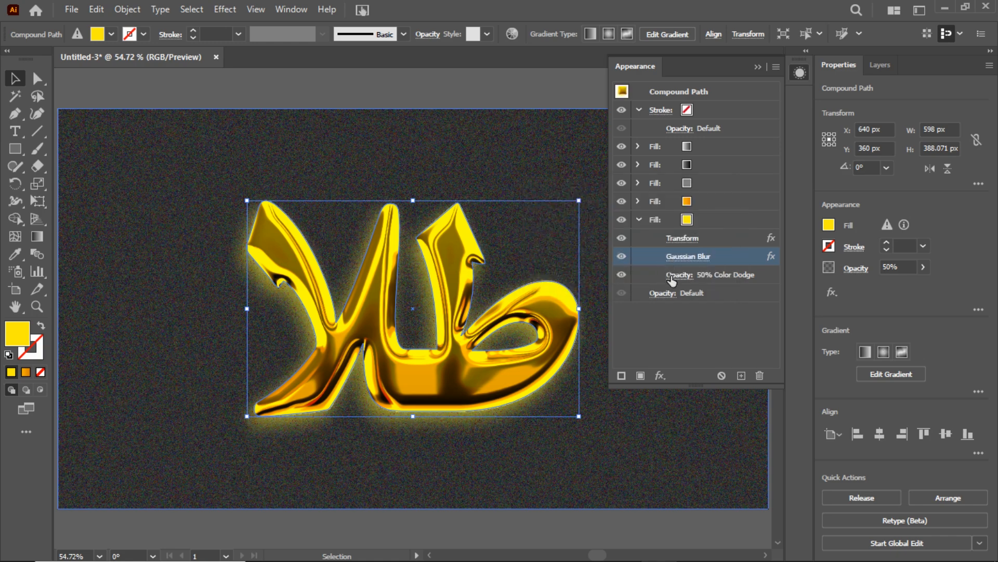
click(757, 66)
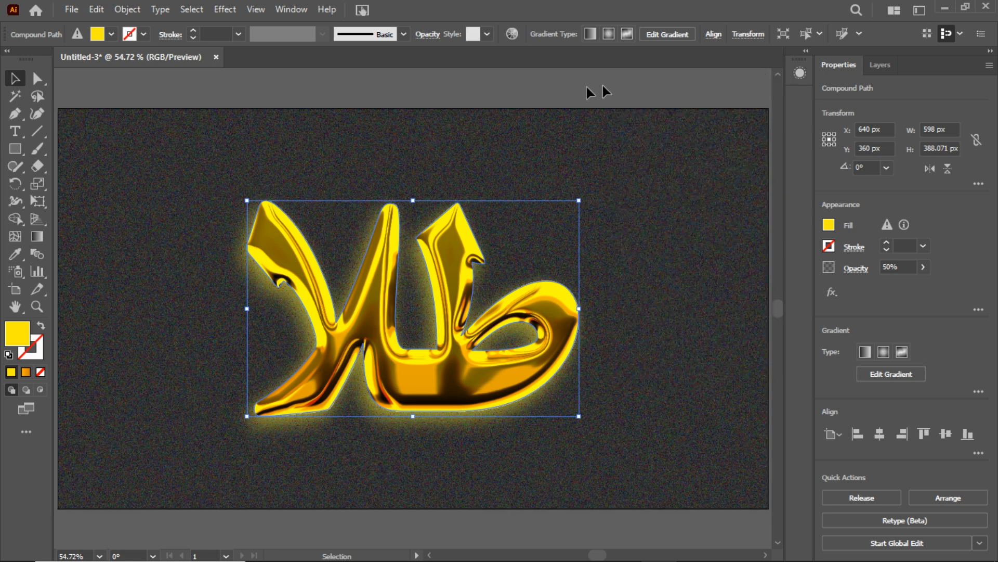
click(555, 86)
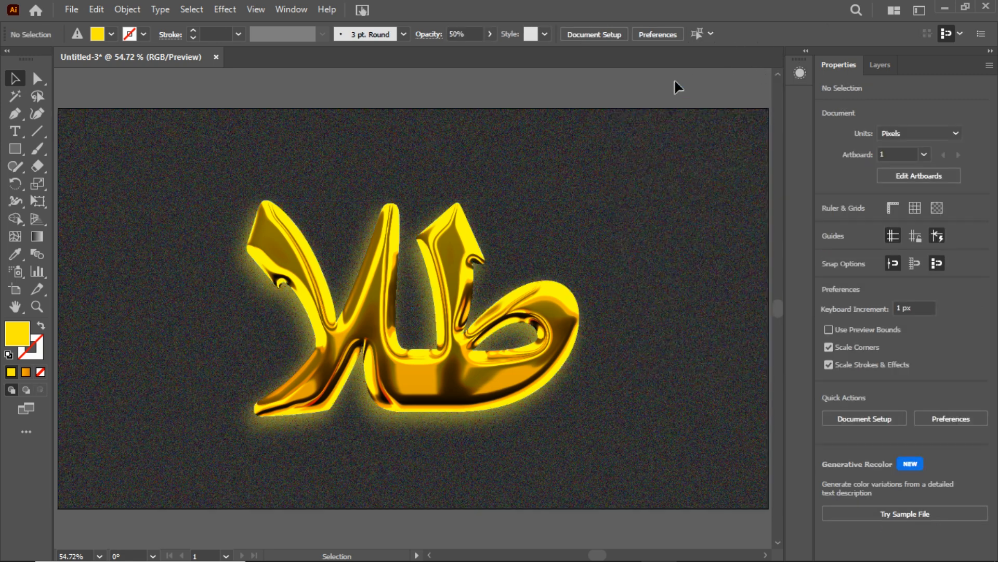